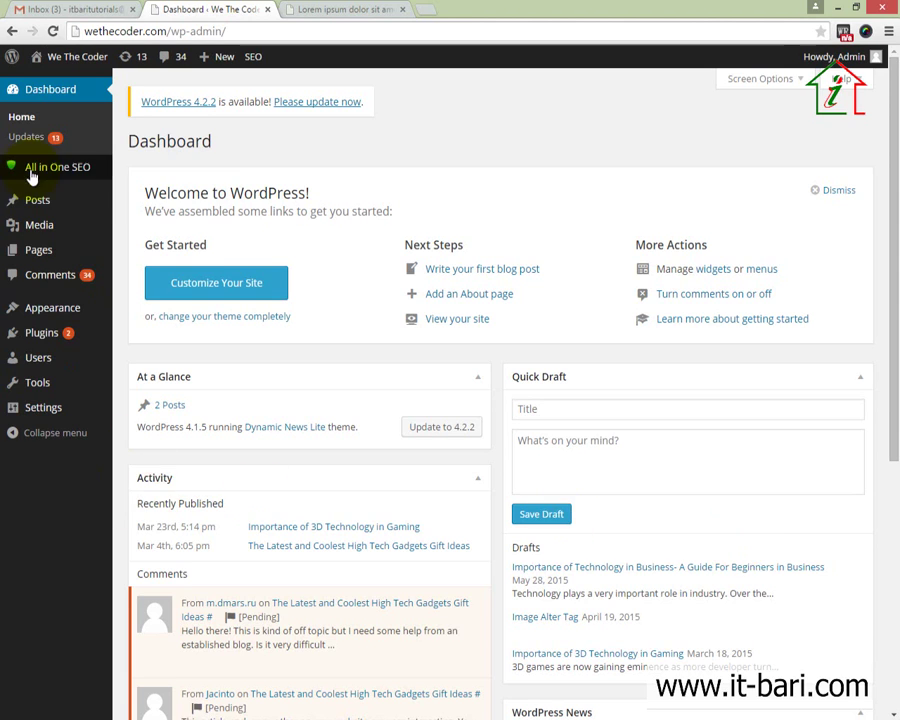
Step: Start a new post and copy the Lorem ipsum paragraph from the loremipsum.net page for its body
click(140, 223)
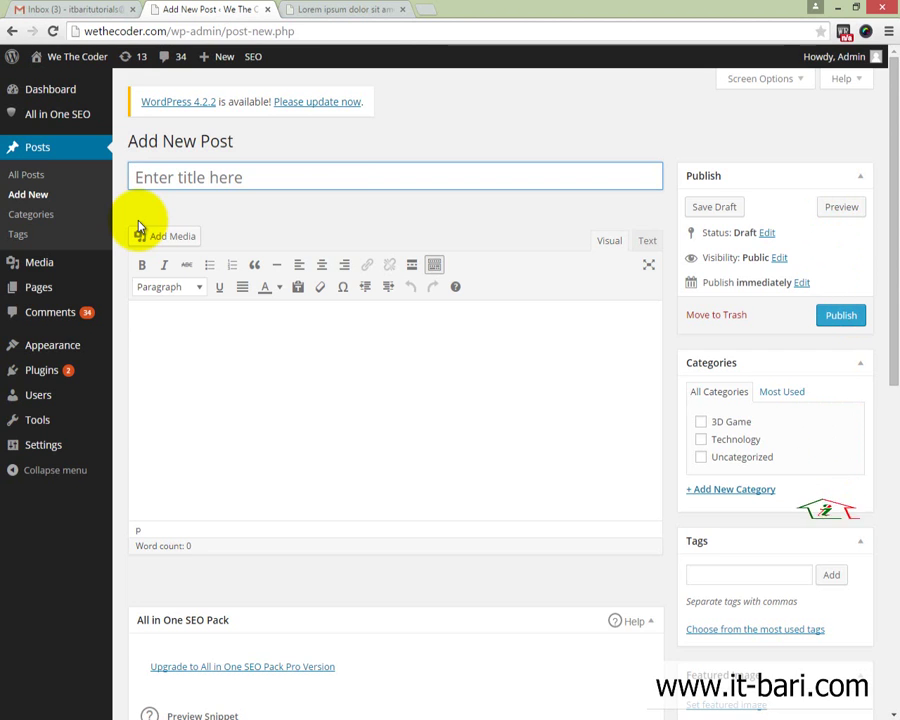
click(352, 9)
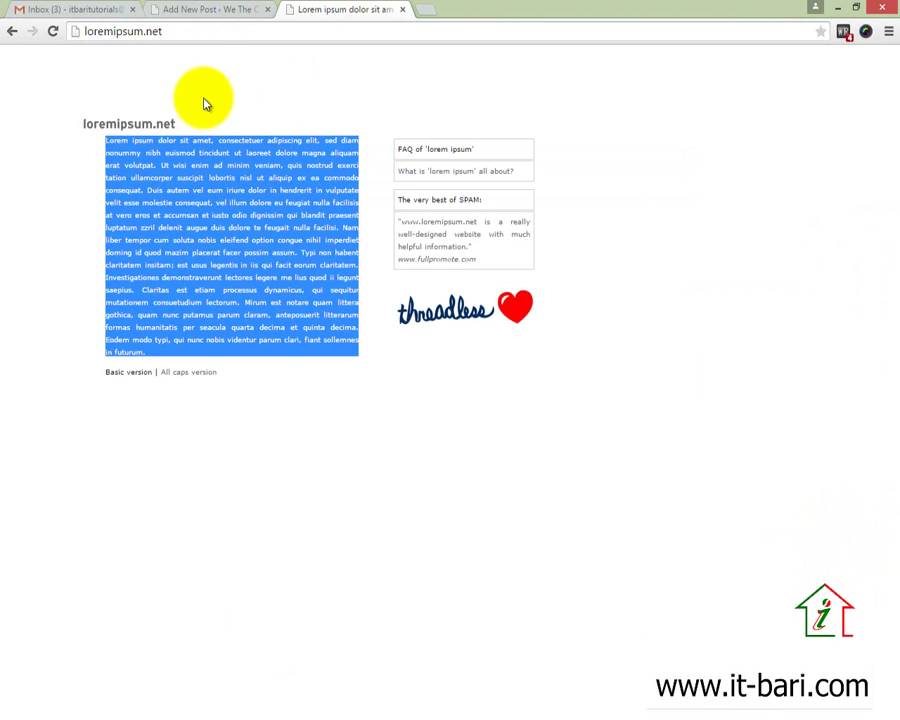
click(218, 10)
click(289, 432)
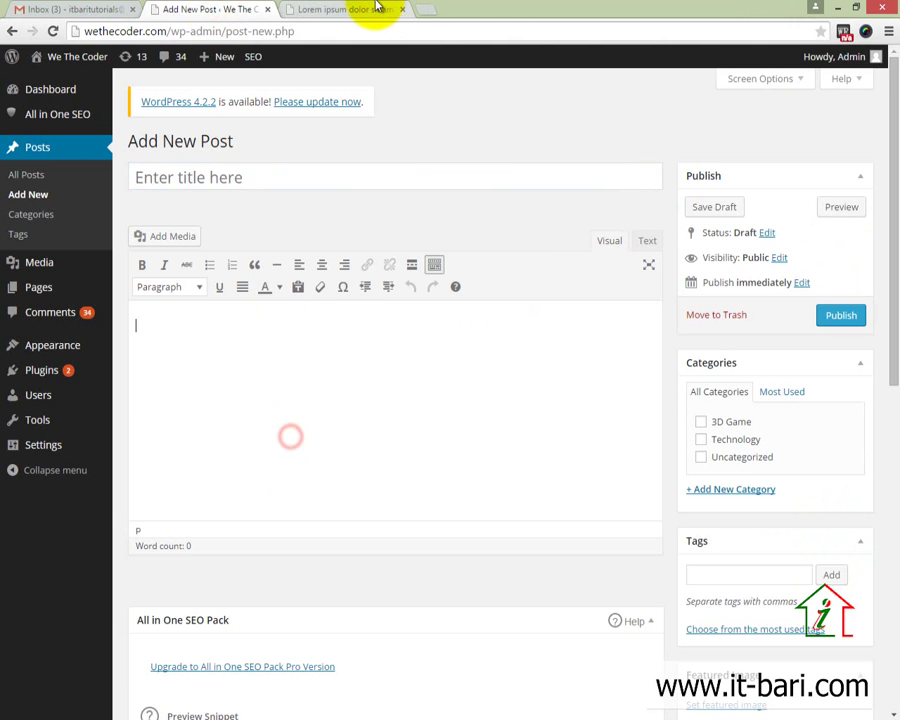
click(352, 10)
click(222, 8)
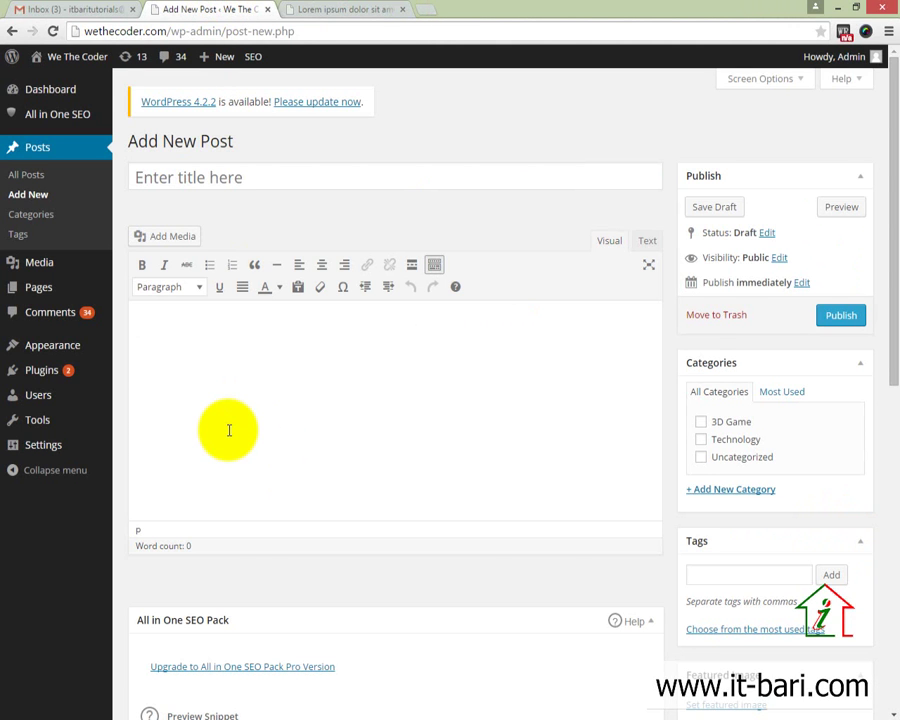
text(Lorem ipsum dolor sit amet, consectetuer adipiscing elit, sed diam nonummy nibh euismod tincidunt ut laoreet dolore magna aliquam erat volutpat. Ut wisi enim ad minim veniam, quis nostrud exerci tation ullamcorper suscipit lobortis nisl ut aliquip ex ea commodo consequat. Duis autem vel eum iriure dolor in hendrerit in vulputate velit esse molestie consequat, vel illum dolore eu feugiat nulla facilisis at vero eros et accumsan et iusto odio dignissim qui blandit praesent luptatum zzril delenit augue duis dolore te feugait nulla facilisi. Nam liber tempor cum soluta nobis eleifend option congue nihil imperdiet doming id quod mazim placerat facer possim assum. Typi non habent claritatem insitam; est usus legentis in iis qui facit eorum claritatem. Investigationes demonstraverunt lectores legere me lius quod ii legunt saepius. Claritas est etiam processus dynamicus, qui sequitur mutationem consuetudium lectorum. Mirum est notare quam littera gothica, quam nunc putamus parum claram, anteposuerit litterarum formas humanitatis per seacula quarta decima et quinta decima. Eodem modo typi, qui nunc nobis videntur parum clari, fiant sollemnes in futurum.)
text(Lorem ipsum dolor sit amet, consectetuer adipiscing elit, sed diam nonummy nibh euismod tincidunt ut laoreet dolore magna aliquam erat volutpat. Ut wisi enim ad minim veniam, quis nostrud exerci tation ullamcorper suscipit lobortis nisl ut aliquip ex ea commodo consequat. Duis autem vel eum iriure dolor in hendrerit in vulputate velit esse molestie consequat, vel illum dolore eu feugiat nulla facilisis at vero eros et accumsan et iusto odio dignissim qui blandit praesent luptatum zzril delenit augue duis dolore te feugait nulla facilisi. Nam liber tempor cum soluta nobis eleifend option congue nihil imperdiet doming id quod mazim placerat facer possim assum. Typi non habent claritatem insitam; est usus legentis in iis qui facit eorum claritatem. Investigationes demonstraverunt lectores legere me lius quod ii legunt saepius. Claritas est etiam processus dynamicus, qui sequitur mutationem consuetudium lectorum. Mirum est notare quam littera gothica, quam nunc putamus parum claram, anteposuerit litterarum formas humanitatis per seacula quarta decima et quinta decima. Eodem modo typi, qui nunc nobis videntur parum clari, fiant sollemnes in futurum.)
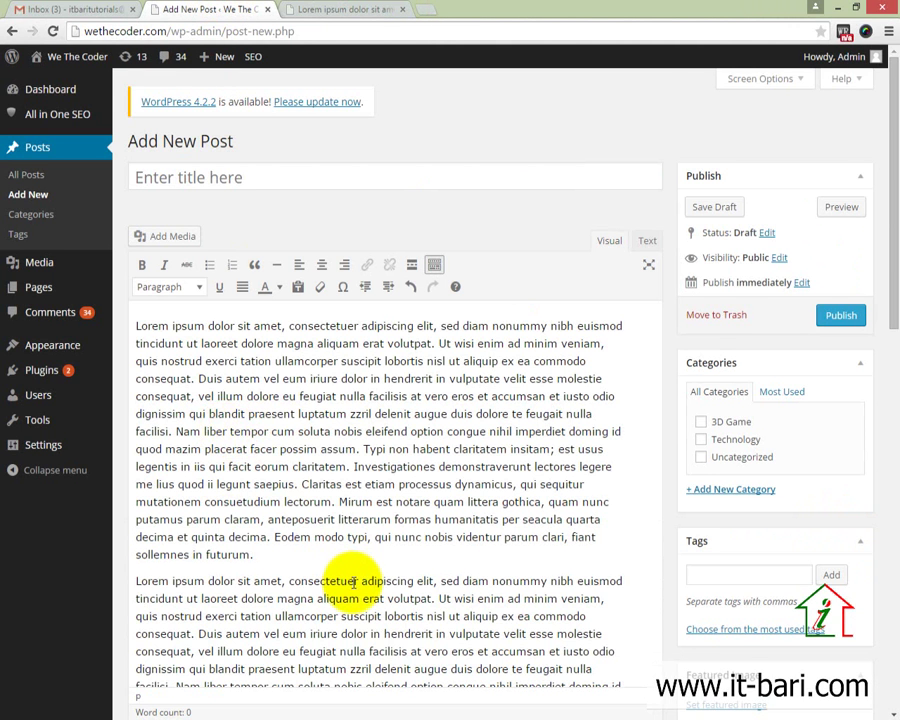
scroll(352, 520, down, 2)
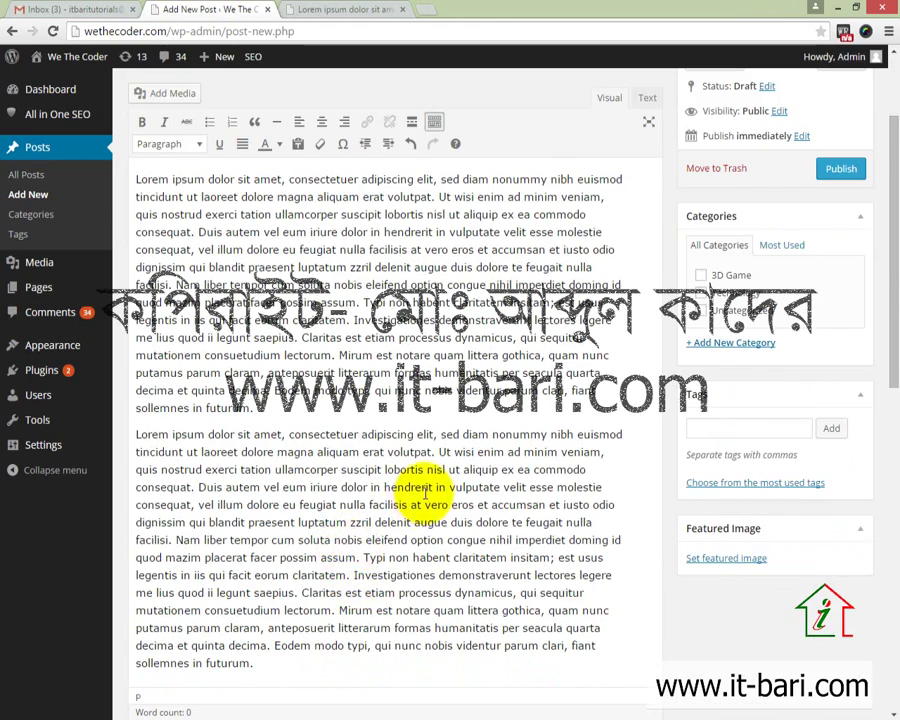
scroll(400, 460, up, 1)
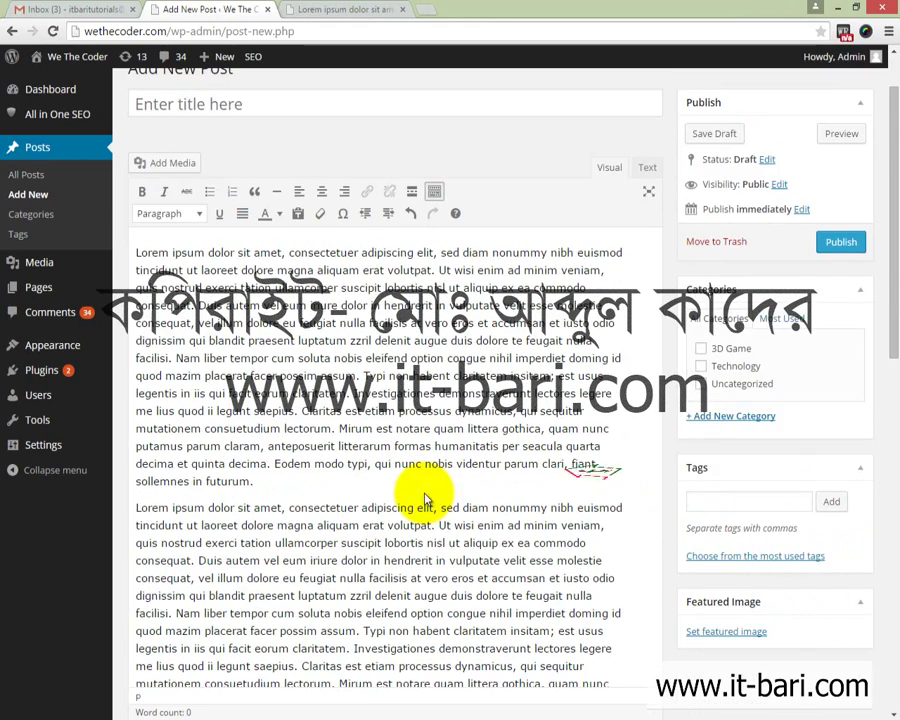
key(ctrl+z)
key(ctrl+z)
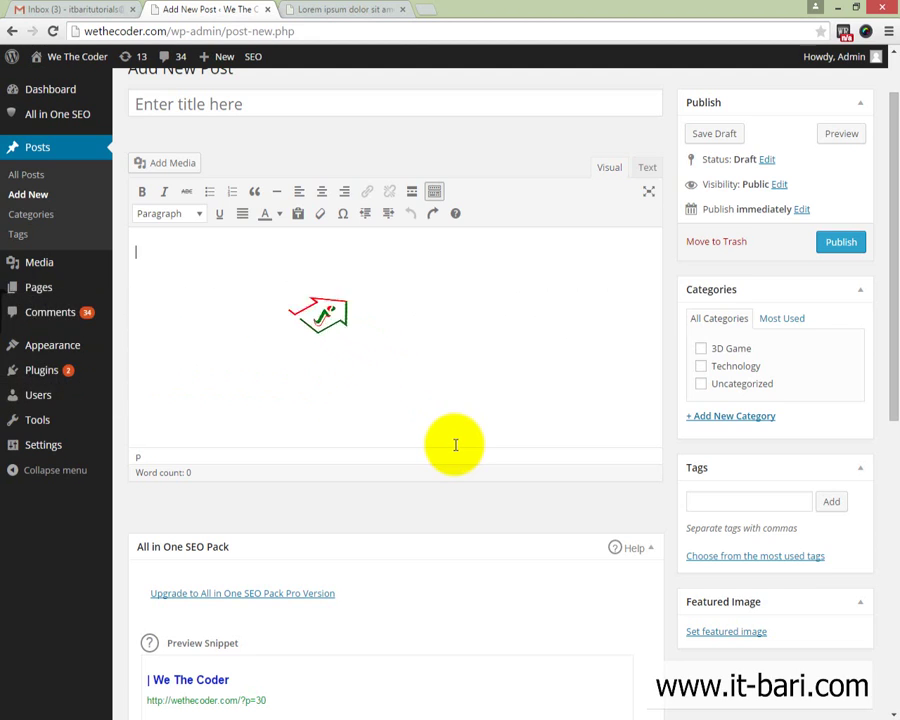
key(super)
key(super)
mouse_move(455, 445)
mouse_down()
mouse_move(518, 321)
mouse_move(570, 152)
mouse_move(676, 195)
mouse_up()
mouse_move(590, 155)
mouse_down()
mouse_move(610, 195)
mouse_move(672, 185)
mouse_up()
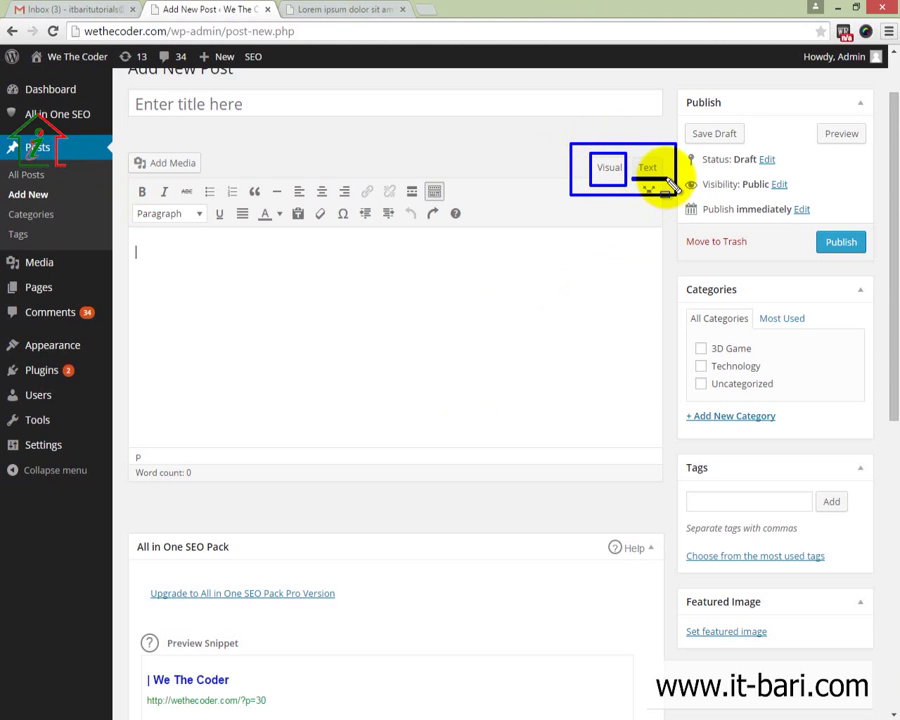
key(Escape)
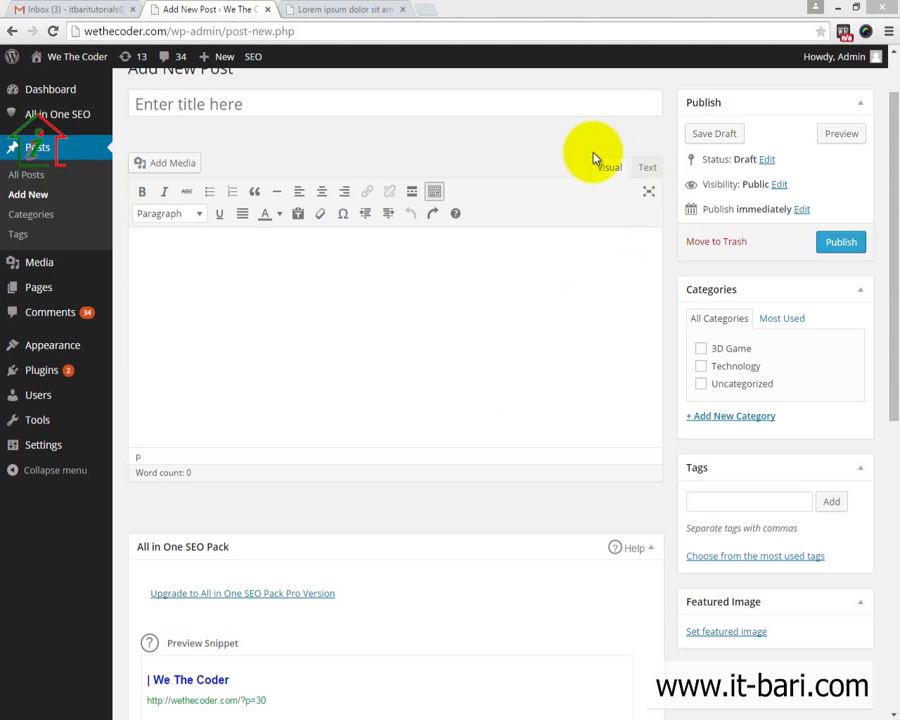
mouse_move(577, 138)
mouse_down()
mouse_move(605, 214)
mouse_move(633, 197)
mouse_up()
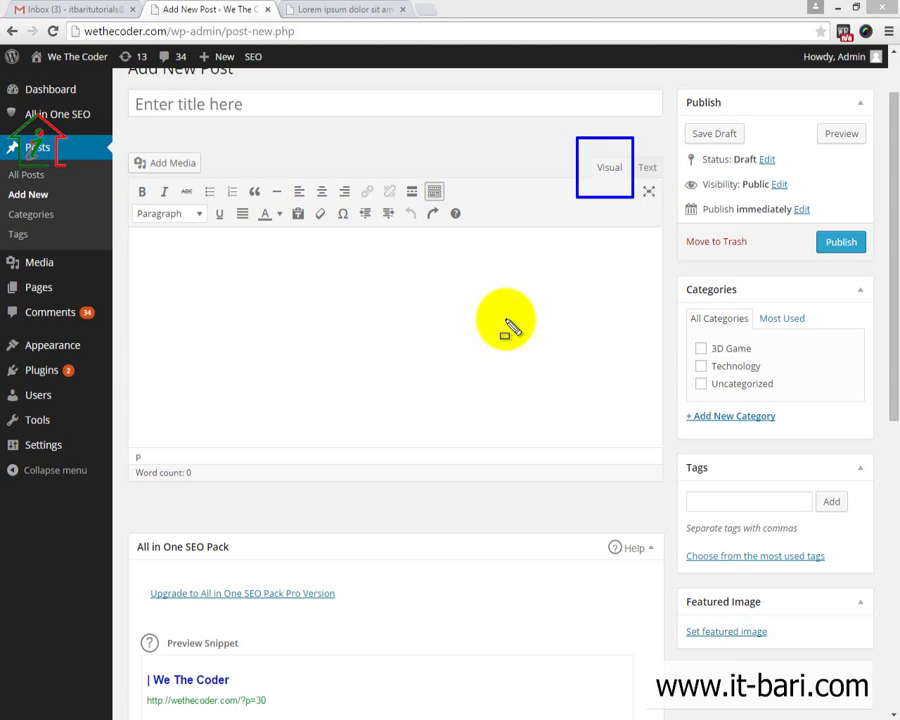
key(ctrl+z)
mouse_move(625, 150)
mouse_down()
mouse_move(644, 204)
mouse_move(660, 206)
mouse_move(670, 190)
mouse_up()
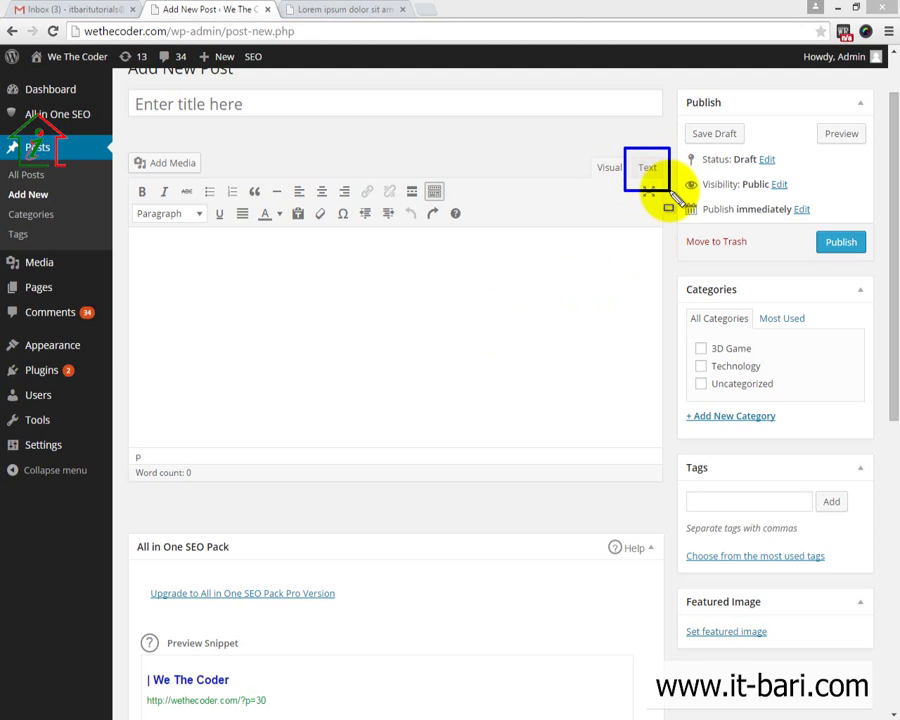
key(ctrl+z)
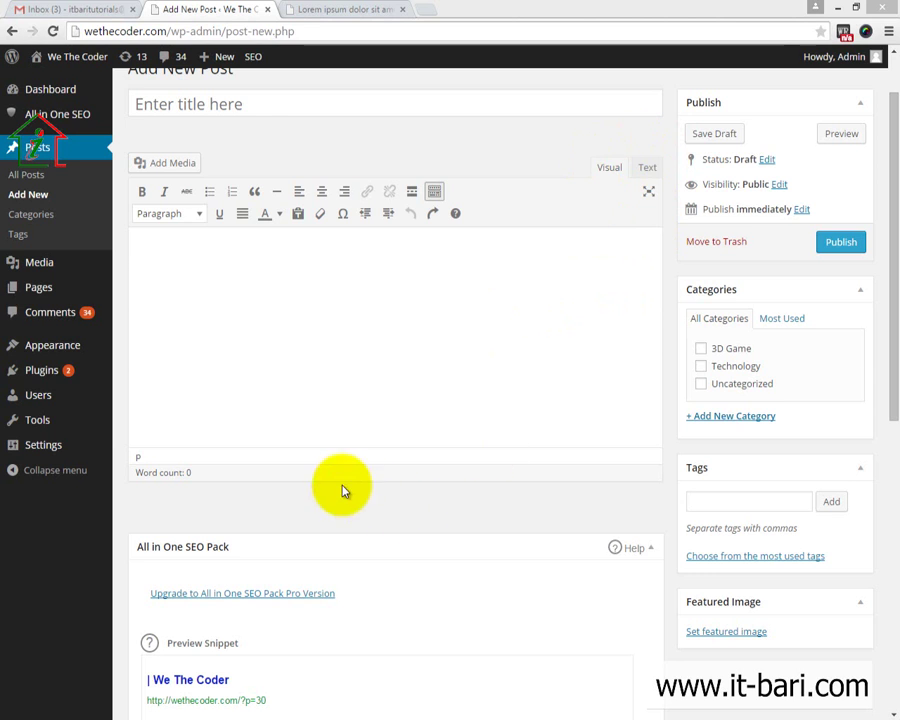
Step: Paste the copied Lorem ipsum paragraph once into the empty body of the post
click(368, 338)
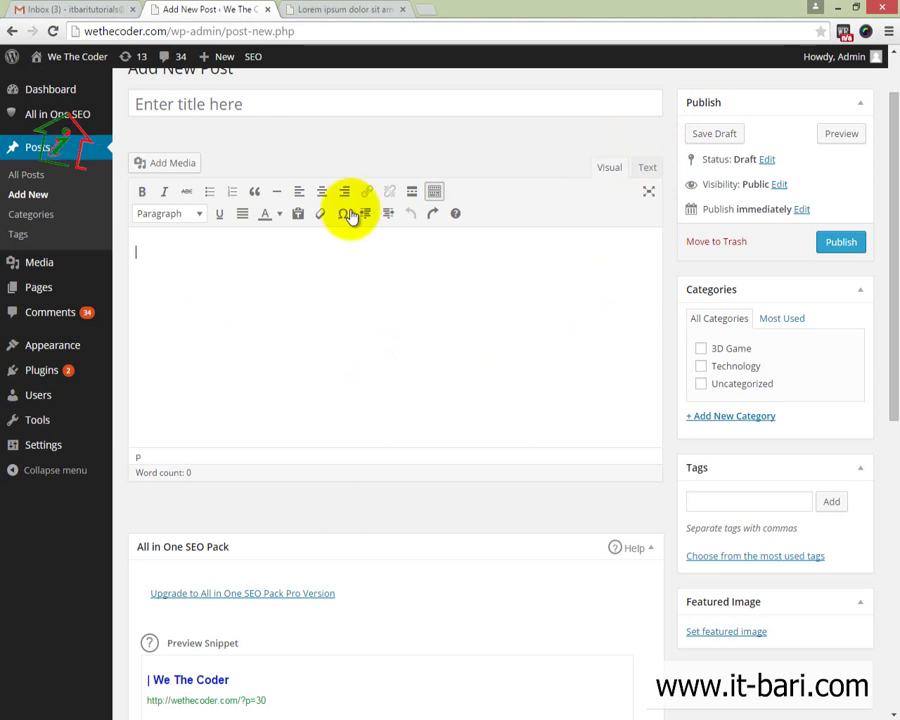
text(Lorem ipsum dolor sit amet, consectetuer adipiscing elit, sed diam nonummy nibh euismod tincidunt ut laoreet dolore magna aliquam erat volutpat. Ut wisi enim ad minim veniam, quis nostrud exerci tation ullamcorper suscipit lobortis nisl ut aliquip ex ea commodo consequat. Duis autem vel eum iriure dolor in hendrerit in vulputate velit esse molestie consequat, vel illum dolore eu feugiat nulla facilisis at vero eros et accumsan et iusto odio dignissim qui blandit praesent luptatum zzril delenit augue duis dolore te feugait nulla facilisi. Nam liber tempor cum soluta nobis eleifend option congue nihil imperdiet doming id quod mazim placerat facer possim assum. Typi non habent claritatem insitam; est usus legentis in iis qui facit eorum claritatem. Investigationes demonstraverunt lectores legere me lius quod ii legunt saepius. Claritas est etiam processus dynamicus, qui sequitur mutationem consuetudium lectorum. Mirum est notare quam littera gothica, quam nunc putamus parum claram, anteposuerit litterarum formas humanitatis per seacula quarta decima et quinta decima. Eodem modo typi, qui nunc nobis videntur parum clari, fiant sollemnes in futurum.)
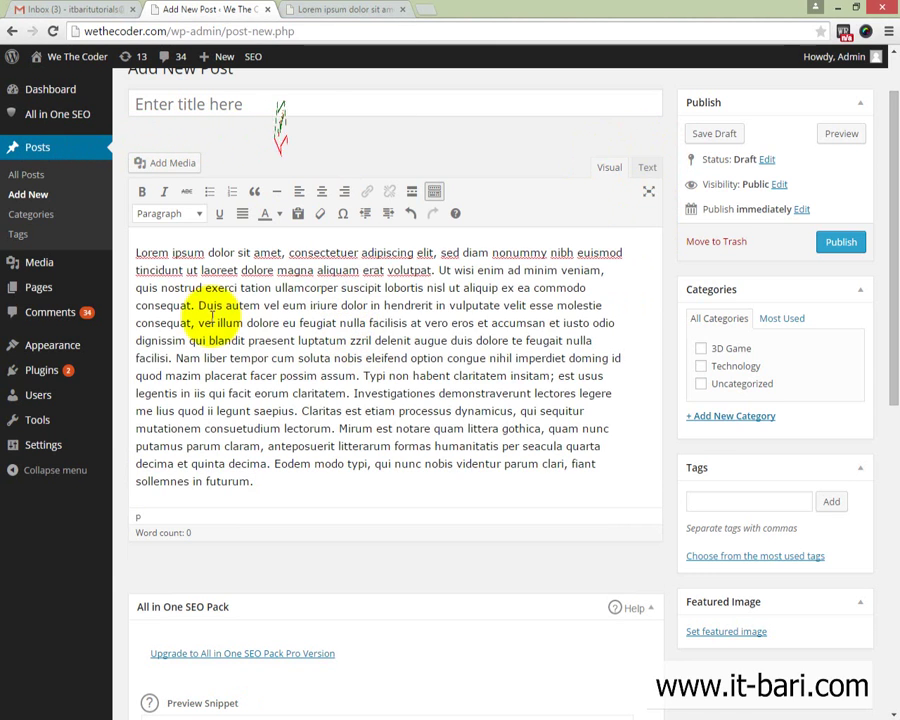
click(408, 283)
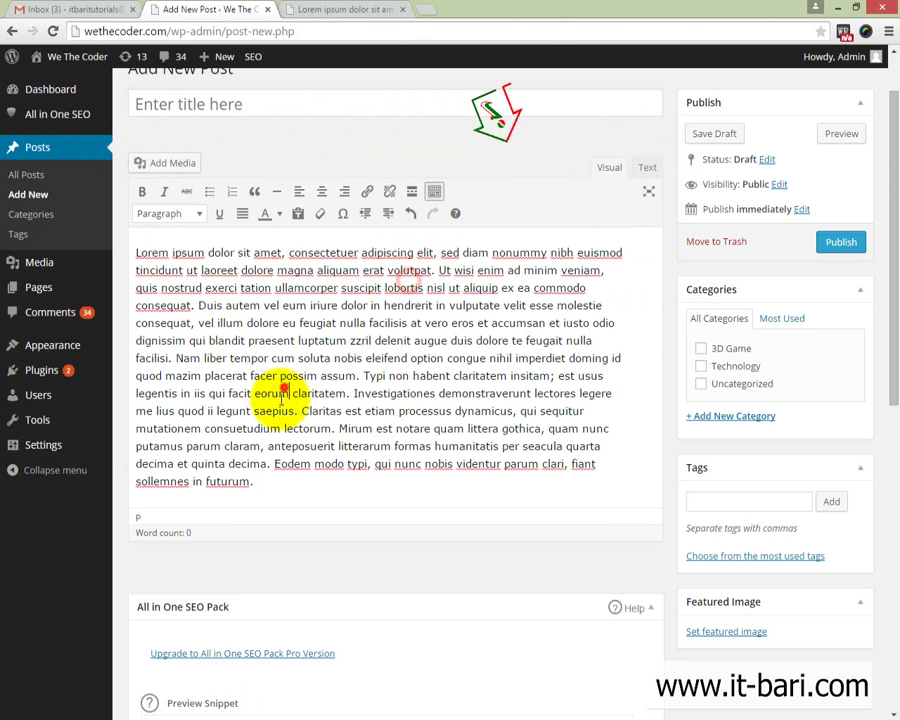
drag(279, 481, 138, 252)
click(236, 310)
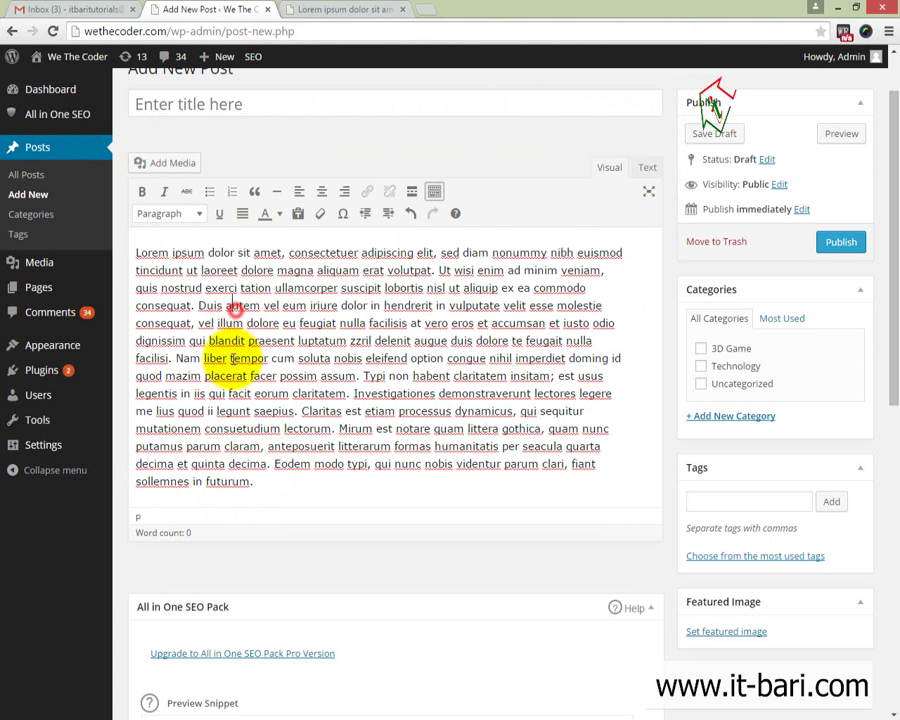
drag(264, 484, 133, 235)
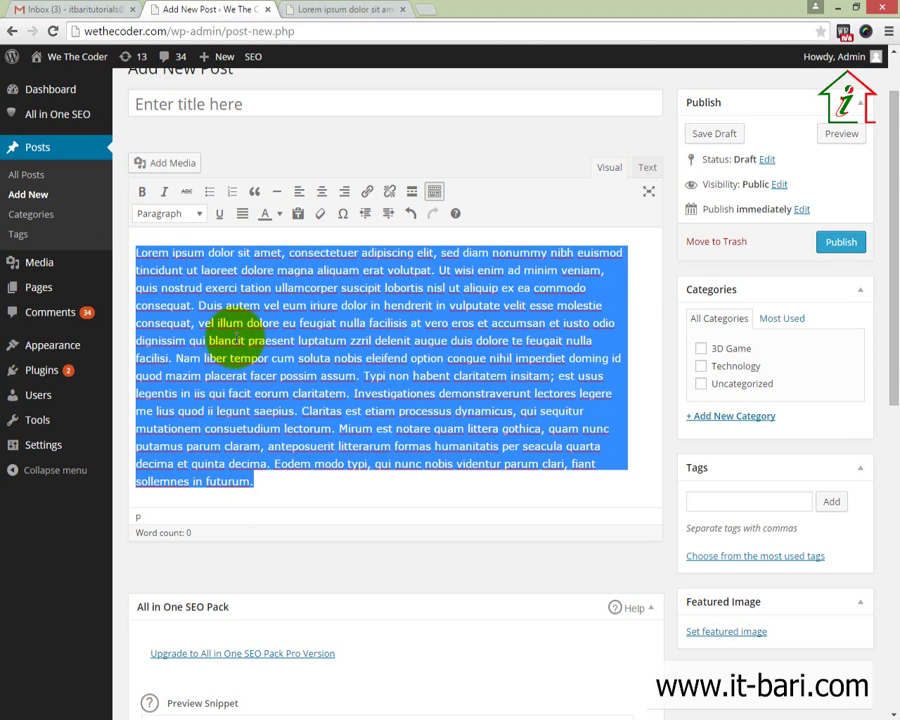
click(225, 368)
drag(256, 486, 136, 250)
click(330, 362)
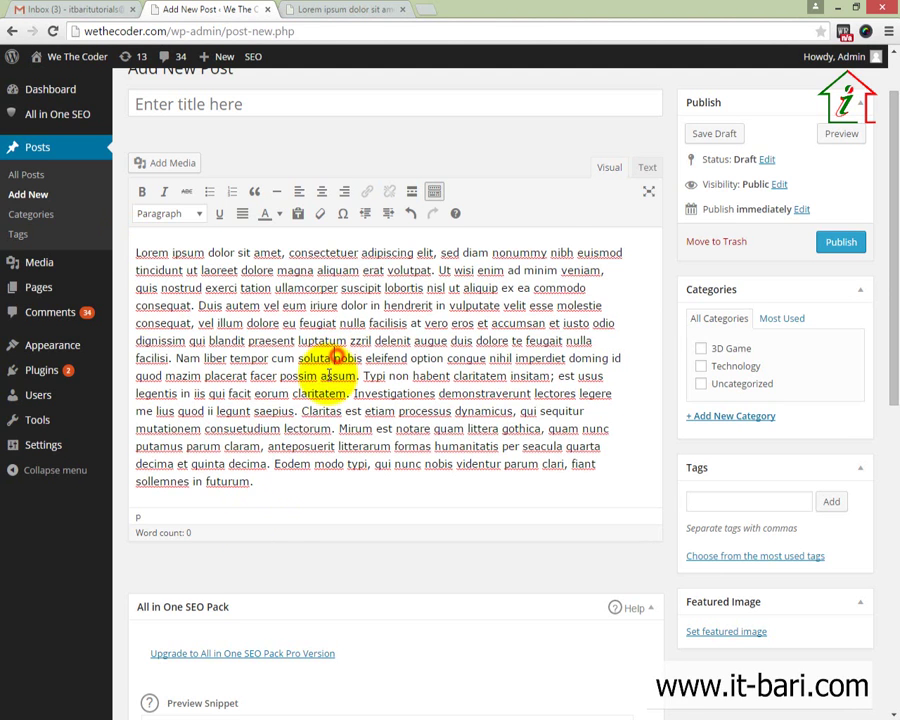
scroll(284, 478, down, 1)
scroll(284, 478, up, 1)
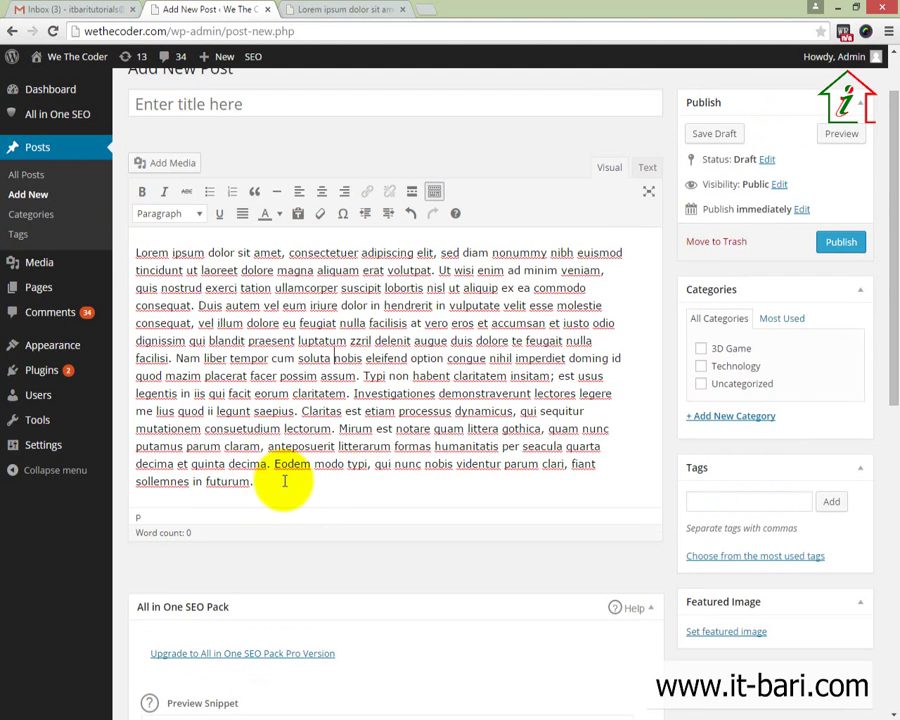
Step: Duplicate the whole Lorem ipsum paragraph below itself, leaving an empty line between the two copies
drag(256, 484, 136, 258)
key(ctrl+c)
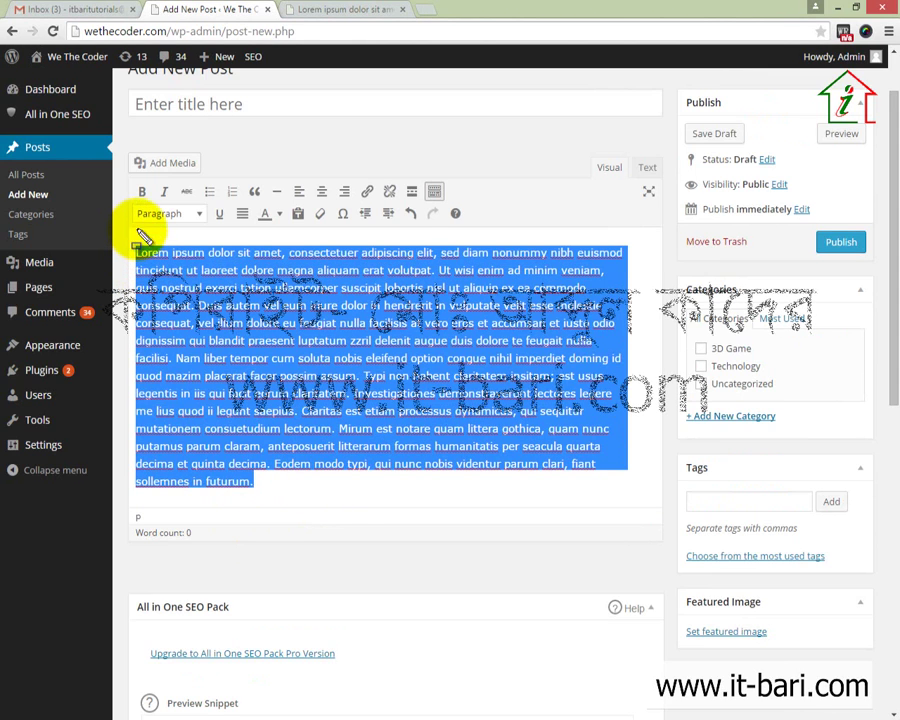
click(221, 226)
click(316, 494)
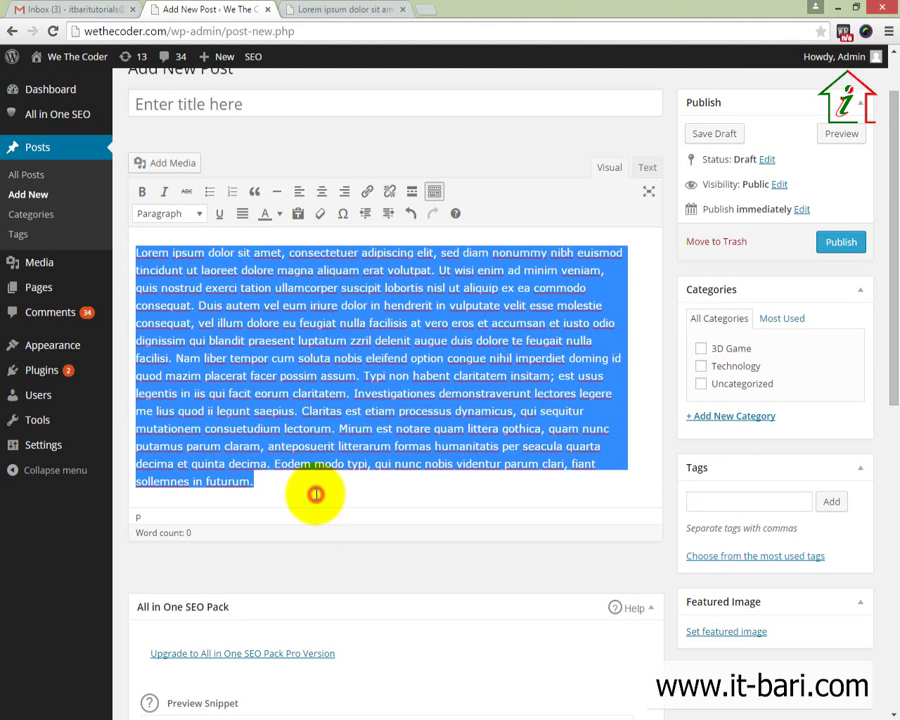
click(314, 495)
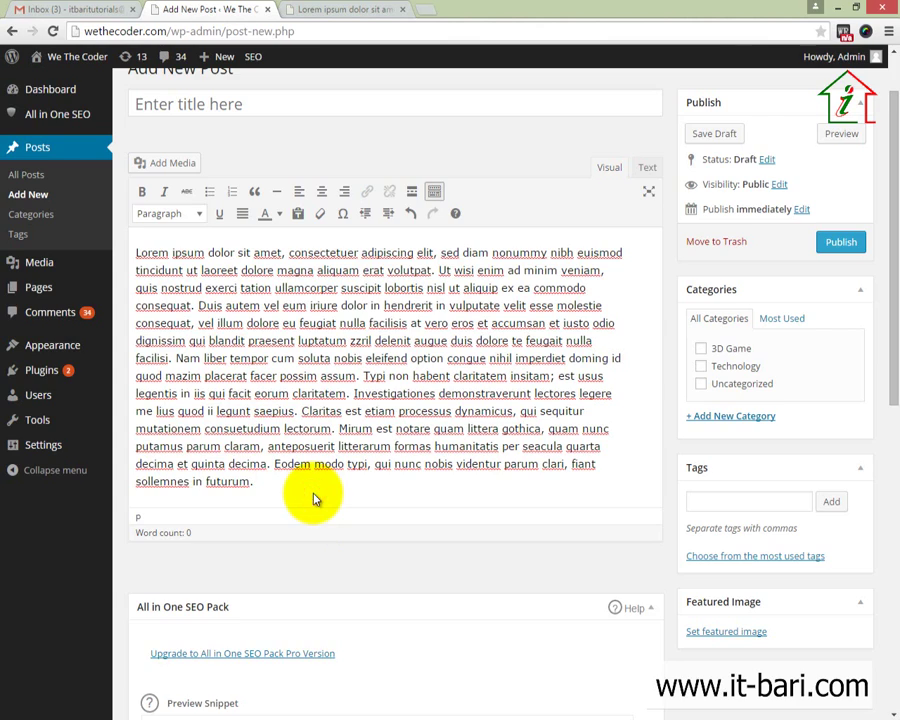
key(Return)
key(Return)
key(ctrl+v)
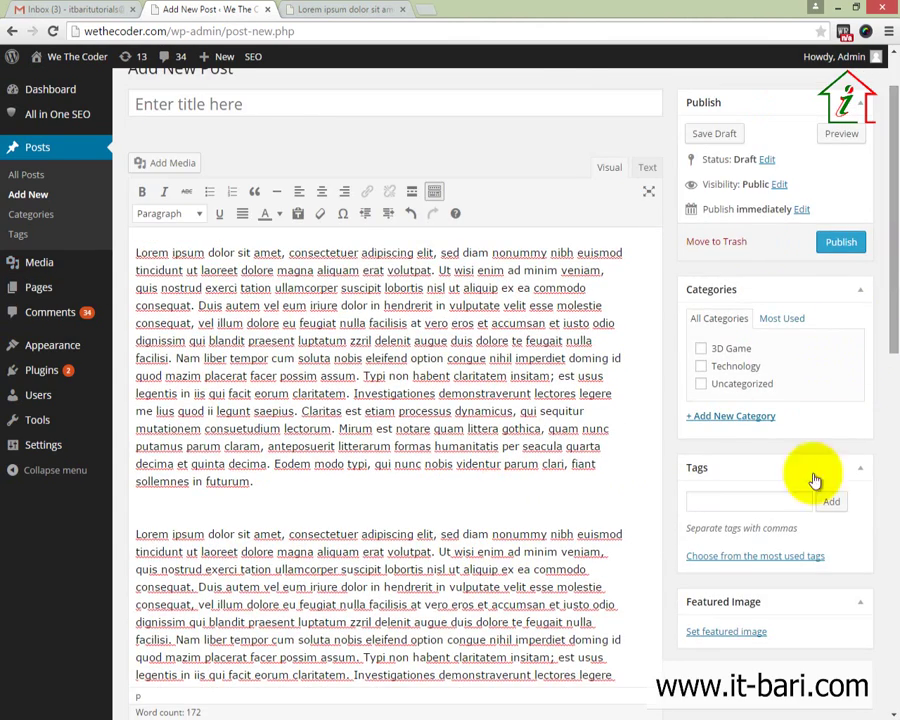
Step: Copy "Lorem ipsum dolor sit amet, consectetuer adipiscing elit," from the second paragraph and paste it on its own line above that paragraph
scroll(467, 425, down, 2)
drag(216, 400, 300, 492)
click(465, 583)
scroll(465, 583, up, 1)
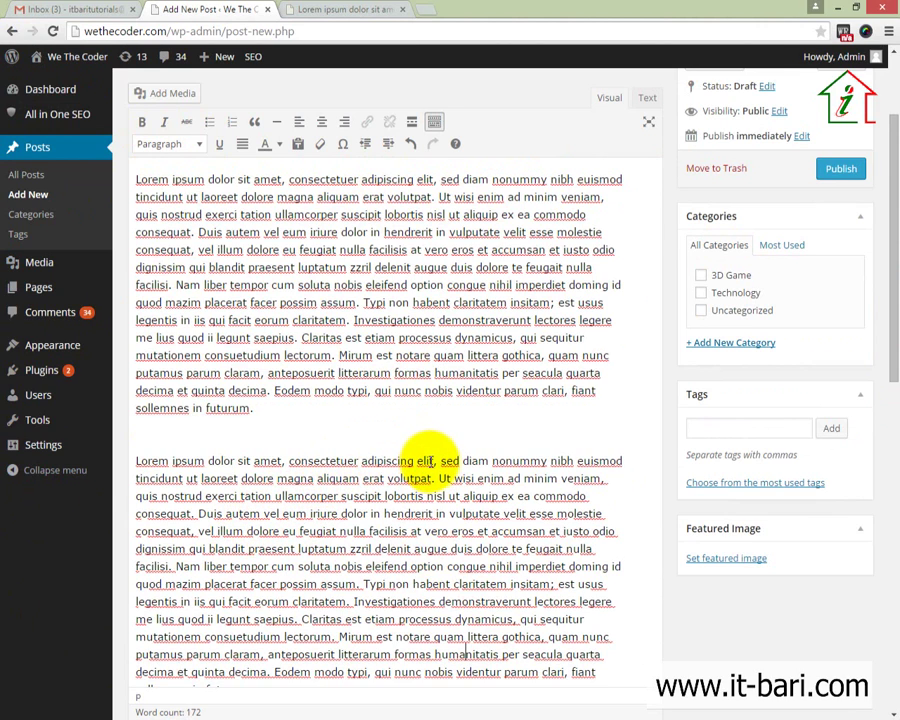
drag(437, 461, 92, 460)
key(ctrl+c)
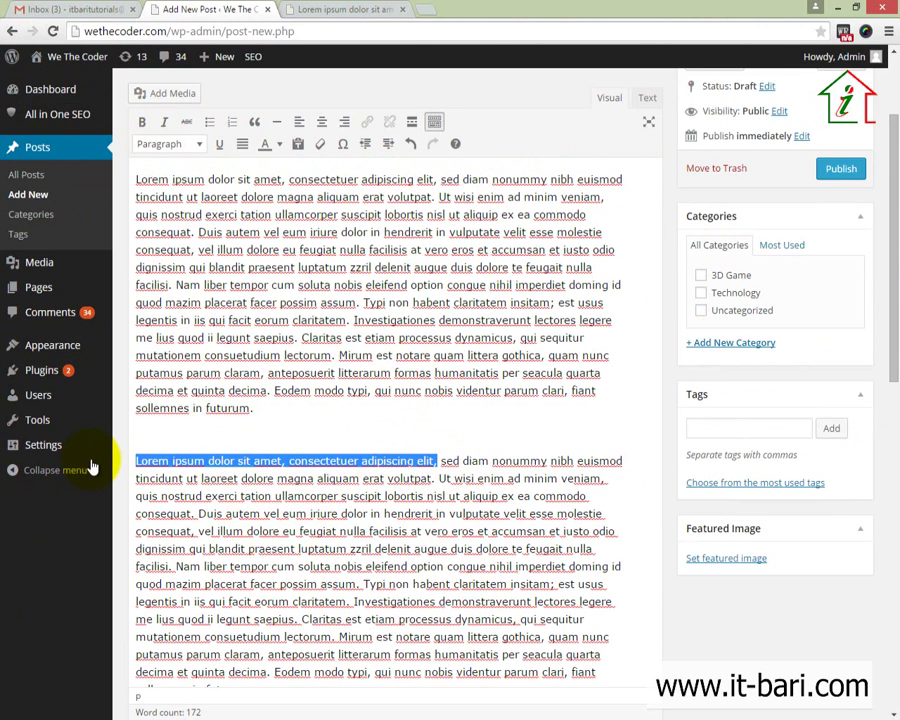
click(200, 440)
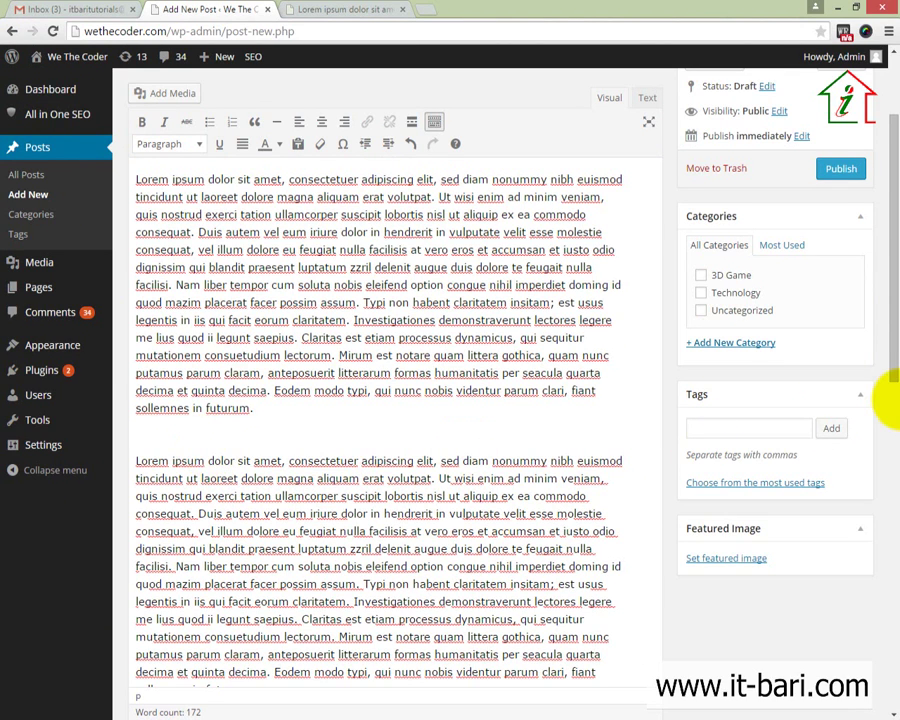
key(Return)
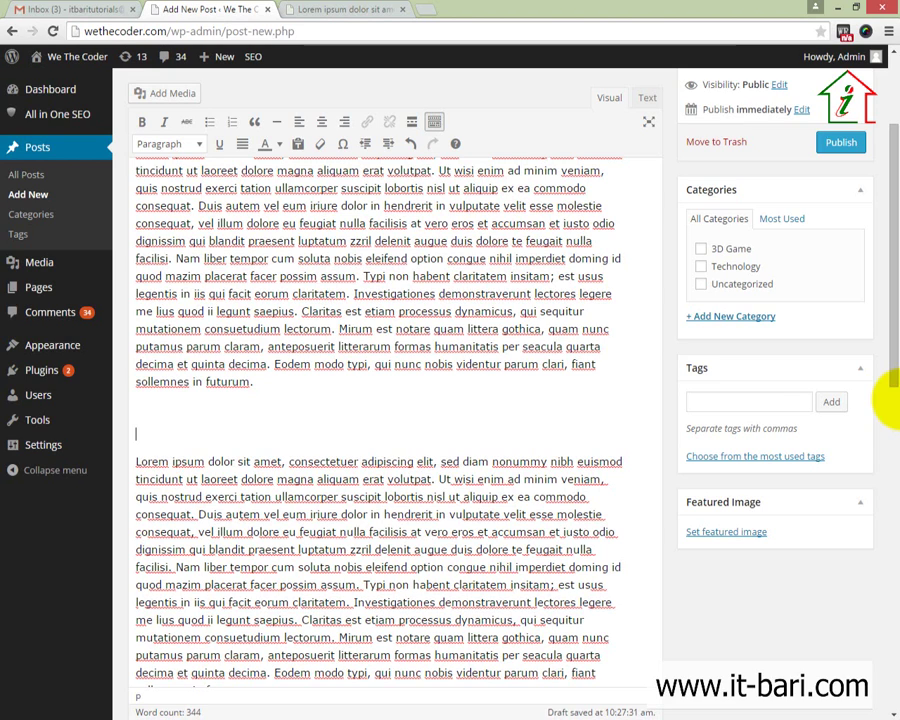
key(ctrl+v)
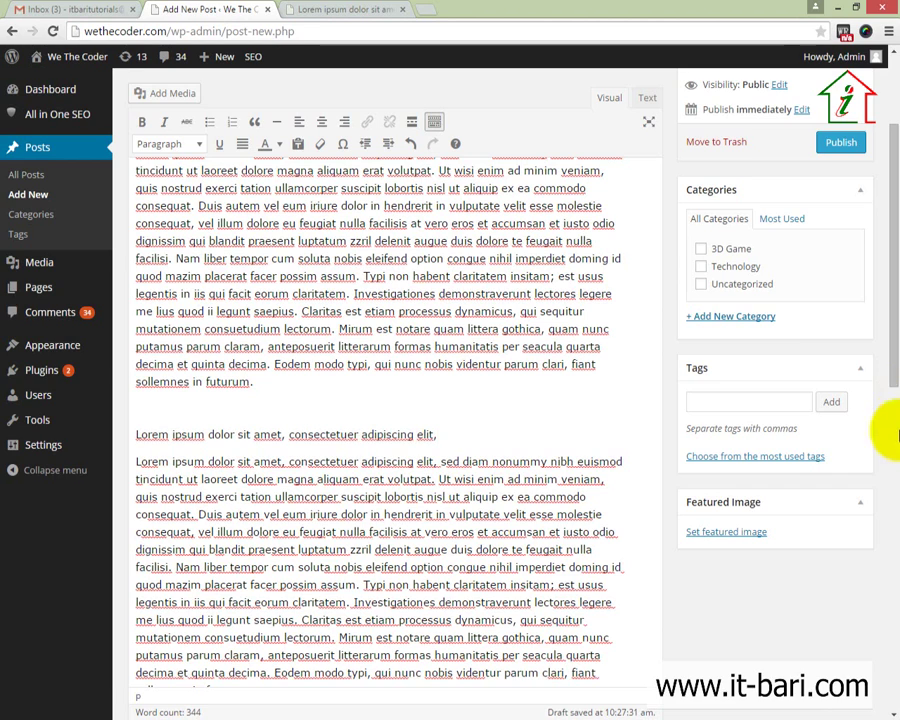
drag(482, 434, 104, 434)
click(432, 478)
drag(440, 434, 134, 434)
click(468, 428)
drag(446, 434, 134, 434)
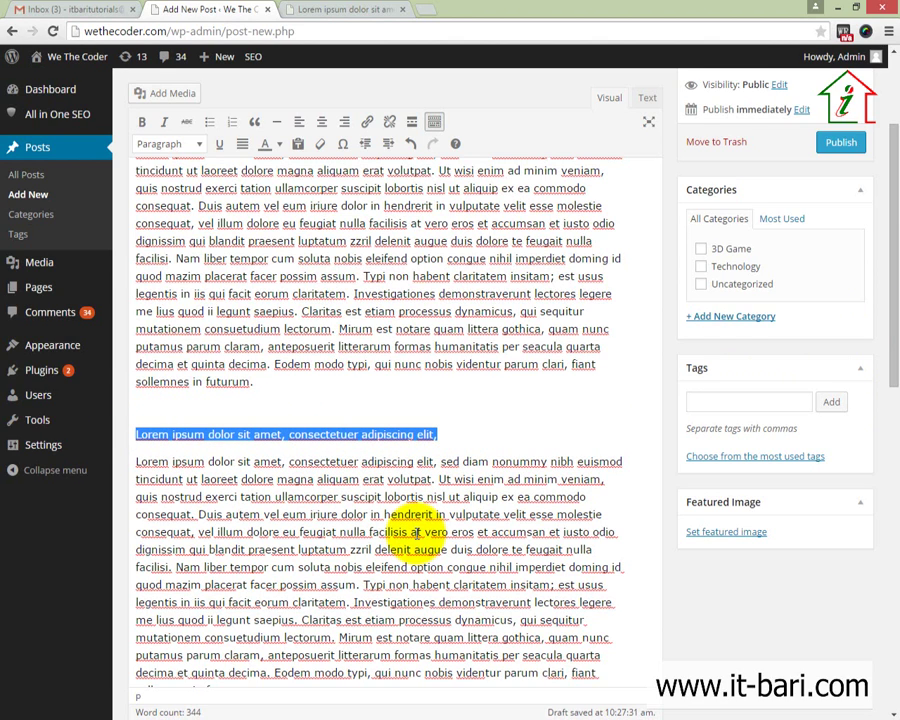
click(442, 434)
drag(442, 434, 107, 432)
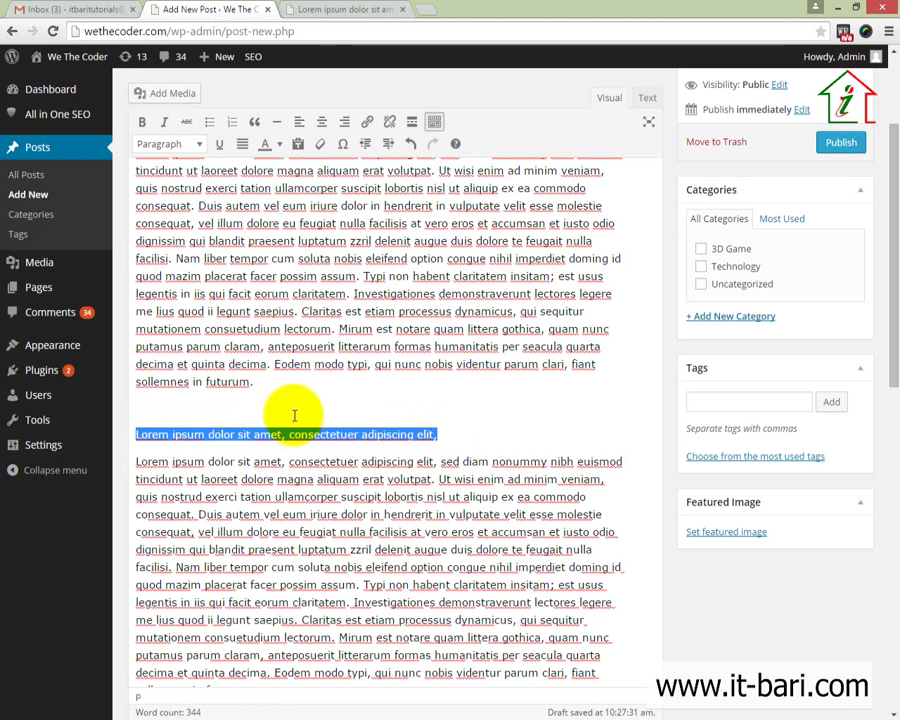
click(408, 462)
Step: Format the line "Lorem ipsum dolor sit amet, consectetuer adipiscing elit," above the second paragraph as Heading 2
drag(438, 434, 141, 434)
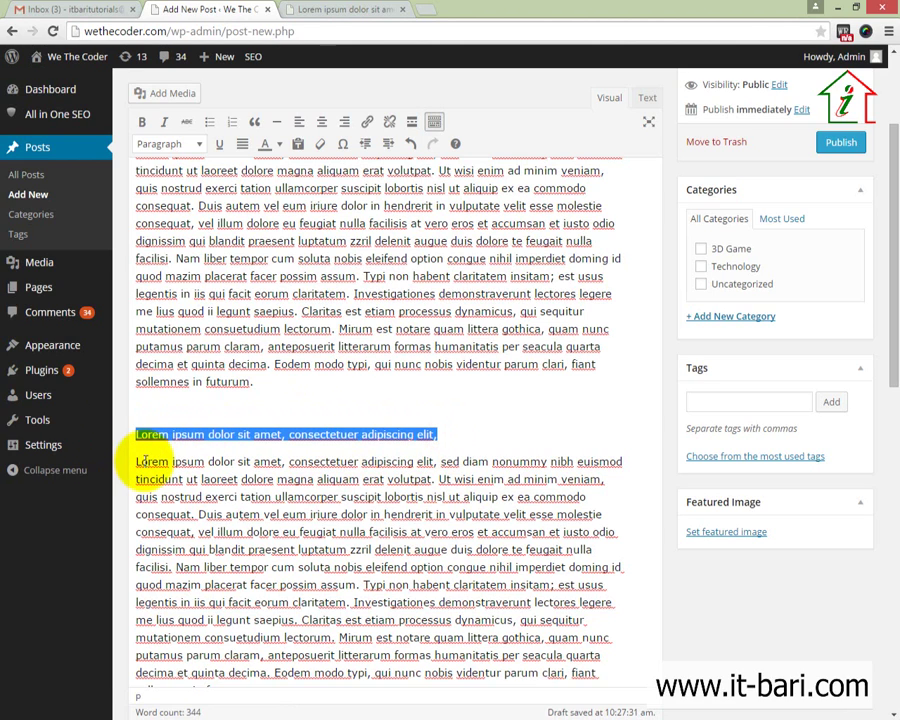
click(201, 148)
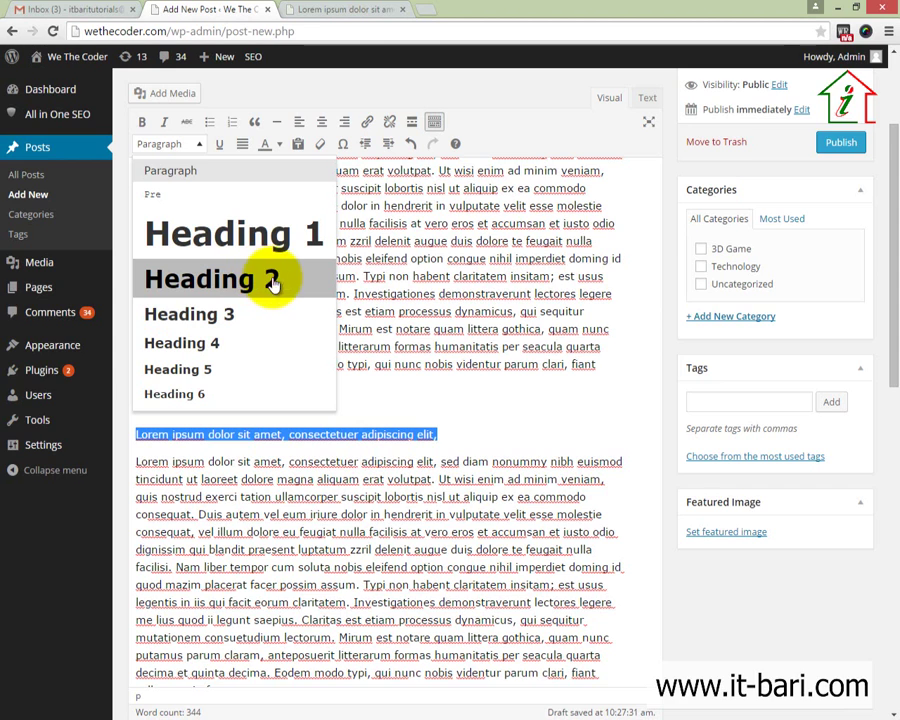
click(306, 287)
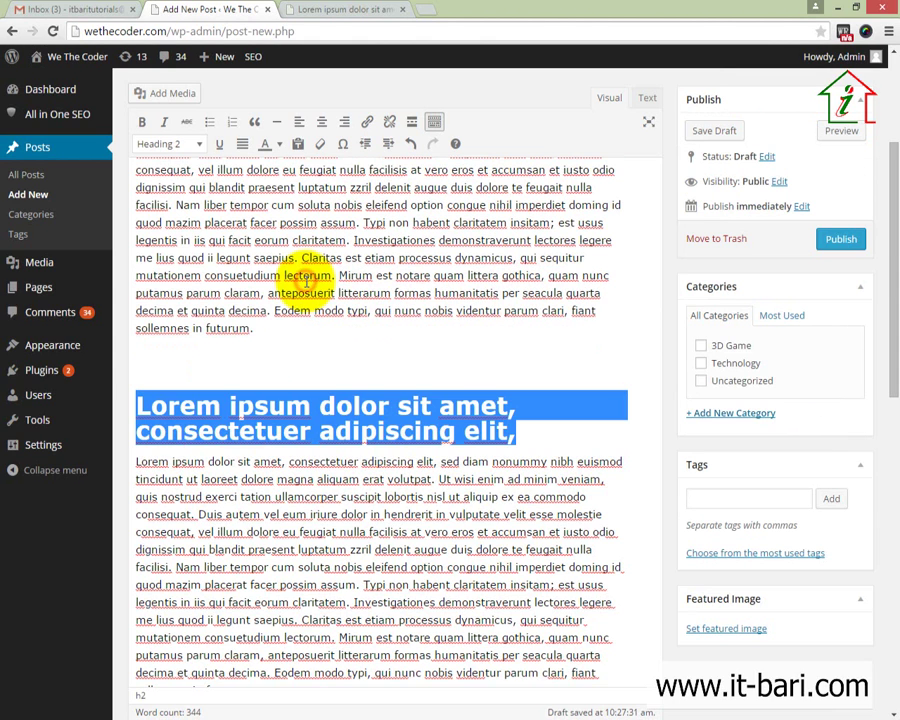
click(468, 500)
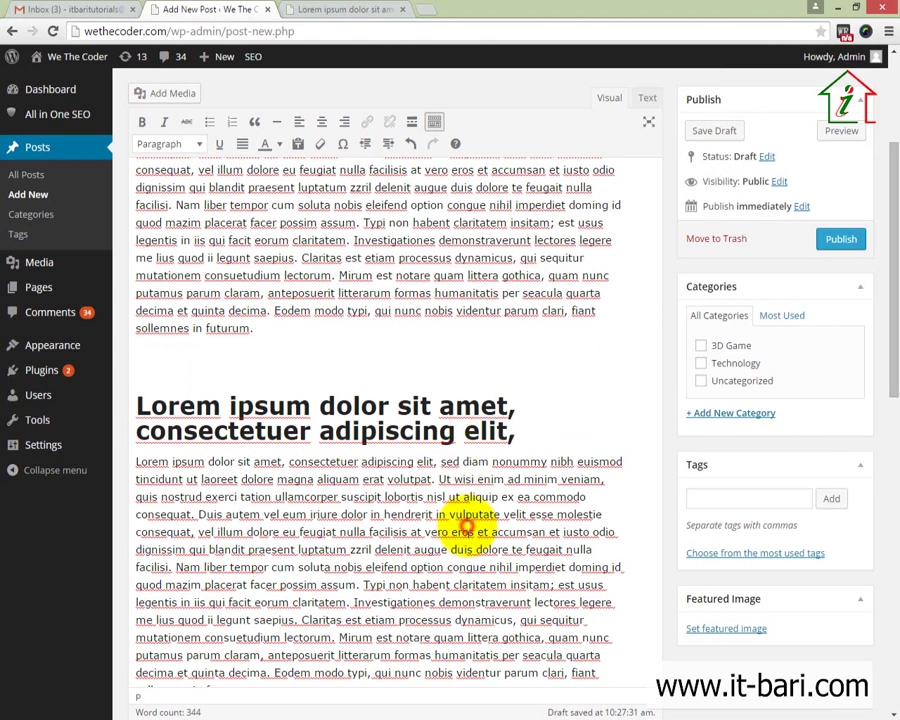
Step: Examine the HTML markup of the Heading 2 line in the text editor and return to the visual editor
drag(520, 432, 140, 430)
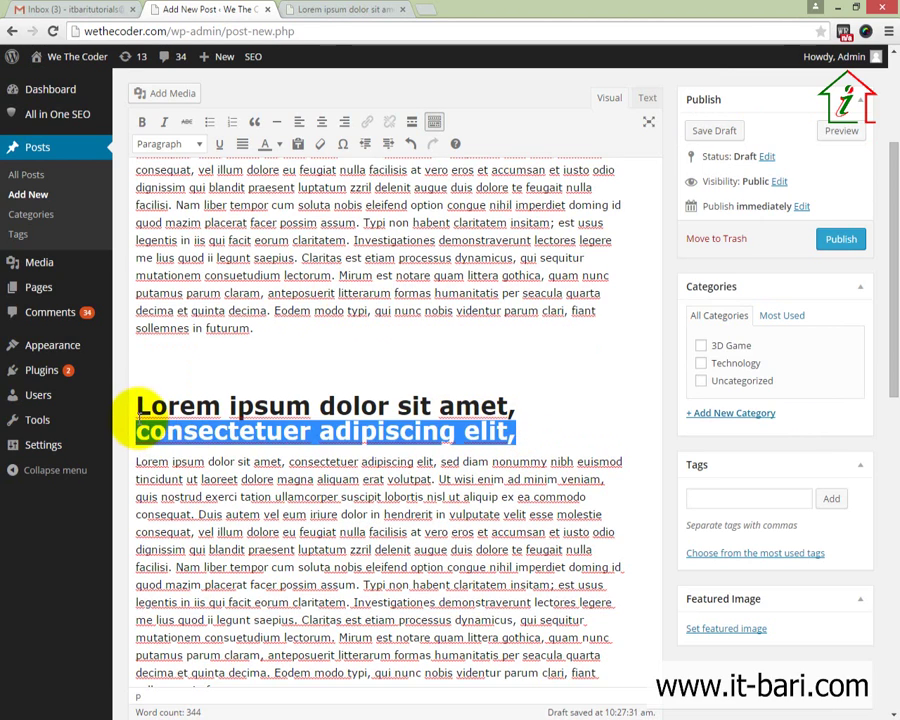
click(220, 480)
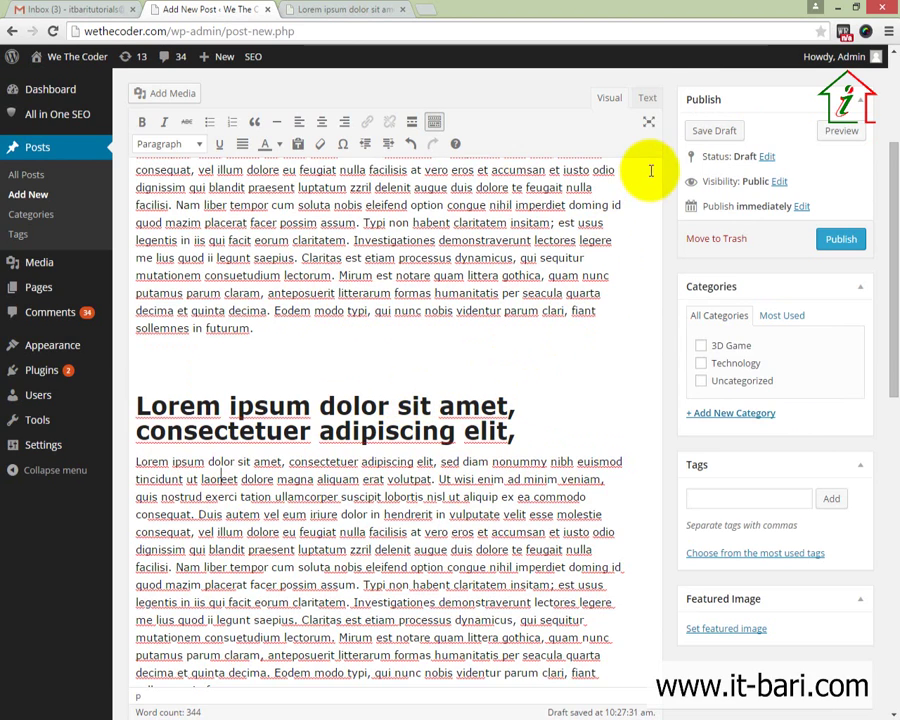
click(648, 99)
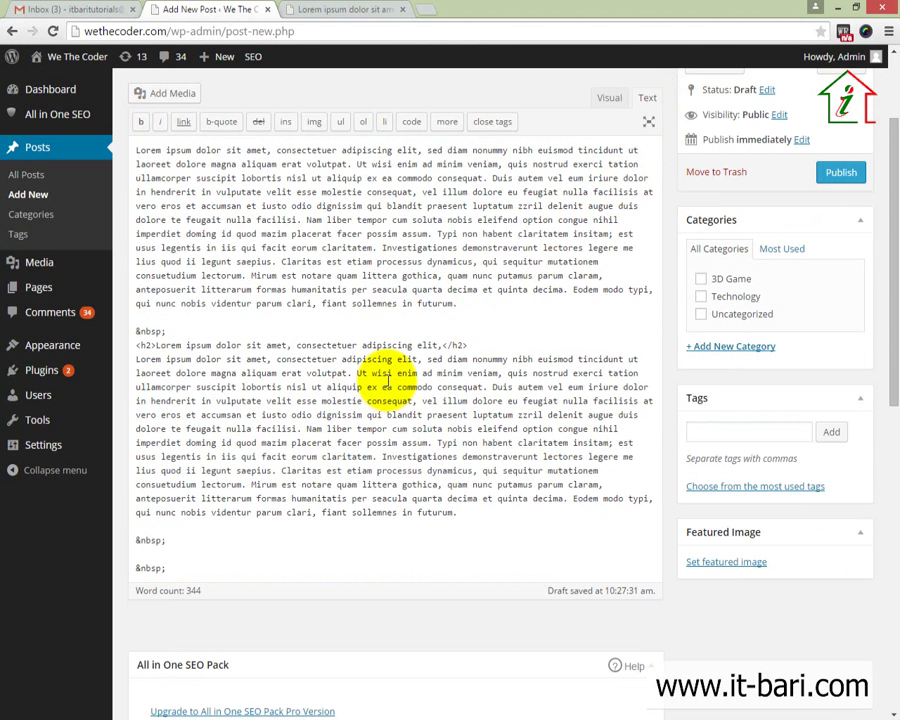
mouse_move(128, 333)
mouse_down()
mouse_move(165, 365)
mouse_move(462, 360)
mouse_up()
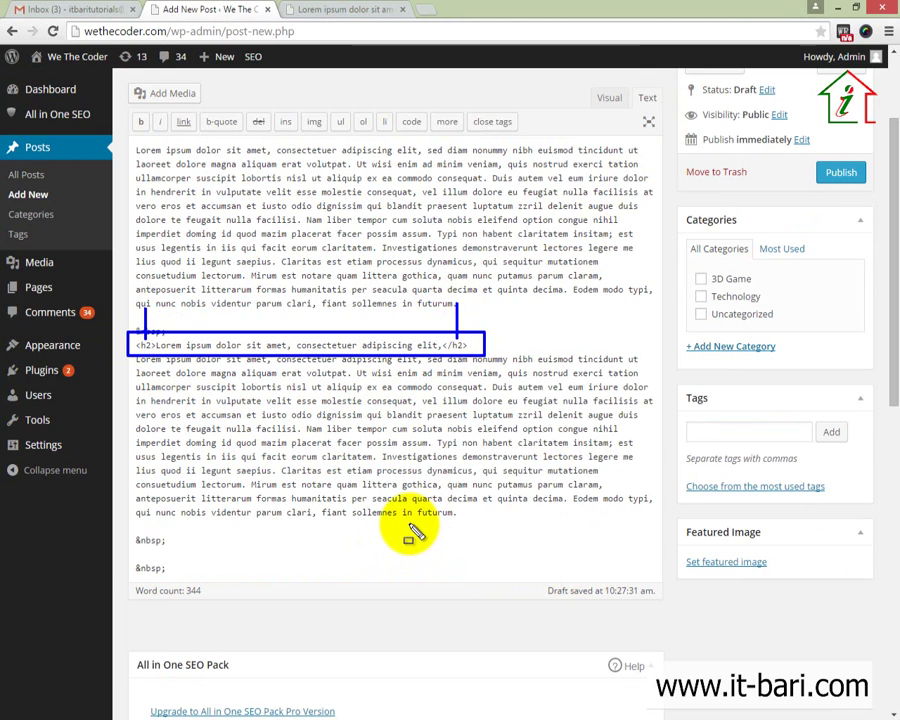
drag(457, 331, 479, 367)
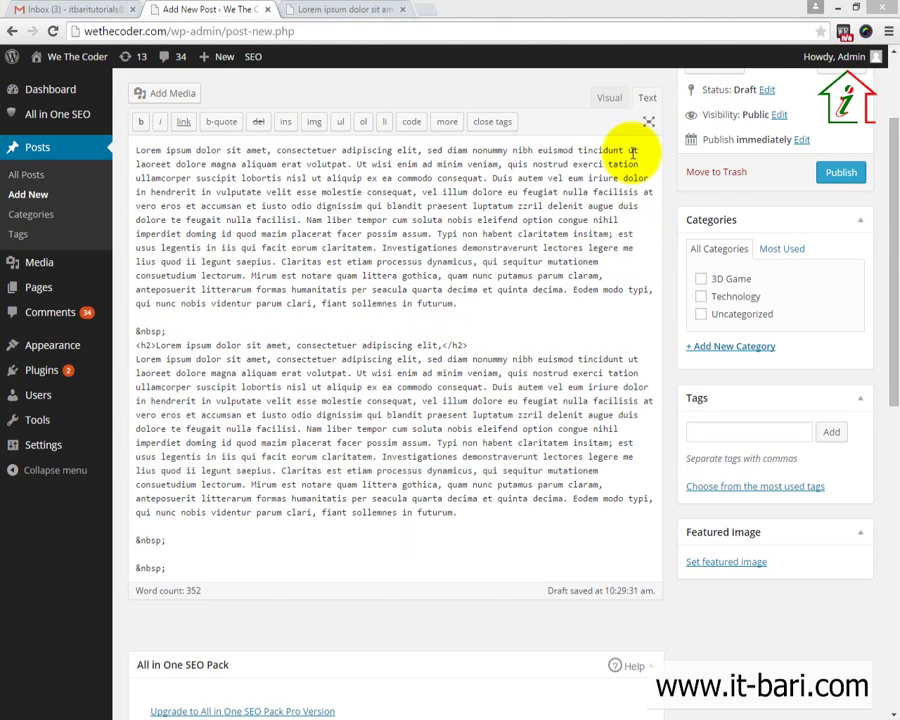
click(606, 98)
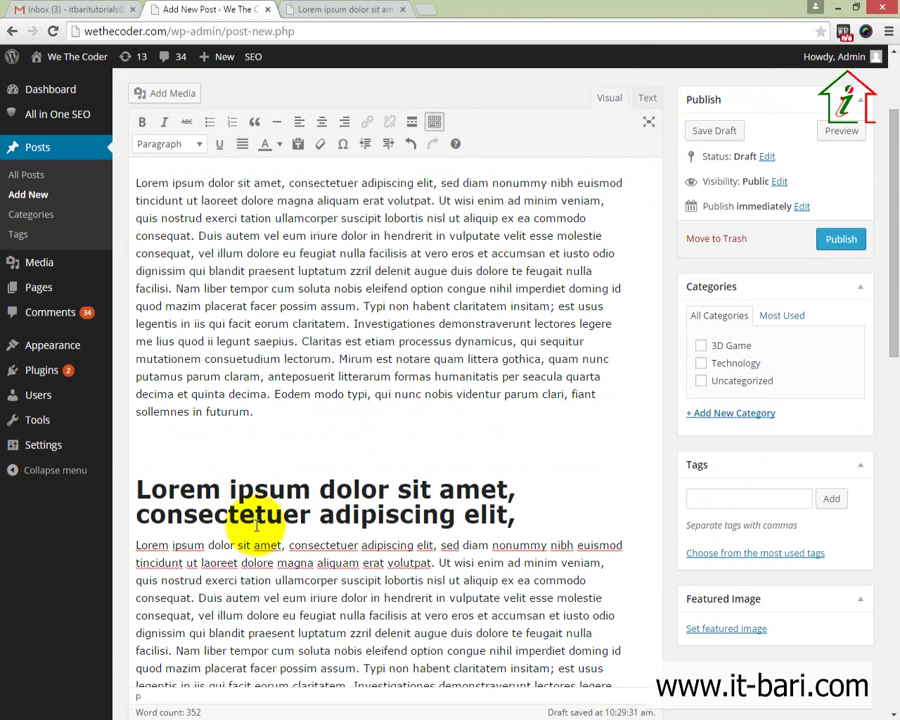
scroll(257, 527, down, 1)
scroll(258, 530, down, 1)
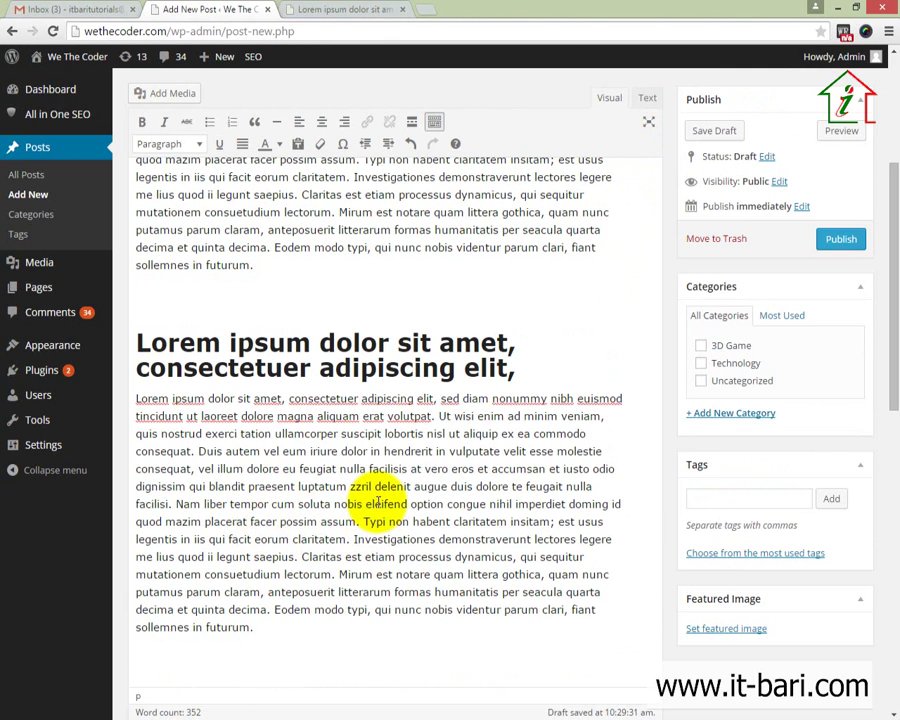
drag(442, 502, 405, 485)
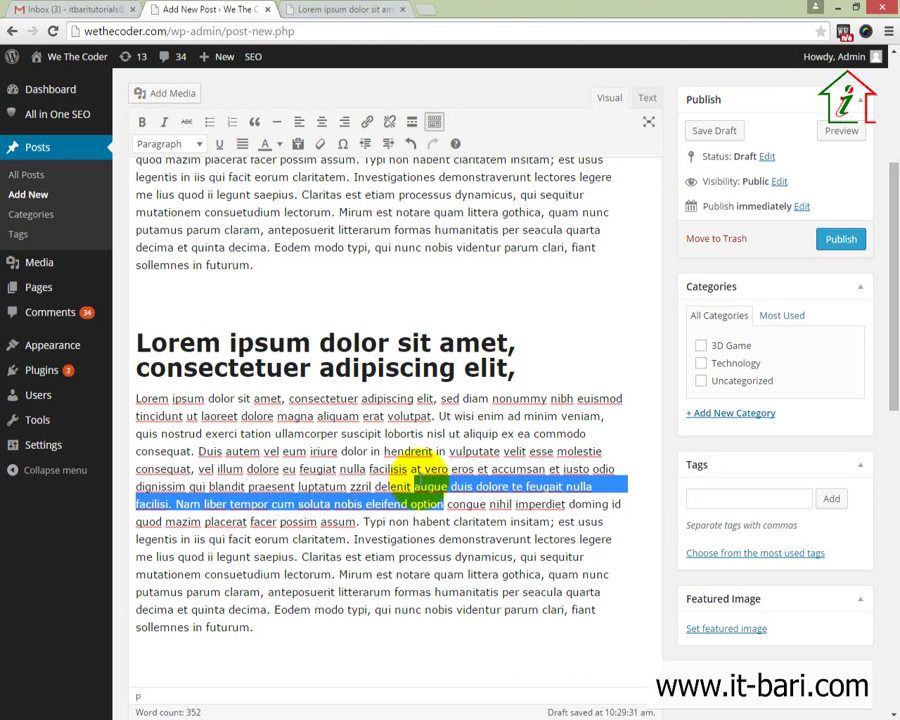
click(418, 504)
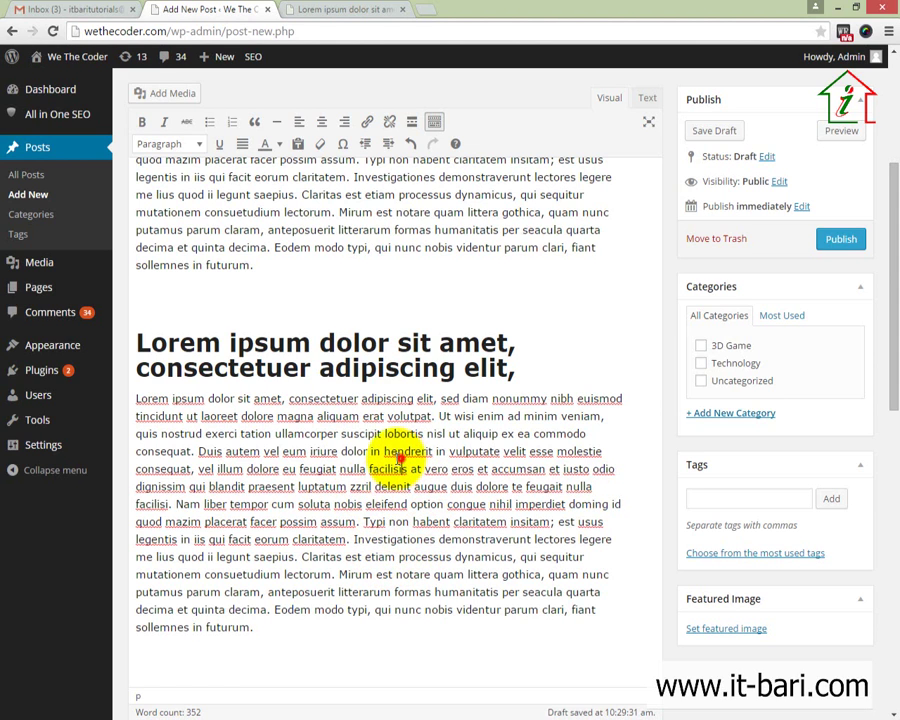
drag(400, 460, 351, 451)
click(311, 571)
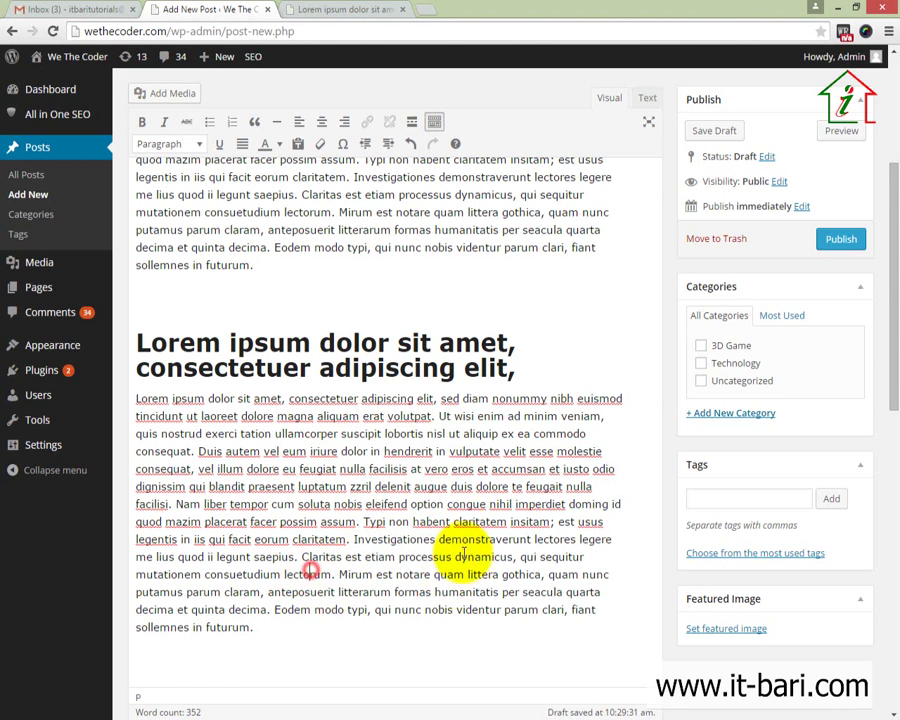
Step: Make the words "Investigationes demonstraverunt" in the second paragraph bold
scroll(420, 560, down, 1)
drag(352, 463, 532, 466)
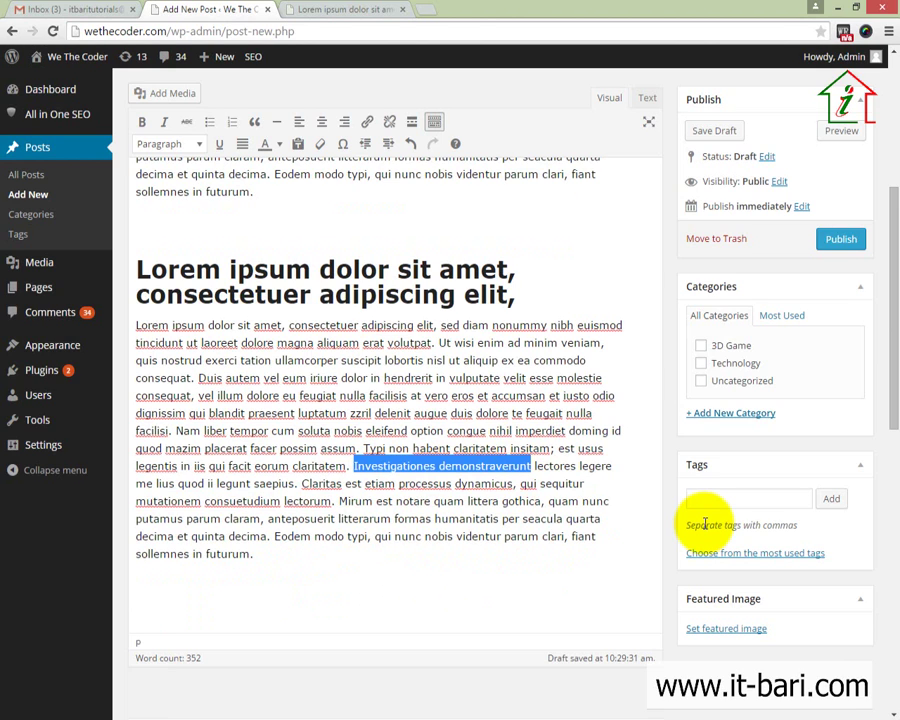
click(424, 487)
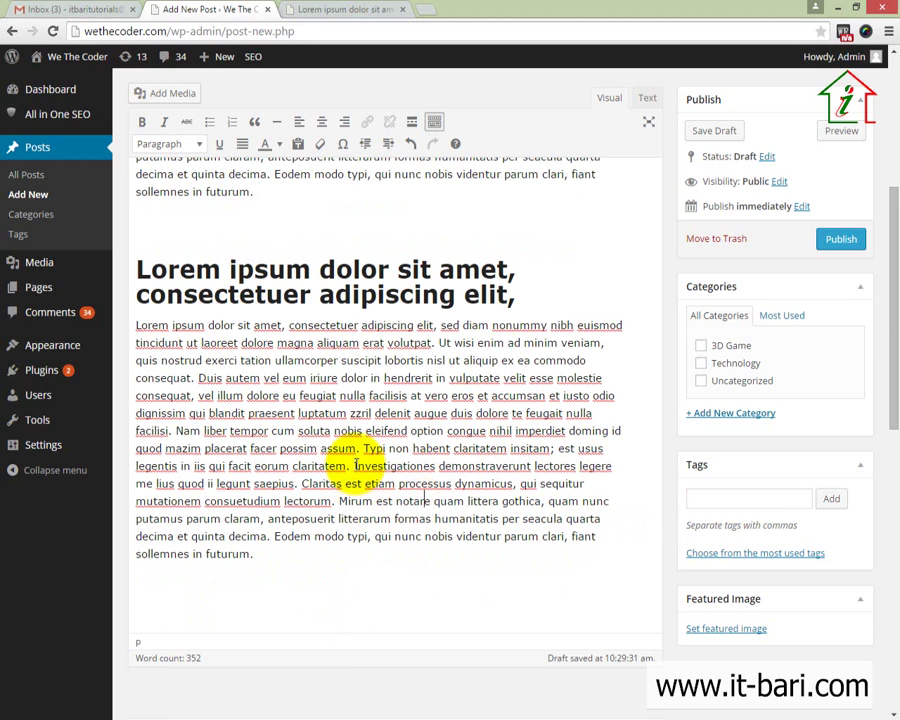
drag(352, 464, 532, 466)
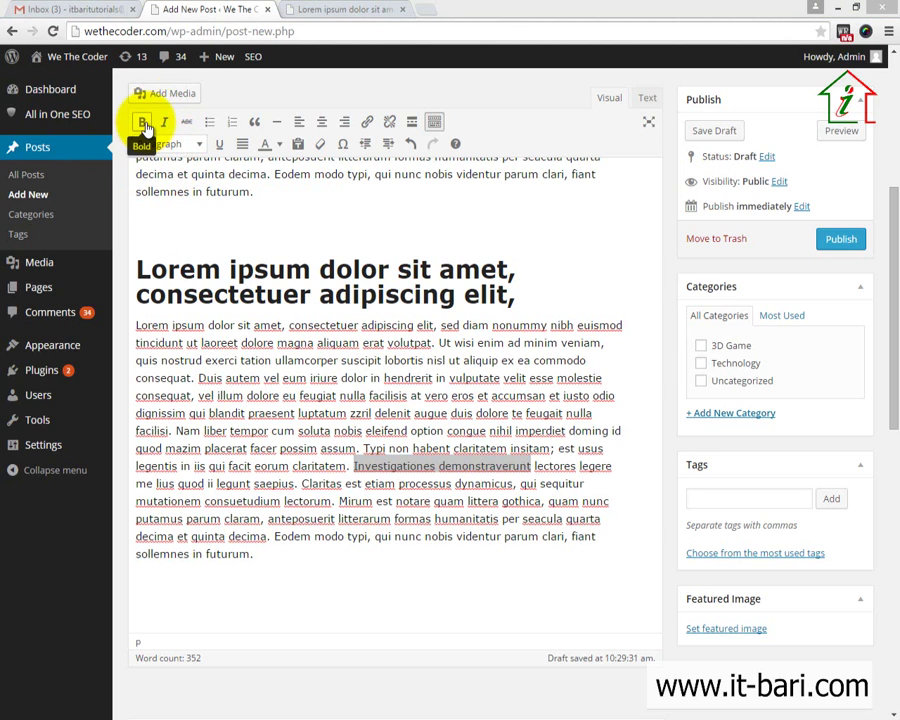
click(141, 122)
click(426, 545)
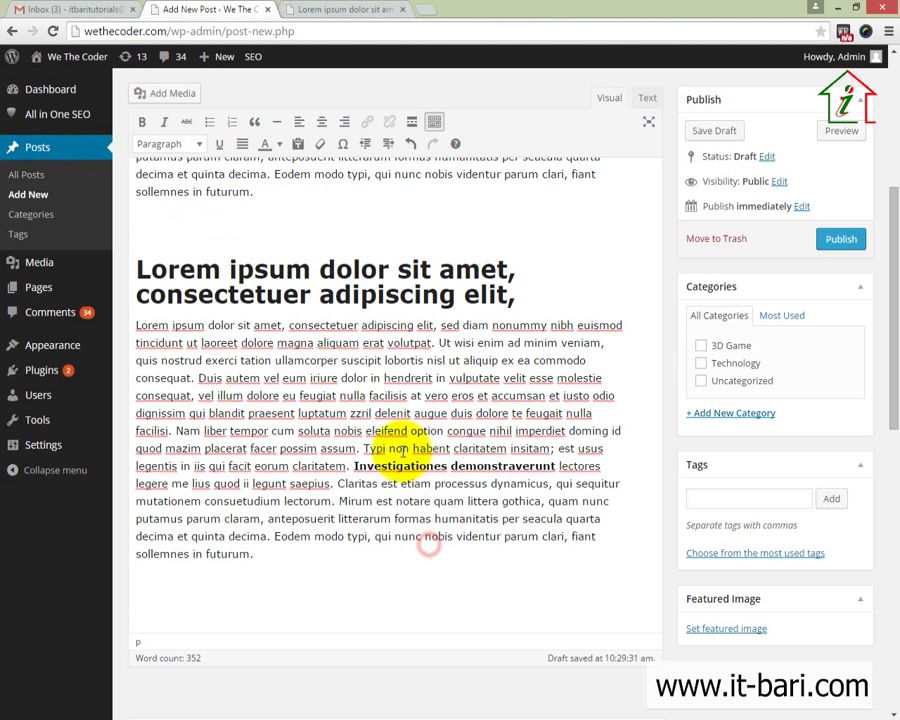
drag(381, 466, 507, 490)
click(525, 533)
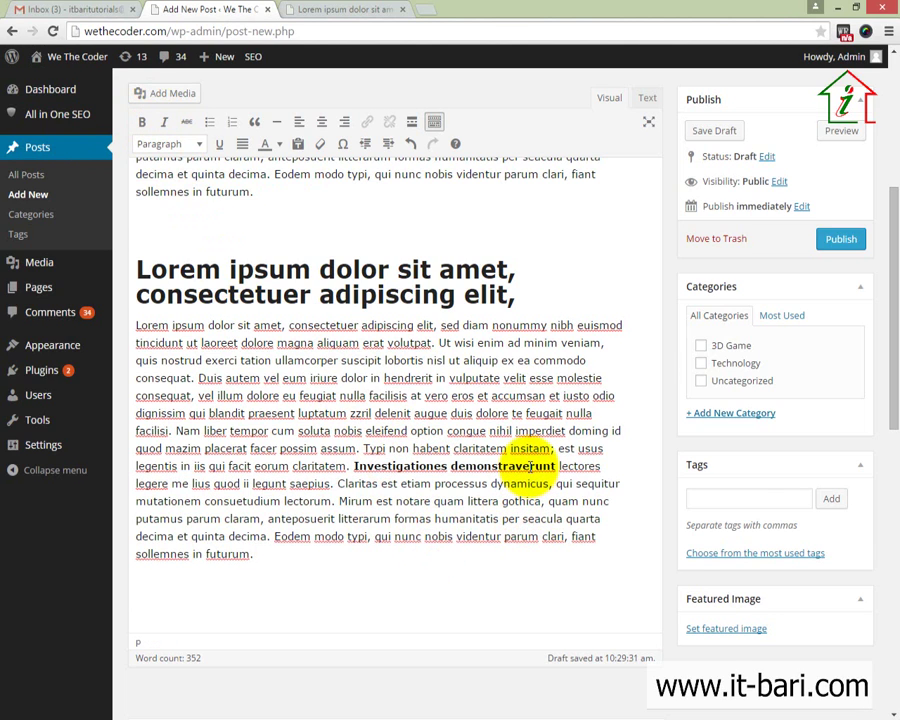
Step: Publish the post with its Lorem ipsum text, subheading and bold words
click(840, 241)
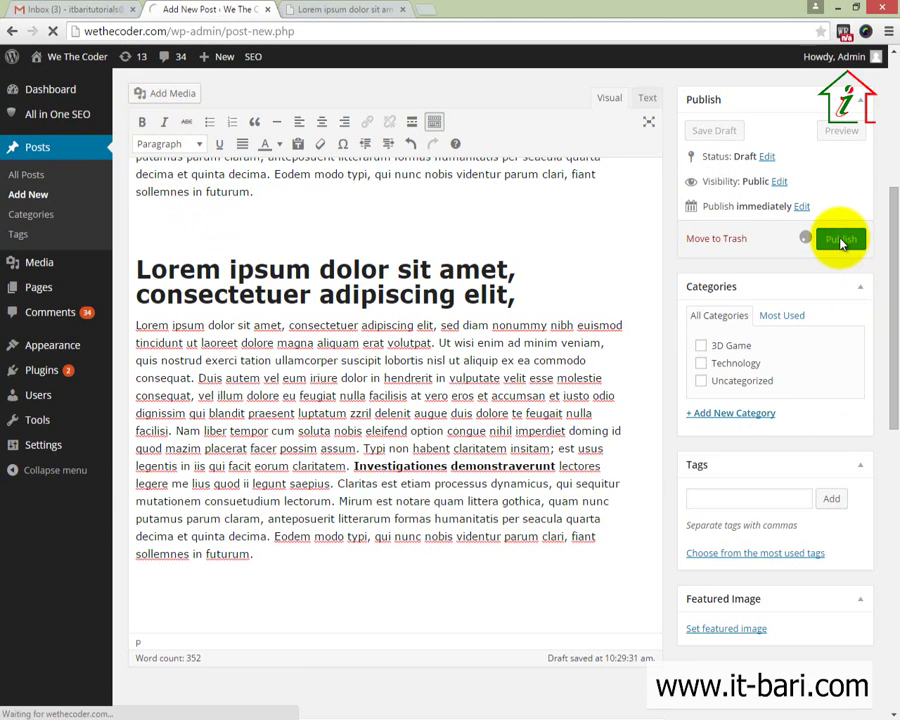
scroll(466, 390, up, 5)
scroll(436, 406, down, 5)
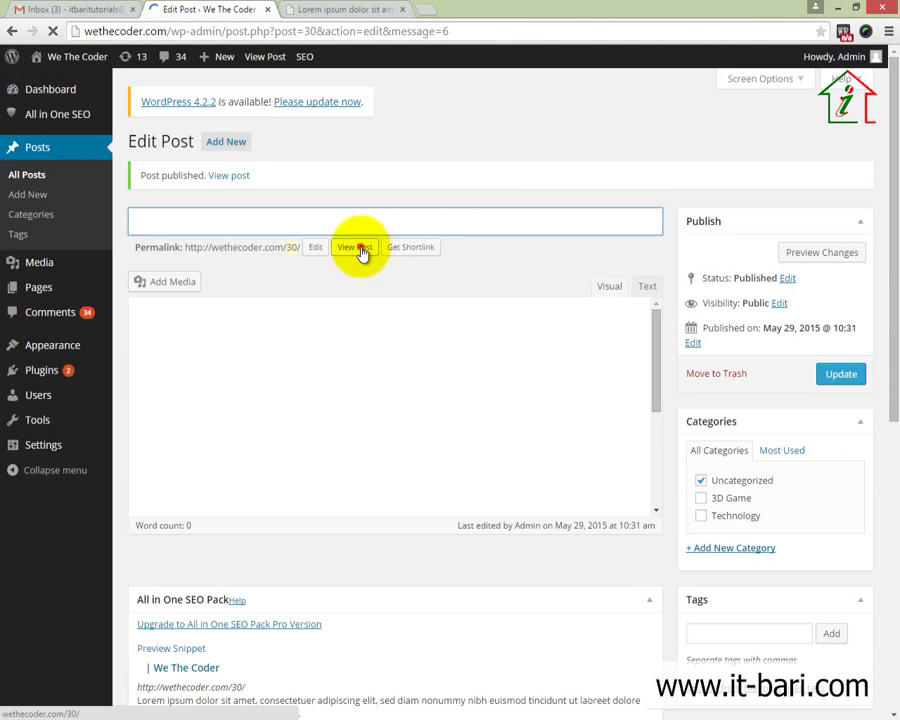
Step: Open the published post in a separate browser tab and close the Lorem ipsum source tab
middle_click(356, 248)
click(352, 12)
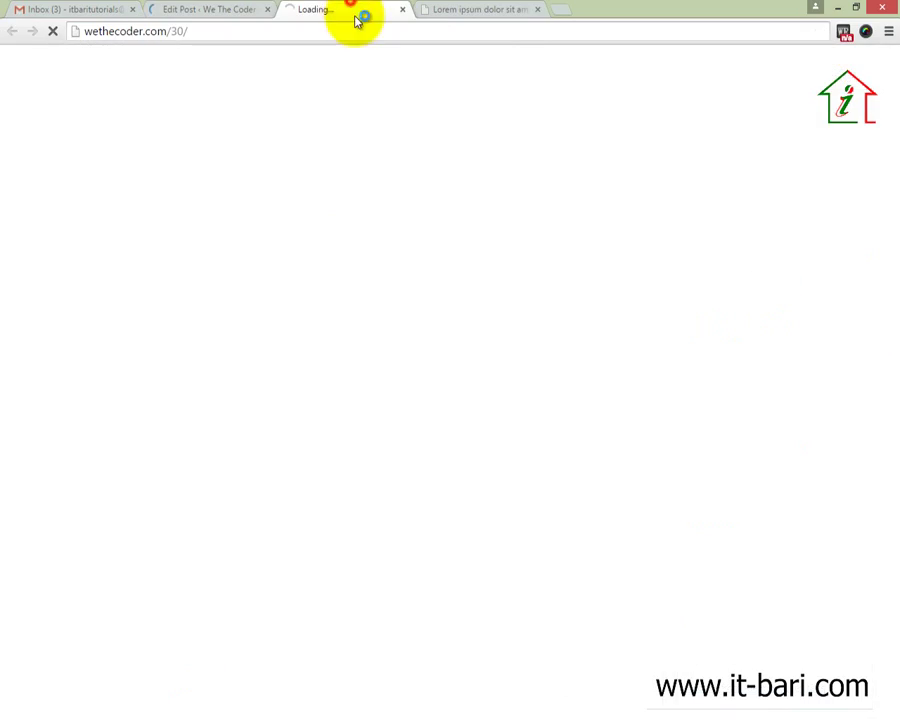
click(538, 10)
Step: Examine how the subheading and the bold words in the second paragraph look on the published post page
scroll(356, 420, down, 4)
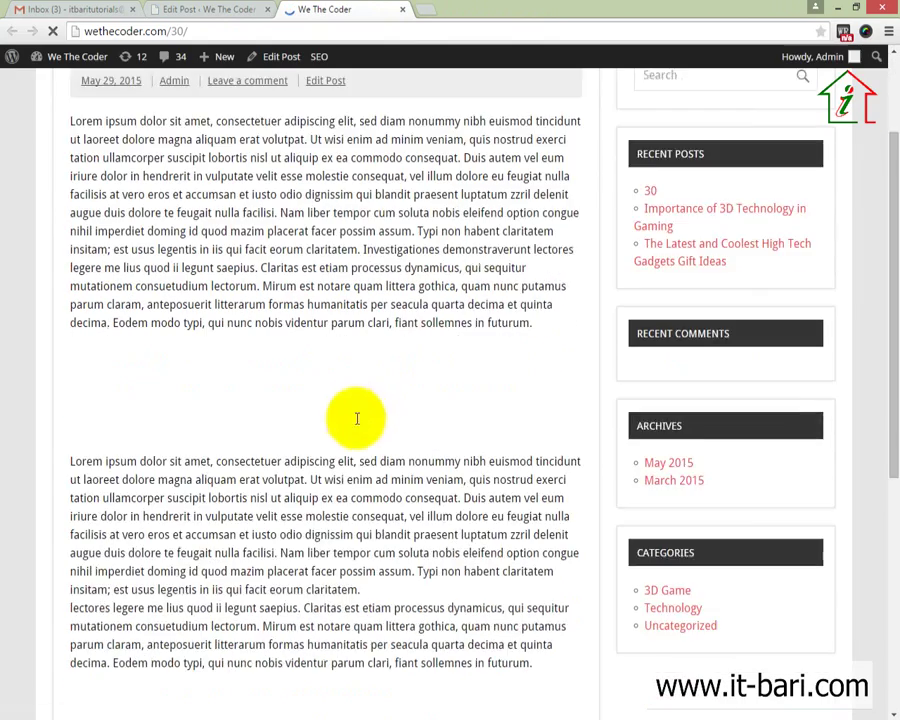
scroll(340, 380, up, 3)
scroll(356, 410, down, 2)
drag(420, 362, 72, 328)
click(168, 421)
drag(168, 421, 173, 422)
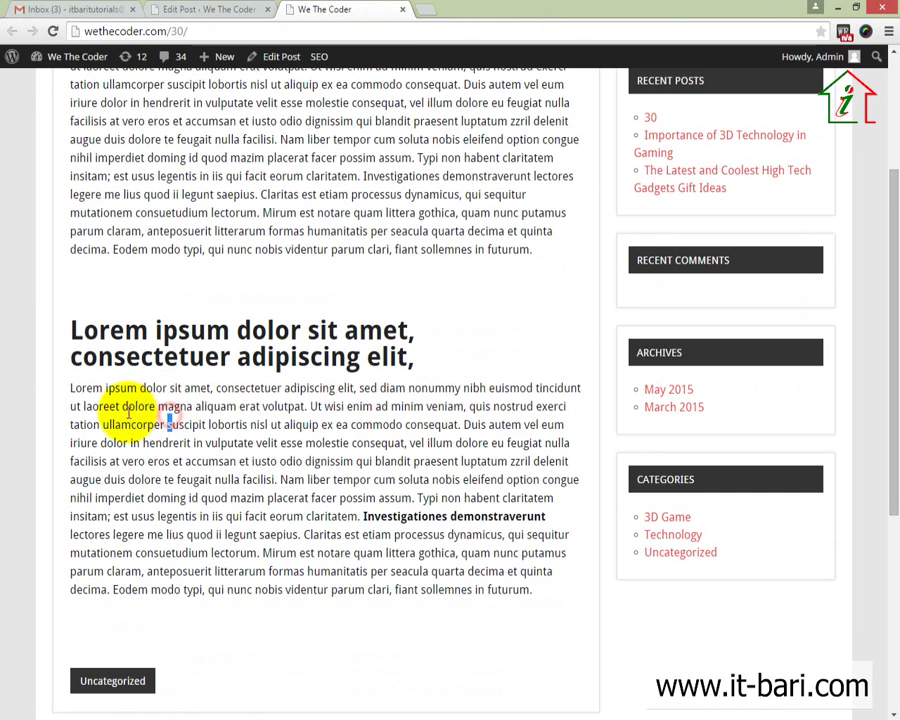
drag(362, 514, 543, 518)
click(534, 560)
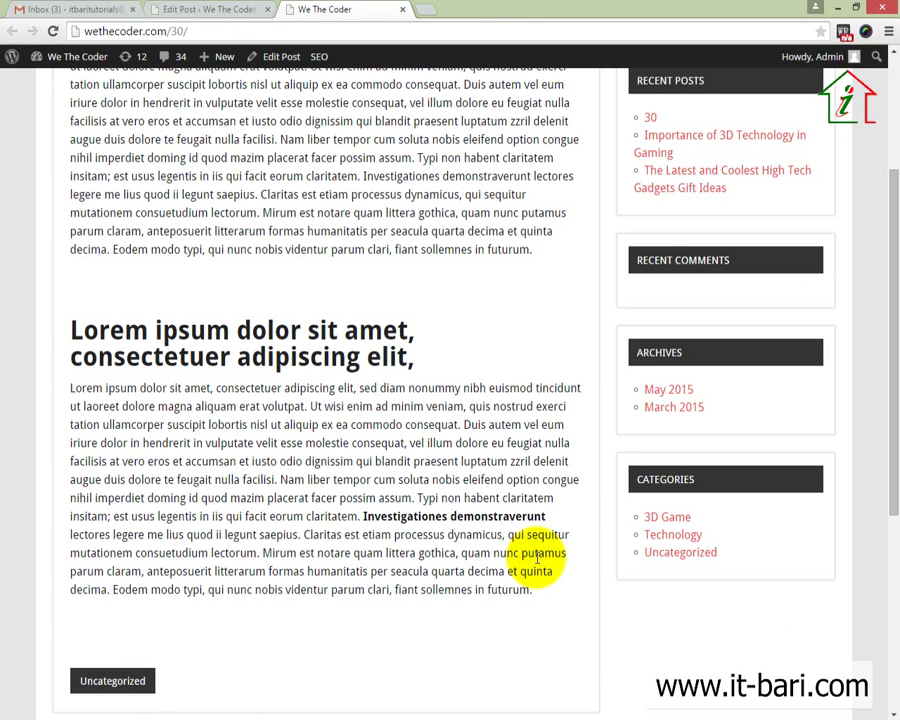
Step: Back in the post editor, italicize "luptatum zzril delenit augue duis dolore te feugait nulla" in the first paragraph
click(220, 9)
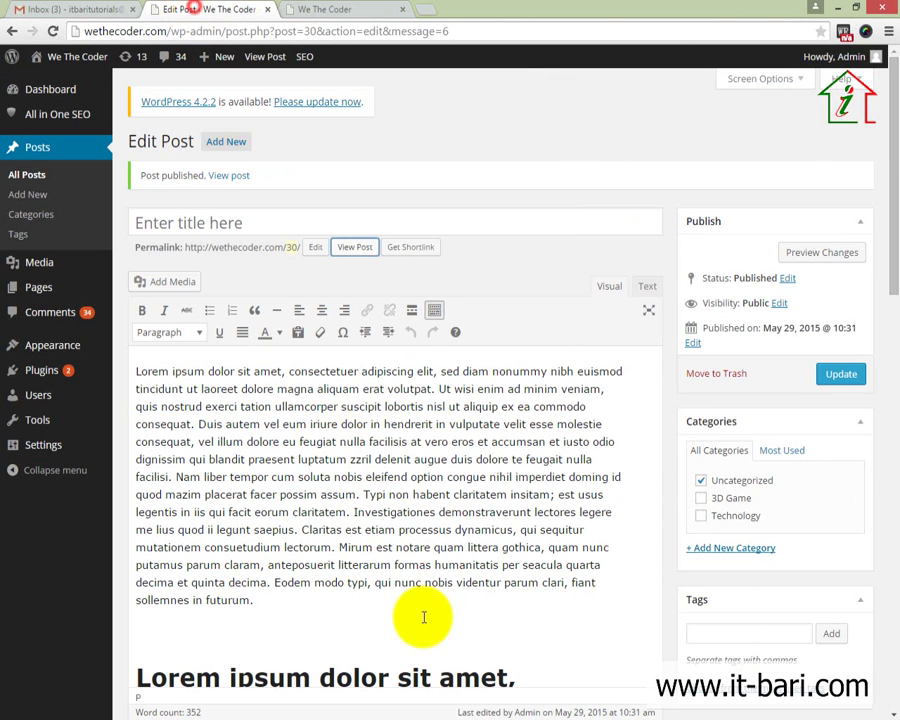
click(406, 509)
scroll(405, 507, down, 2)
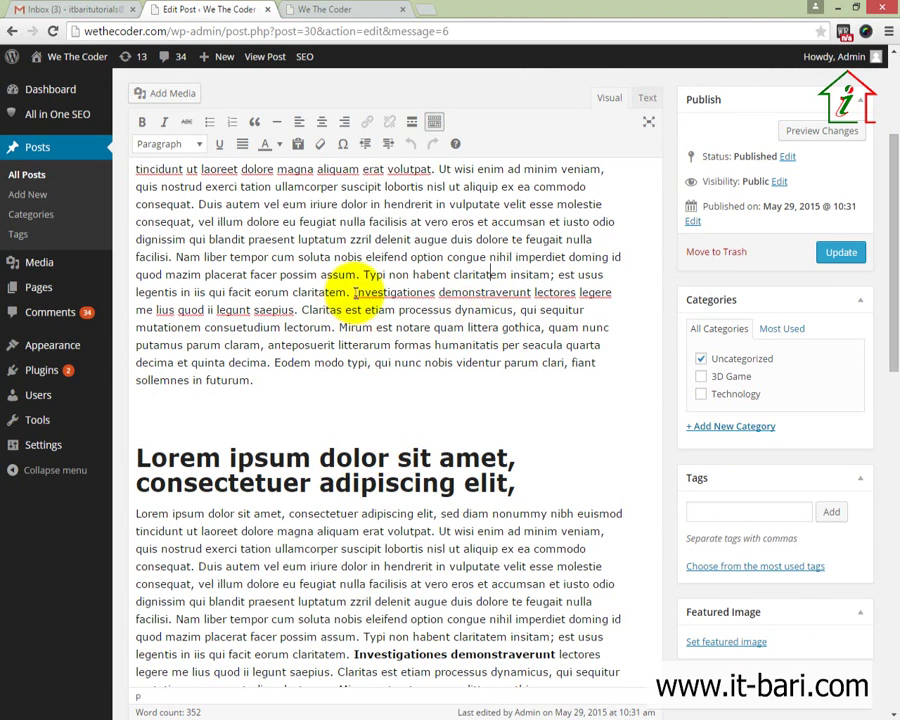
drag(297, 239, 588, 238)
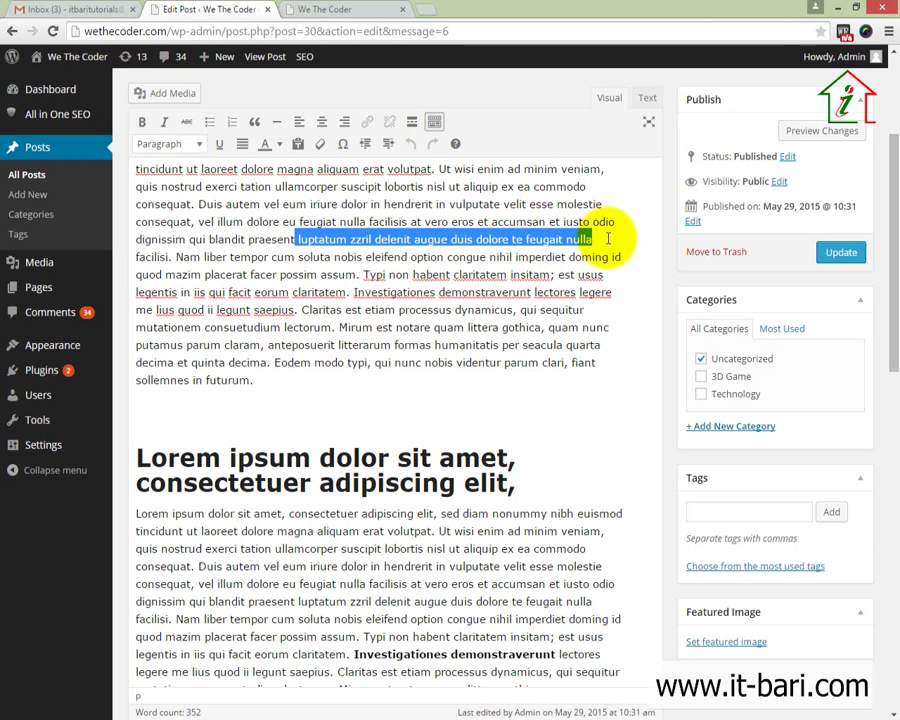
click(165, 125)
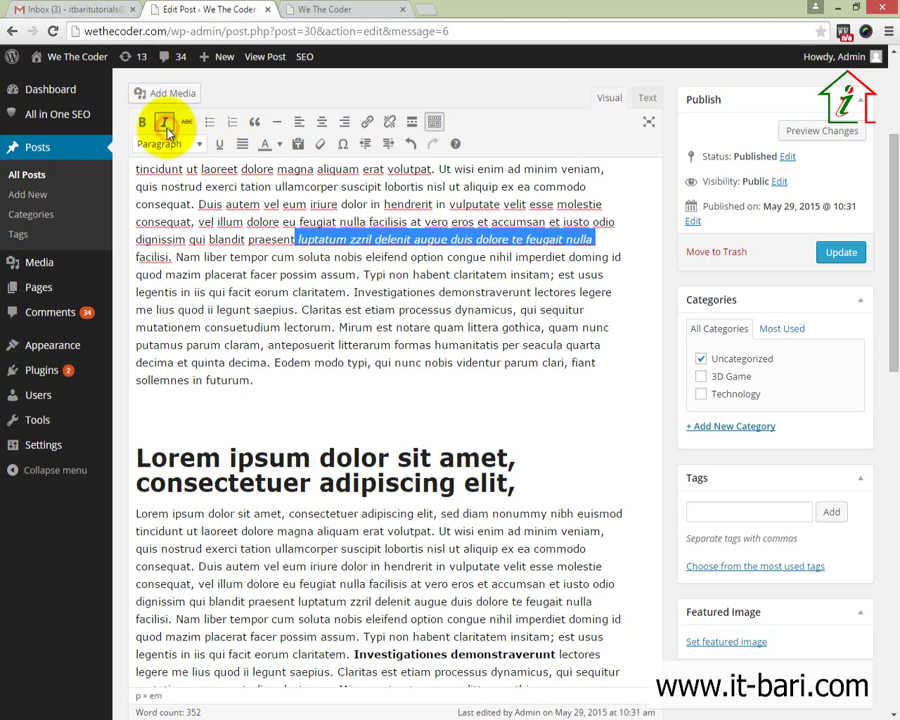
click(318, 262)
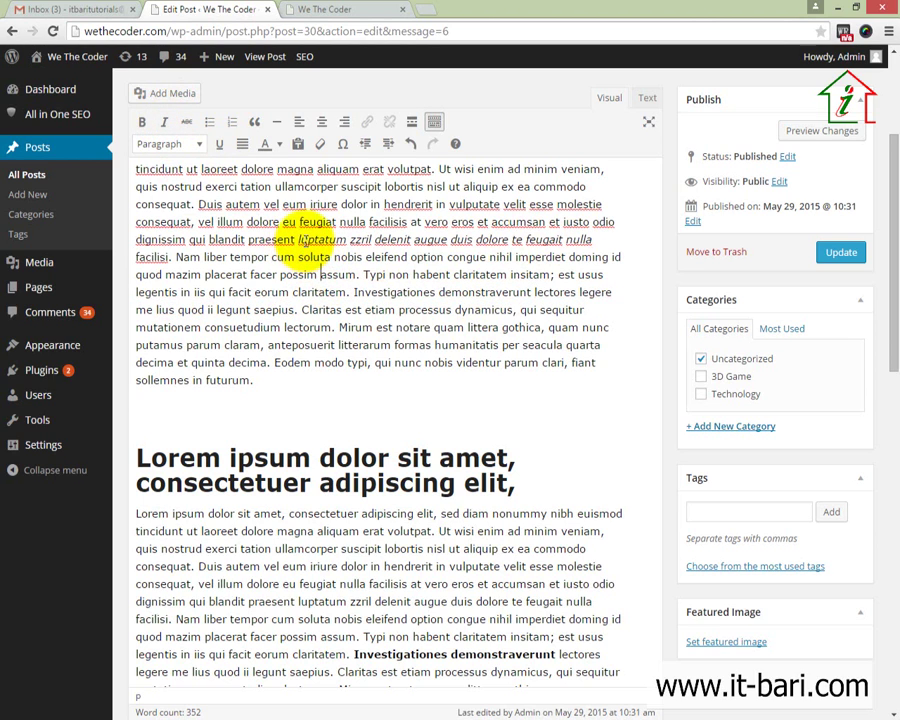
drag(298, 241, 410, 261)
click(400, 302)
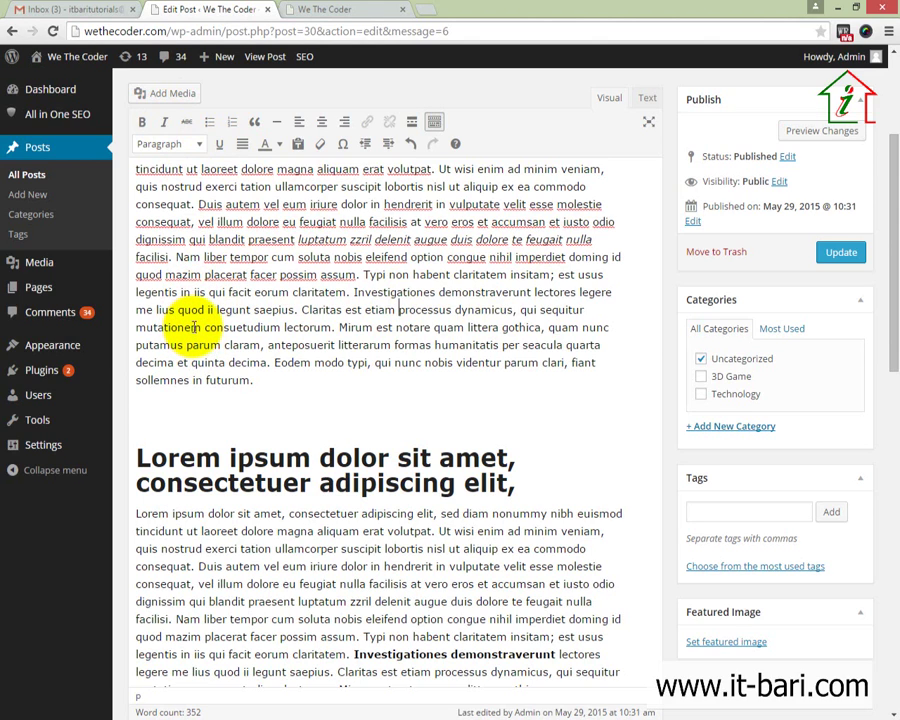
Step: Underline "consuetudium lectorum. Mirum est notare quam" in the first paragraph
drag(205, 327, 464, 327)
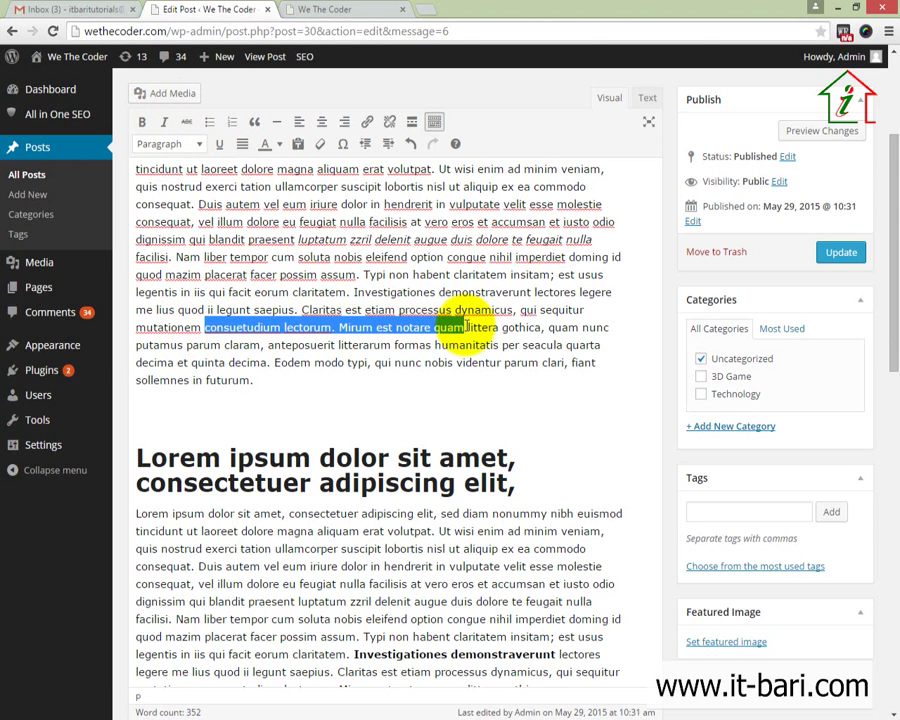
click(220, 144)
click(243, 368)
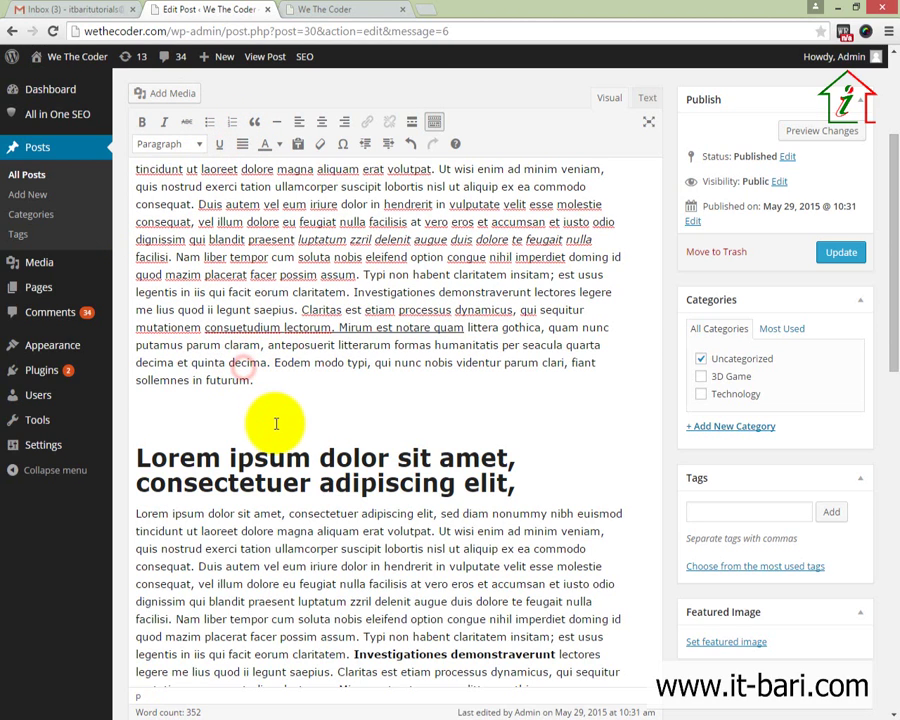
Step: Hide the editor's second row of formatting tools and show it again
click(432, 123)
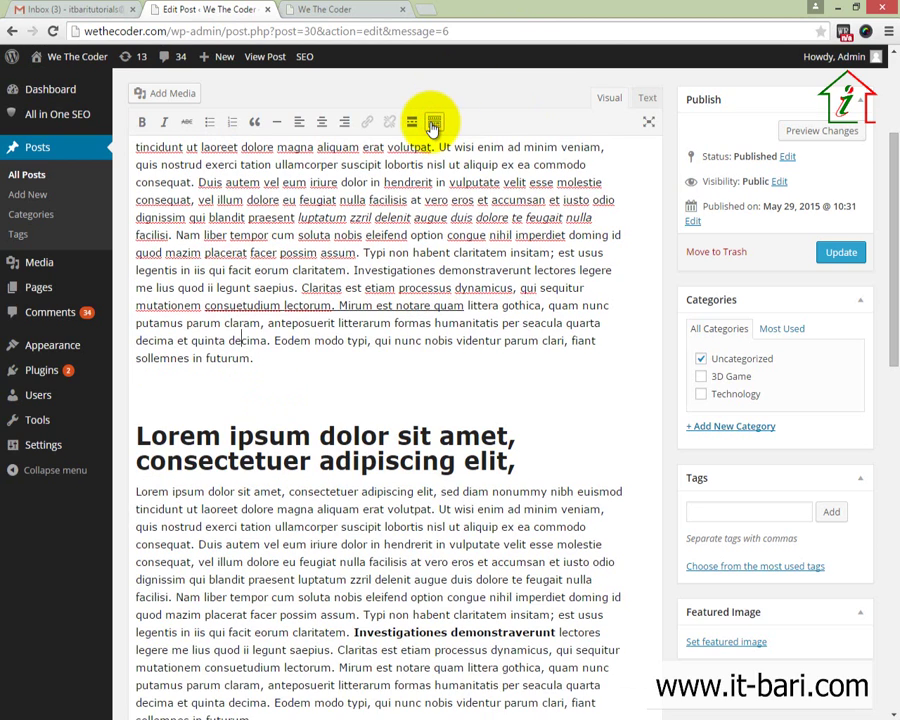
mouse_move(126, 107)
mouse_down()
mouse_move(344, 172)
mouse_move(660, 148)
mouse_up()
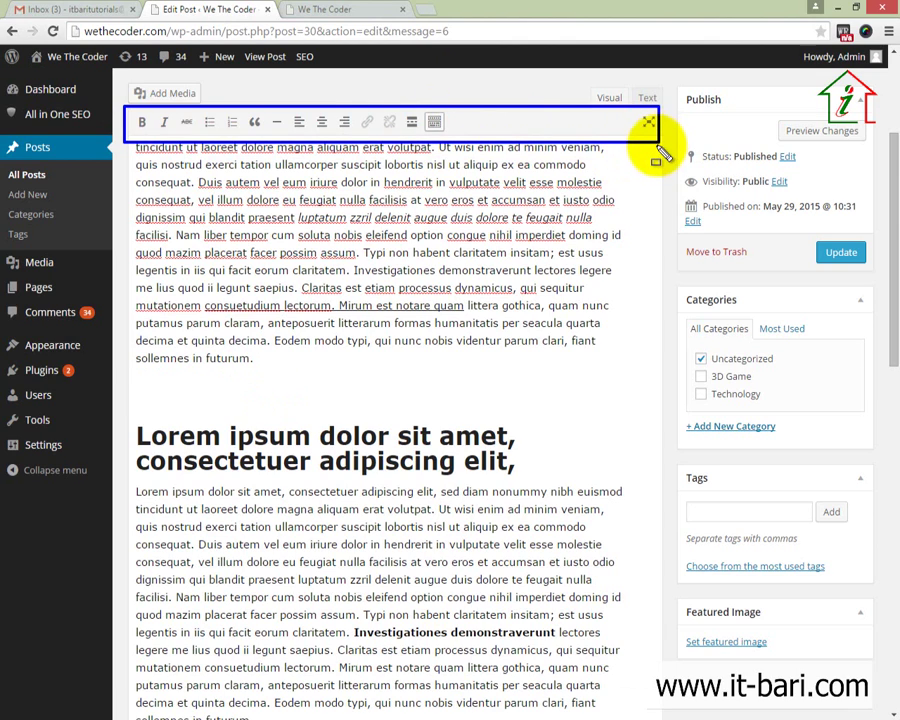
key(Escape)
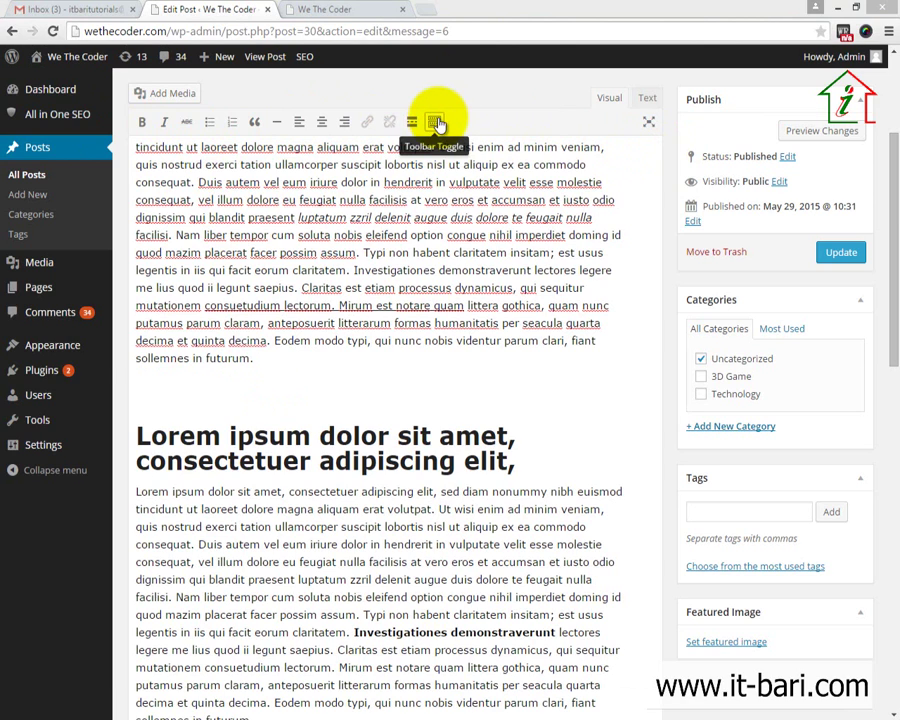
click(437, 124)
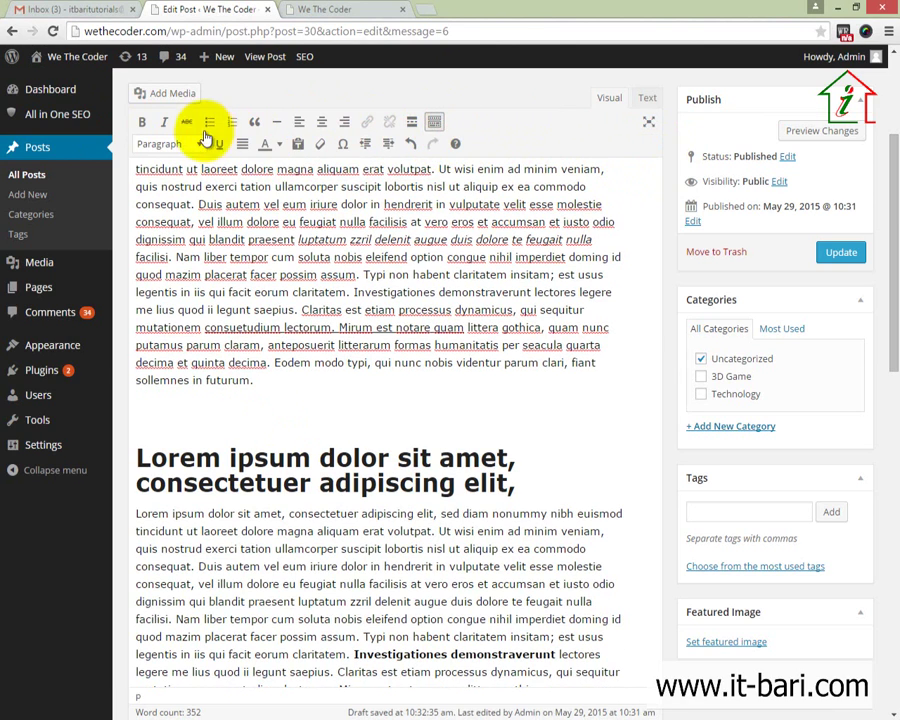
scroll(410, 420, up, 3)
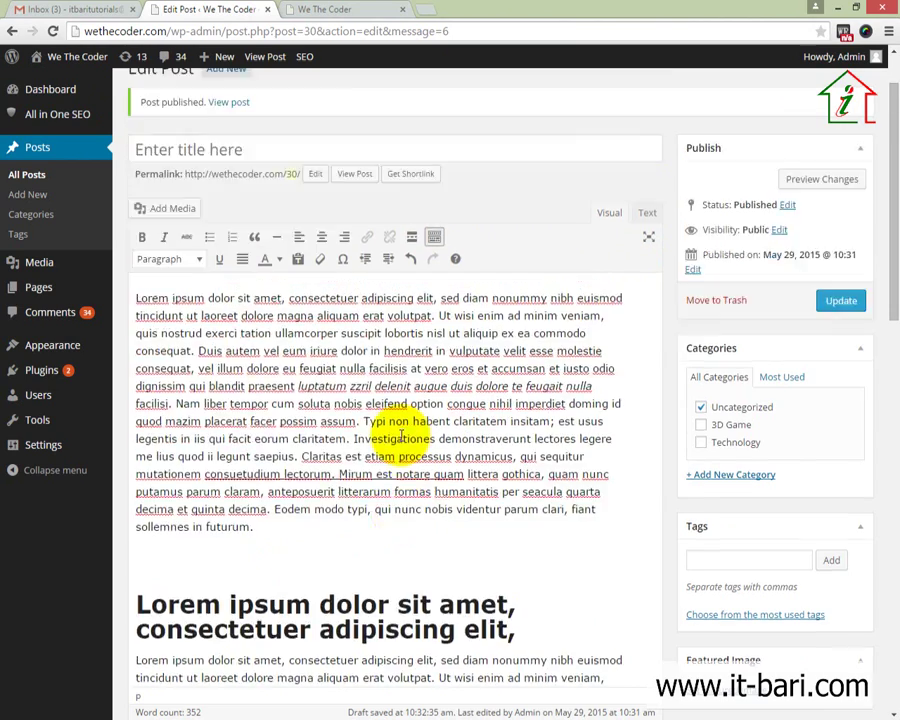
scroll(426, 398, down, 3)
scroll(401, 436, down, 3)
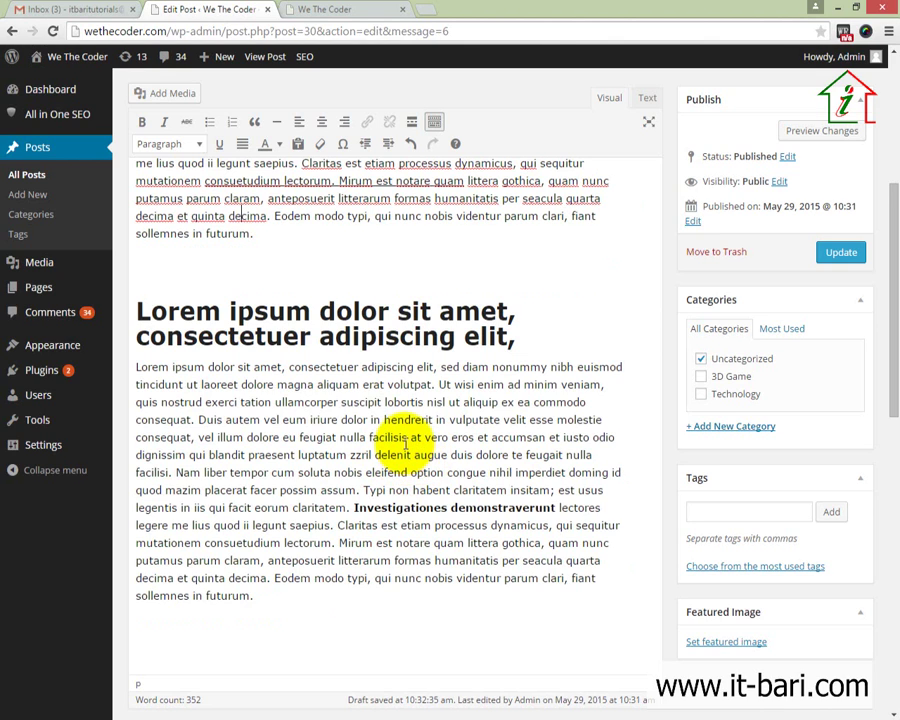
Step: Color the text "iriure dolor in hendrerit in vulputate velit esse molestie consequat, vel illum dolore eu feugiat nulla facilisis" in the second paragraph red
drag(410, 438, 313, 420)
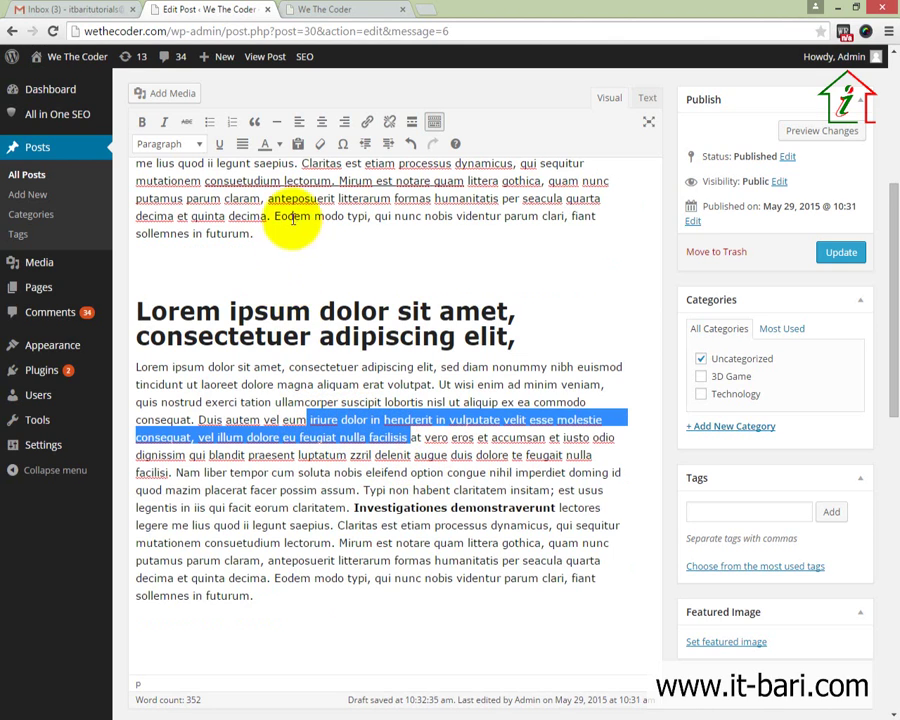
click(280, 145)
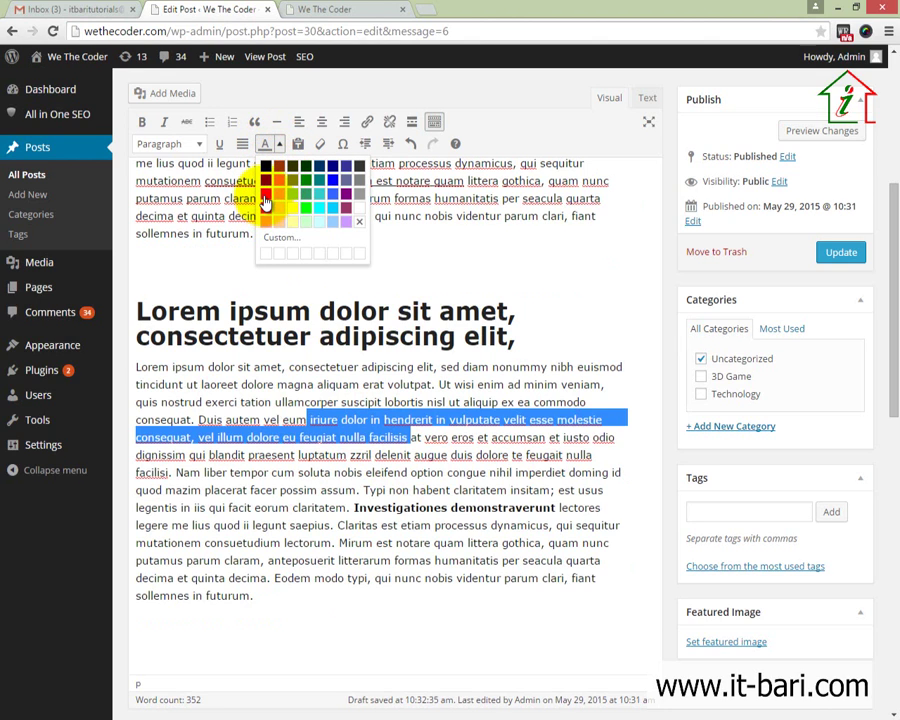
click(265, 195)
click(344, 416)
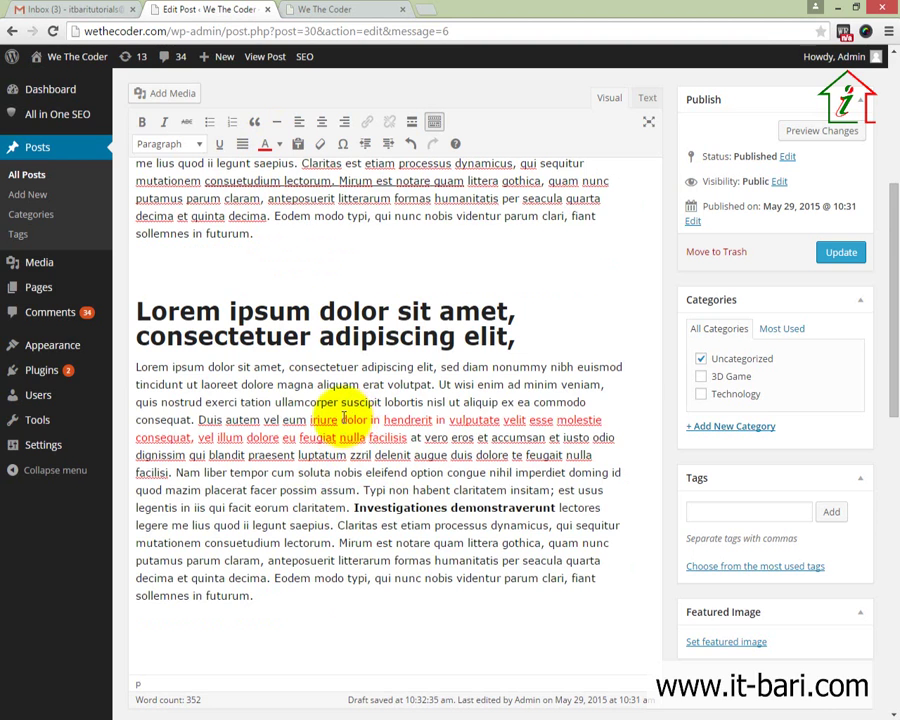
drag(344, 416, 362, 437)
click(372, 472)
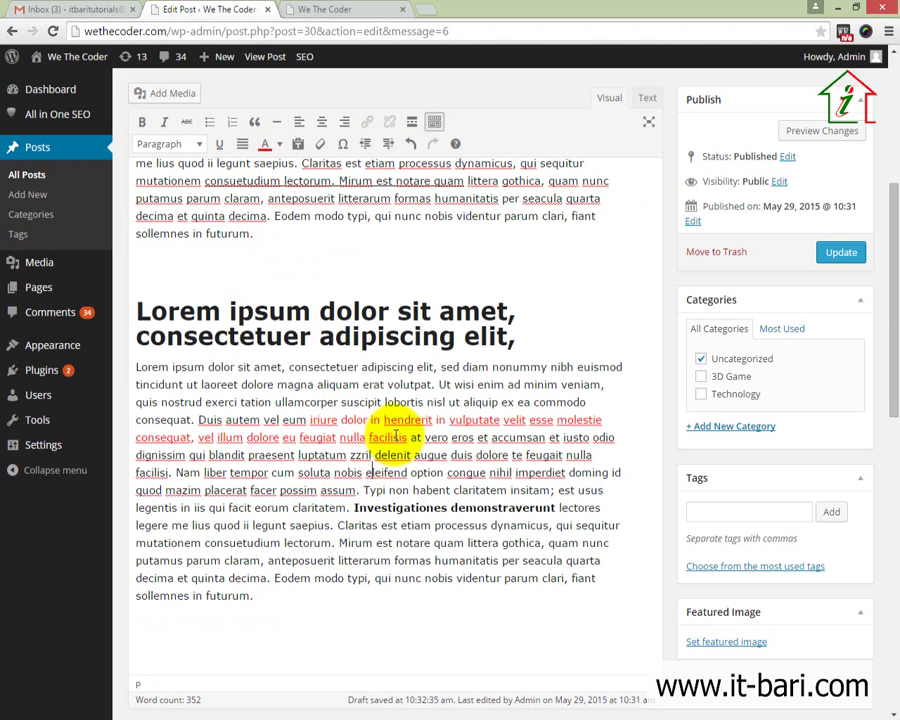
Step: Strike through "exerci tation ullamcorper suscipit lobortis" in the first paragraph and update the post
scroll(282, 436, up, 3)
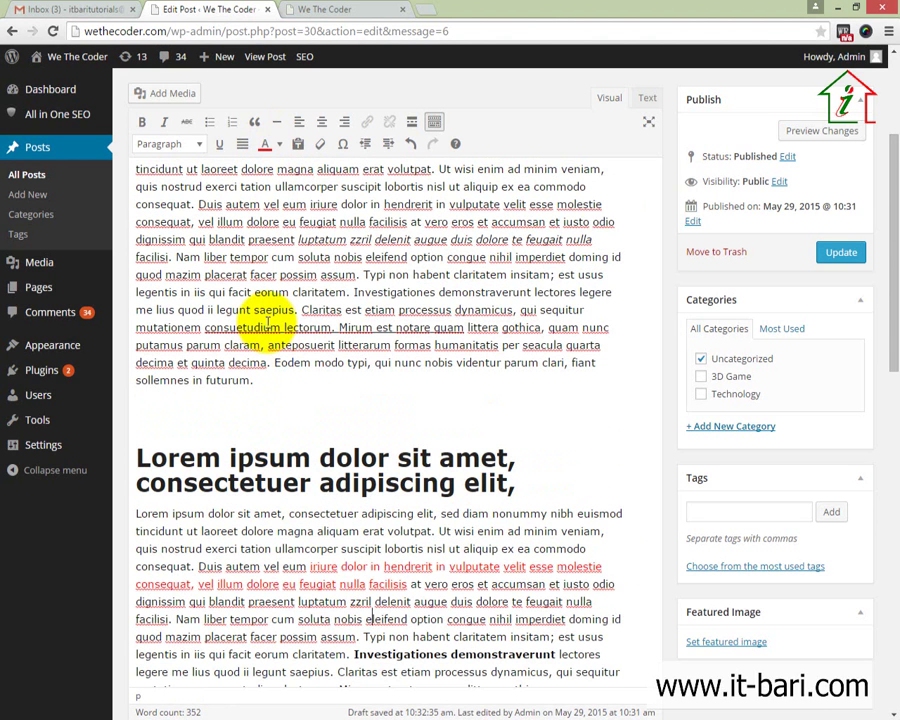
scroll(355, 374, up, 2)
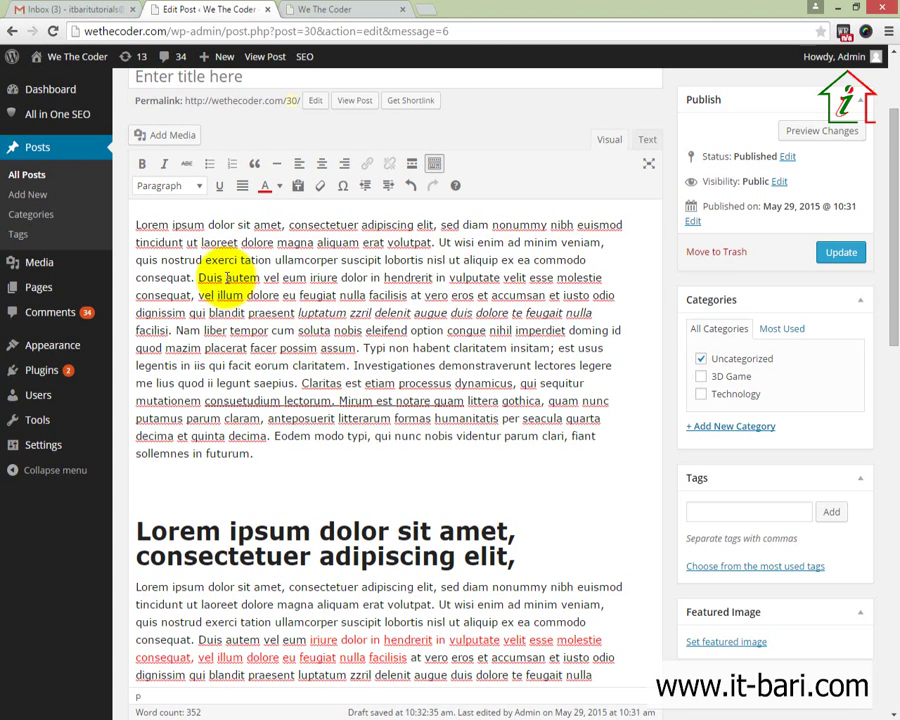
drag(207, 262, 429, 265)
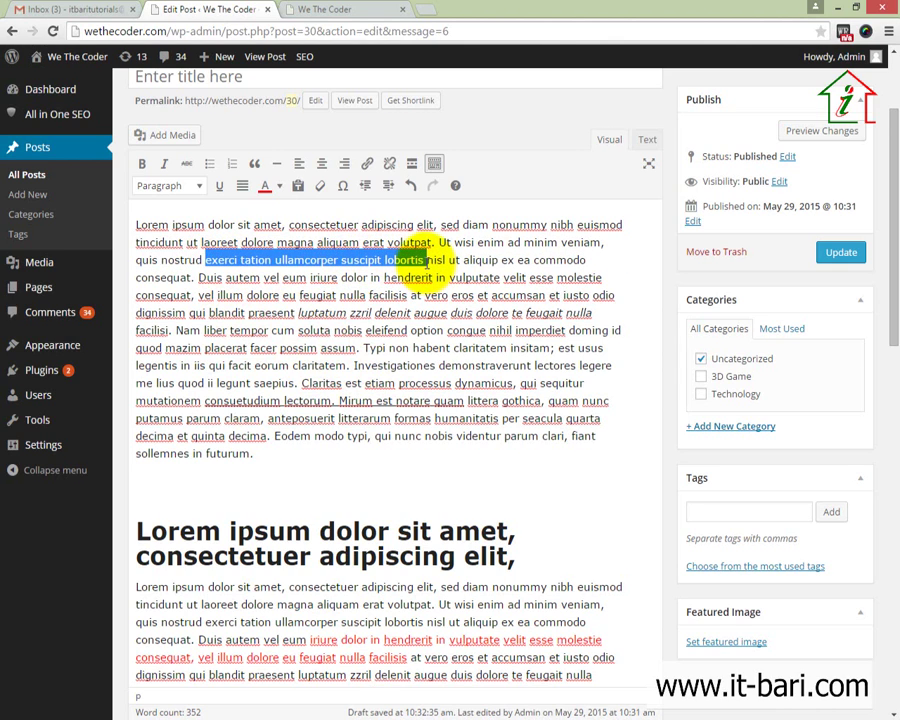
click(187, 166)
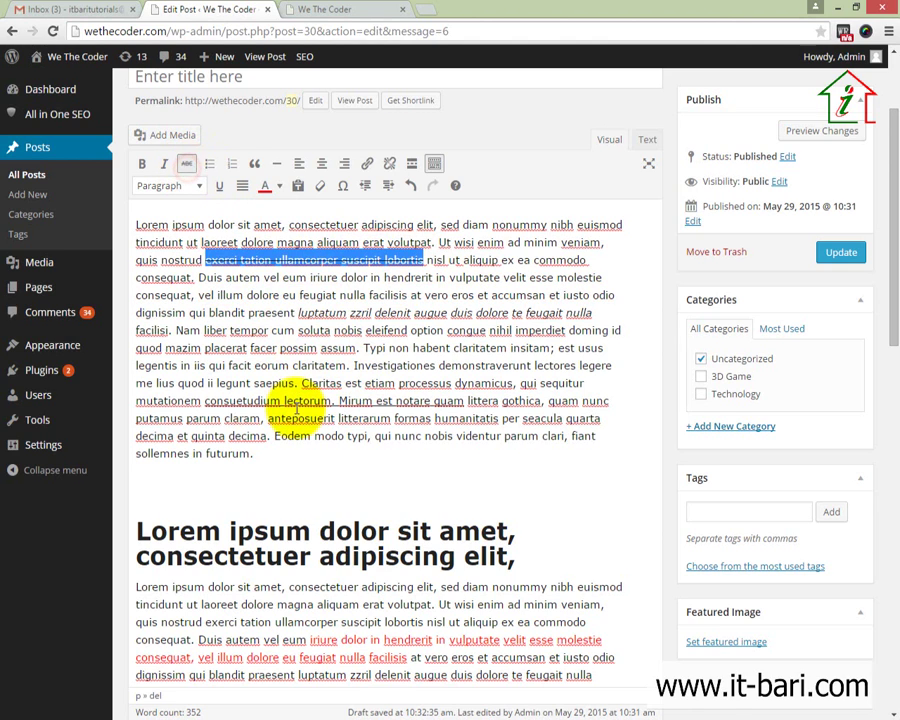
click(300, 282)
drag(268, 258, 422, 257)
click(424, 211)
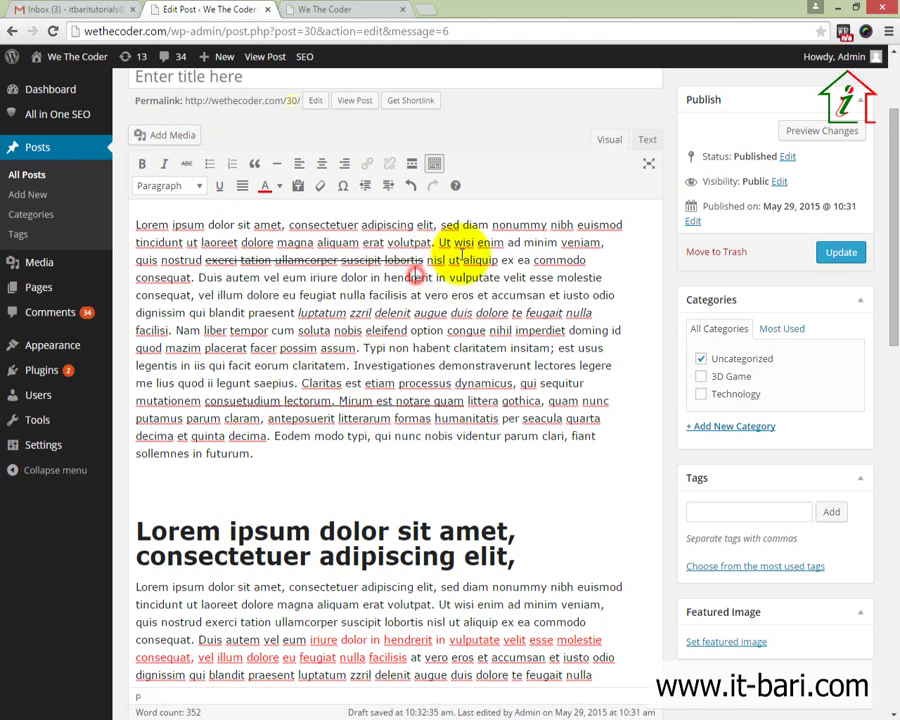
click(841, 253)
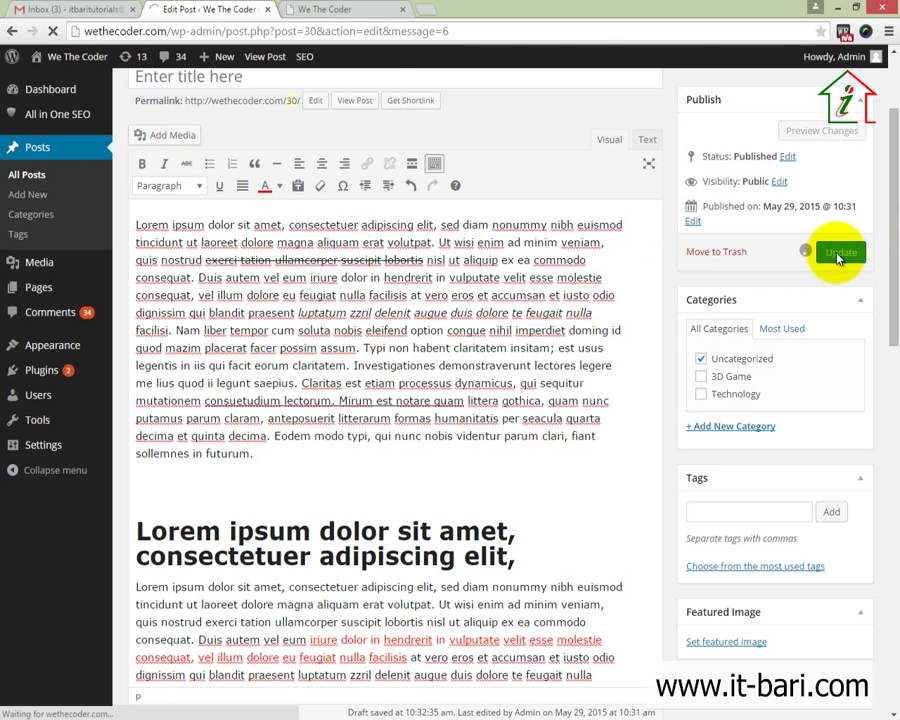
Step: Examine the underlined, italic, struck-through, bold and red text on the published post page
click(386, 11)
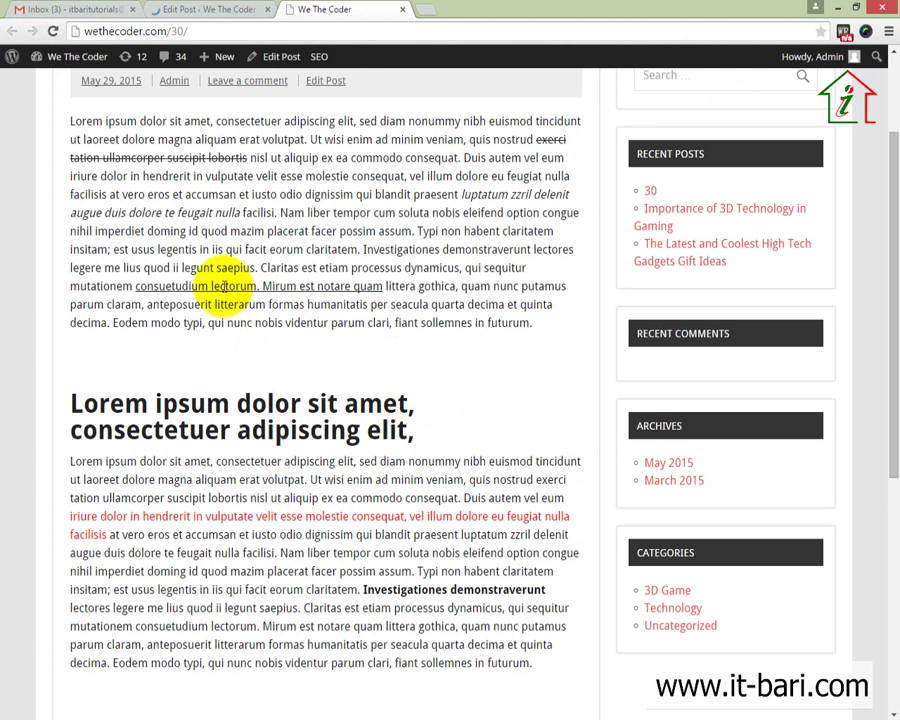
drag(188, 285, 315, 290)
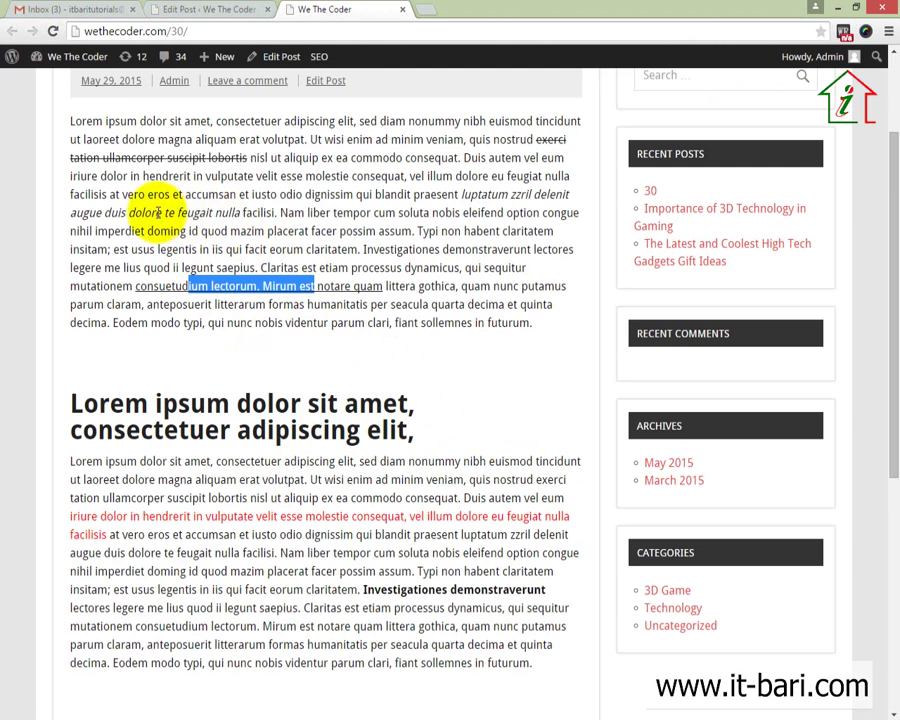
drag(109, 212, 274, 212)
drag(104, 158, 190, 158)
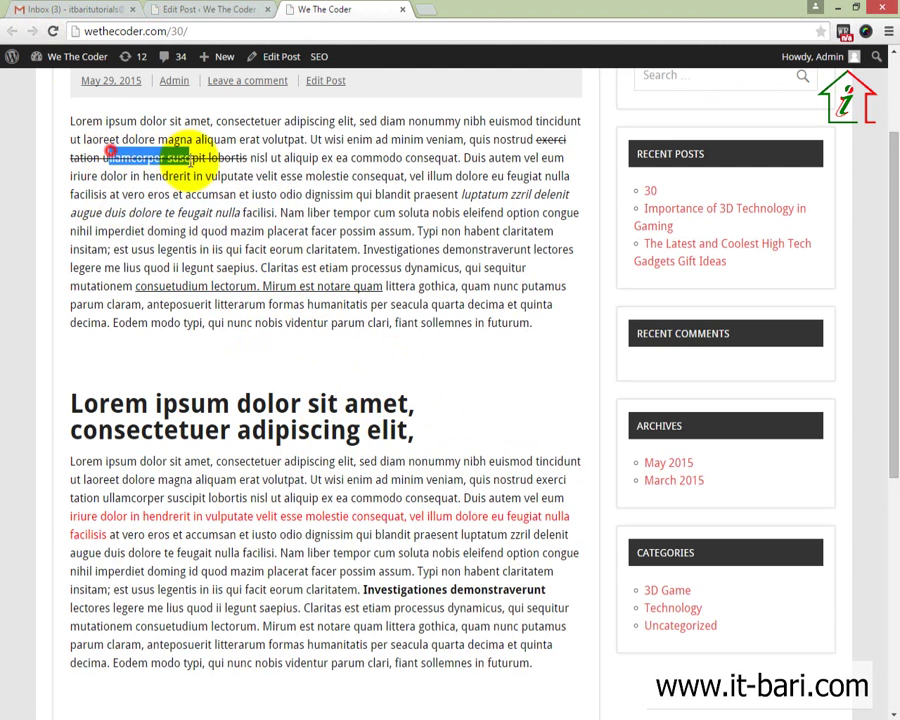
drag(392, 590, 481, 590)
click(390, 590)
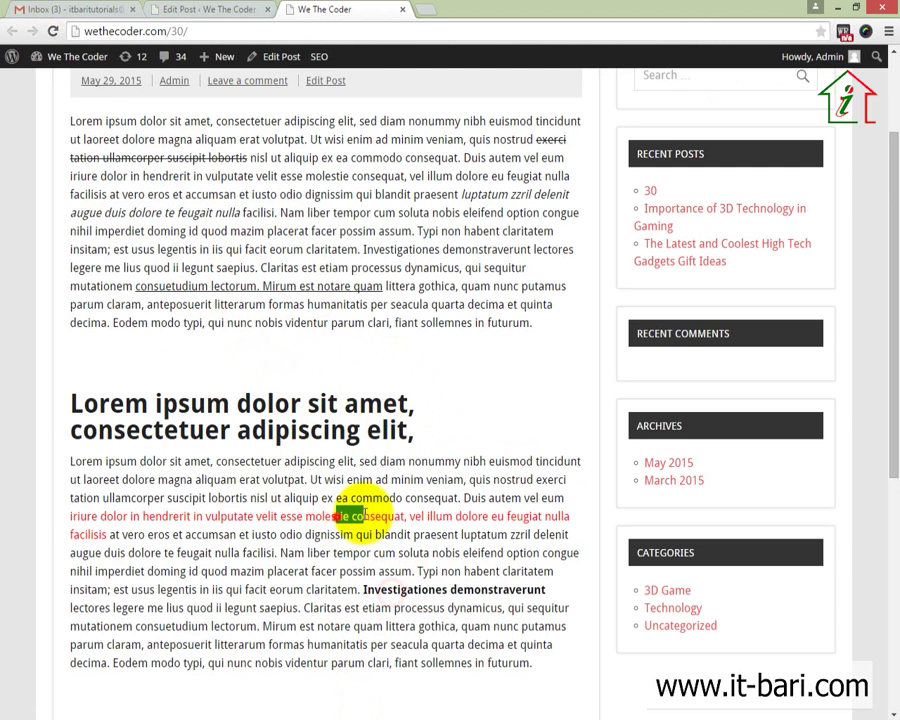
scroll(348, 578, down, 1)
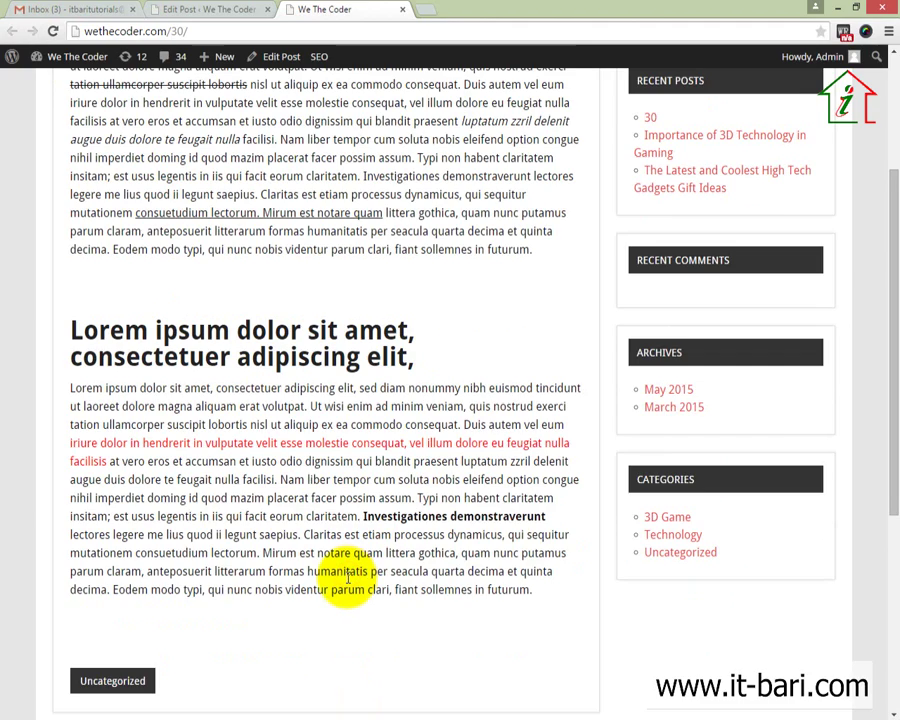
scroll(348, 578, up, 1)
click(210, 11)
scroll(400, 450, down, 2)
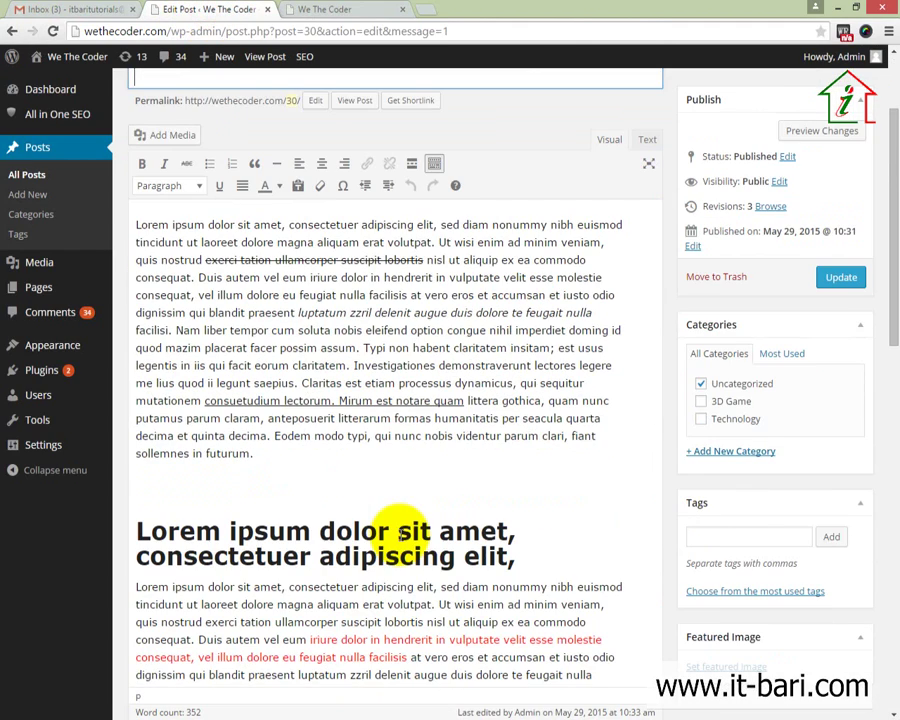
scroll(398, 310, down, 1)
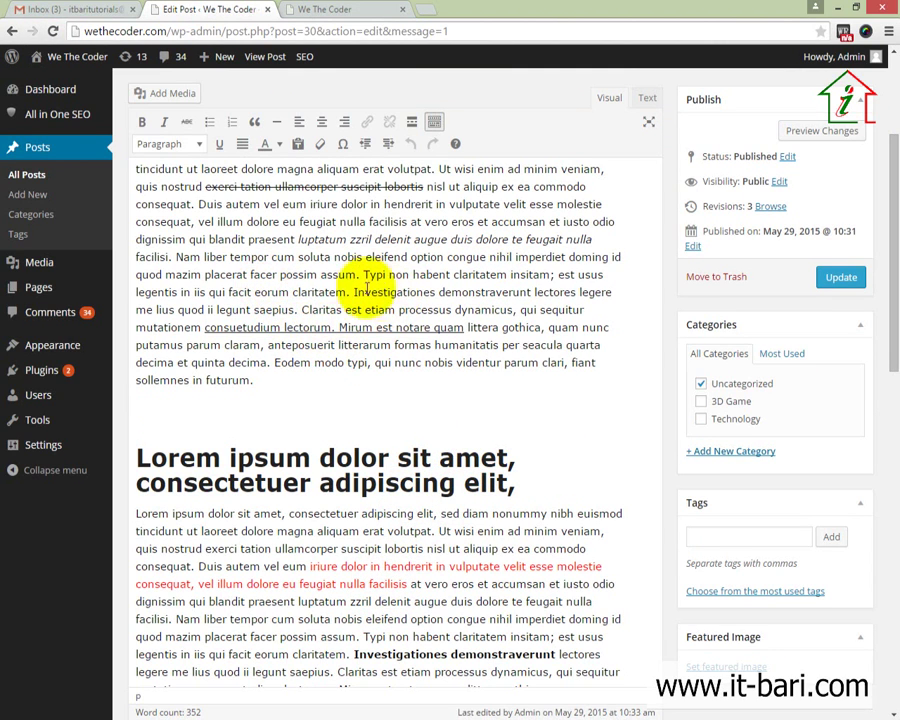
drag(354, 294, 252, 294)
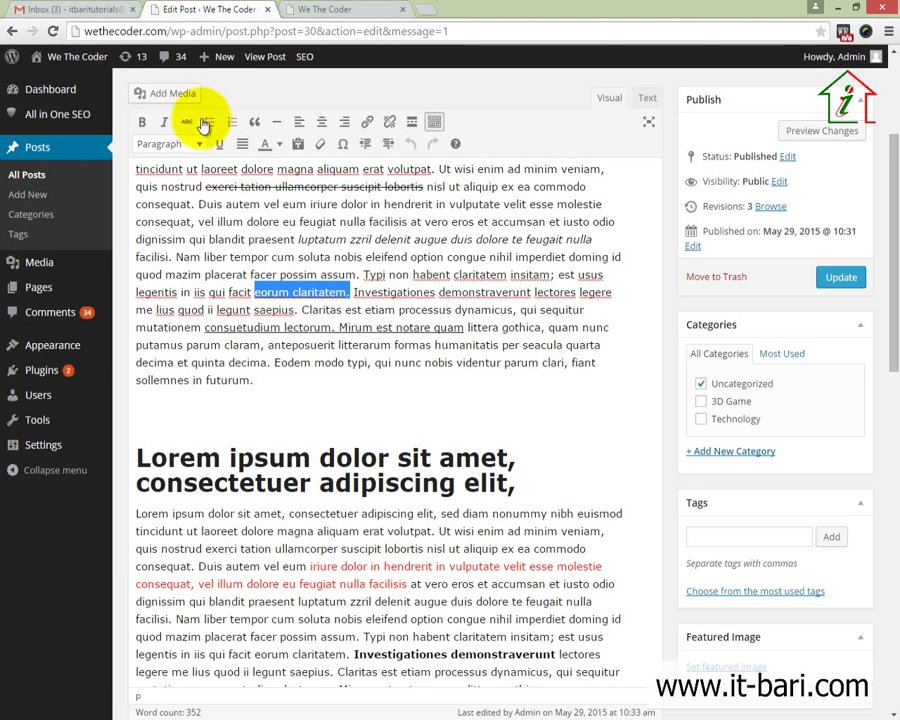
click(368, 124)
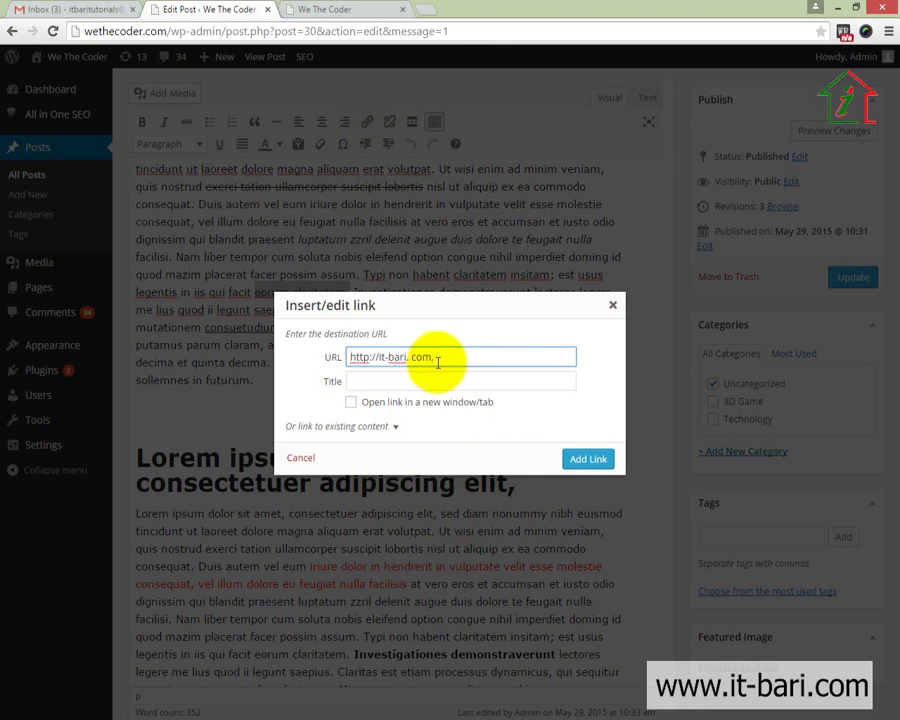
click(422, 412)
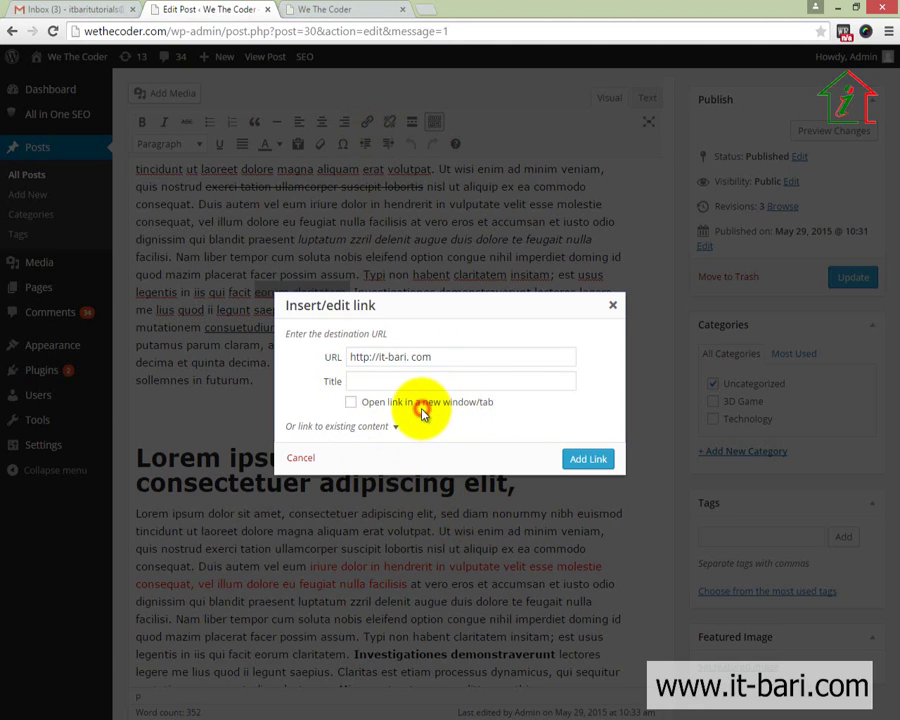
click(398, 389)
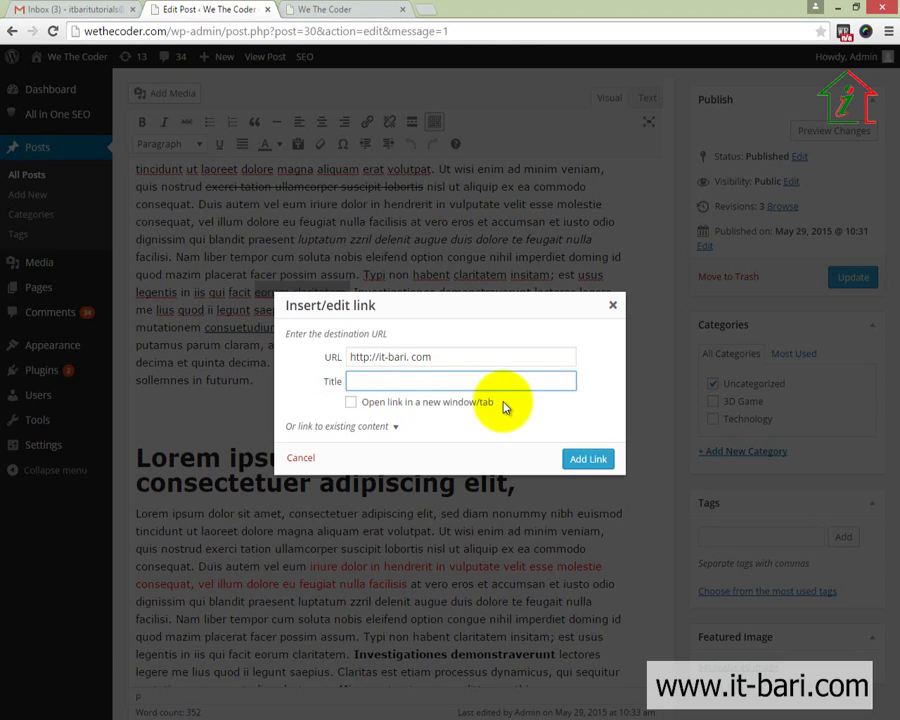
click(351, 403)
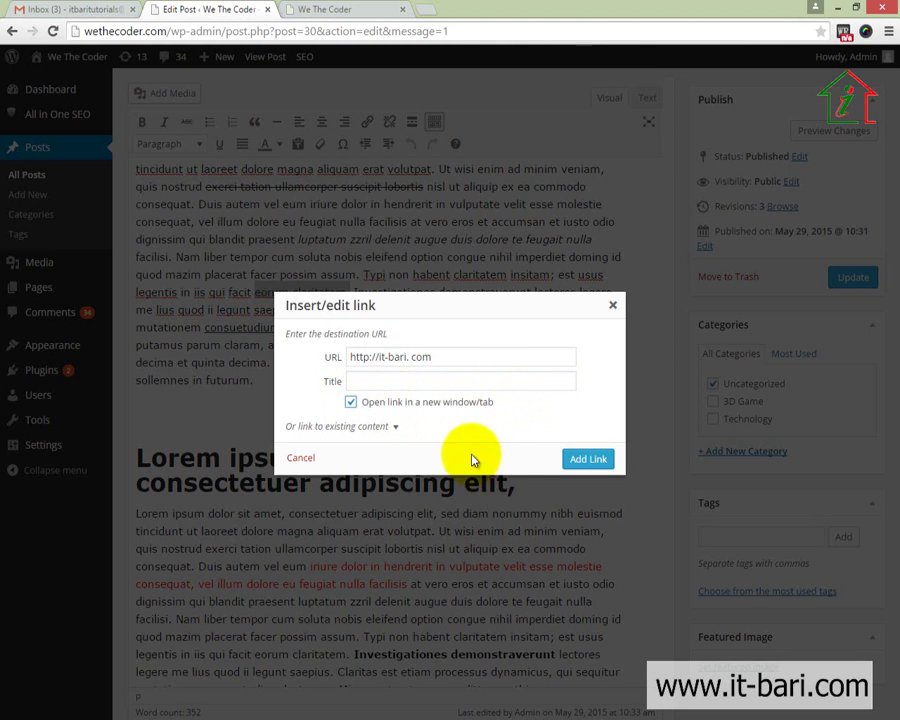
click(588, 459)
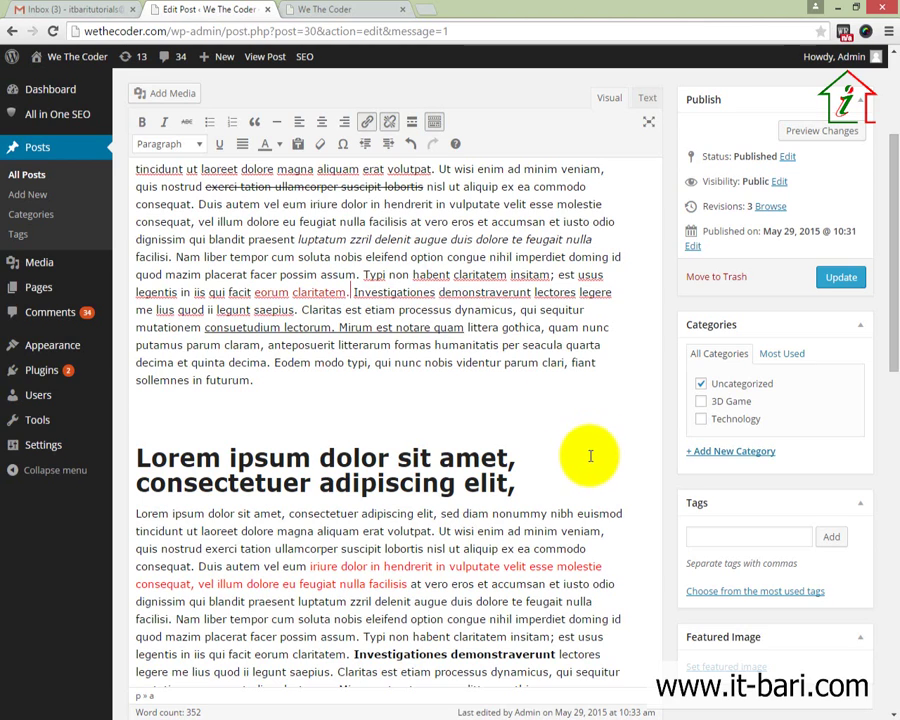
Step: Check the linked words in the first paragraph and update the post
drag(254, 292, 298, 310)
click(358, 363)
click(318, 294)
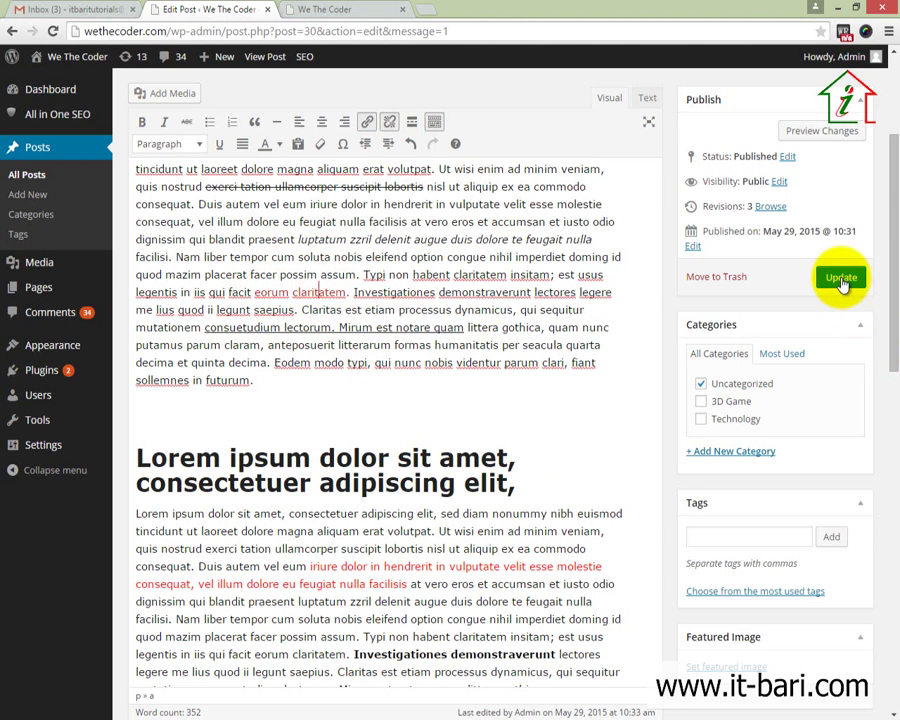
click(842, 283)
Step: Reload the published post page, open the "eorum claritatem." link and check the address it leads to
click(315, 10)
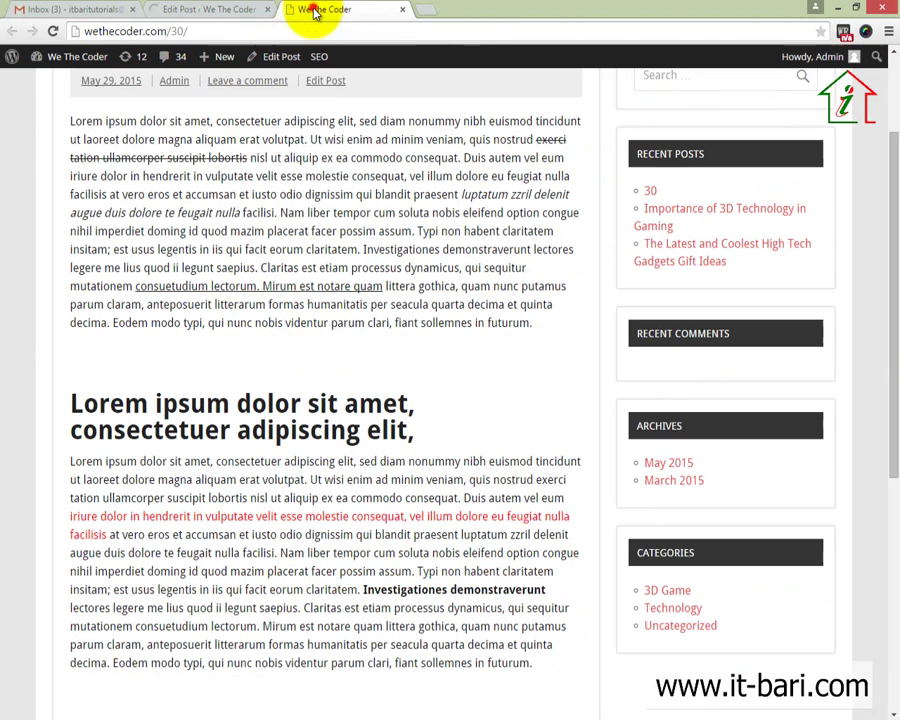
click(54, 32)
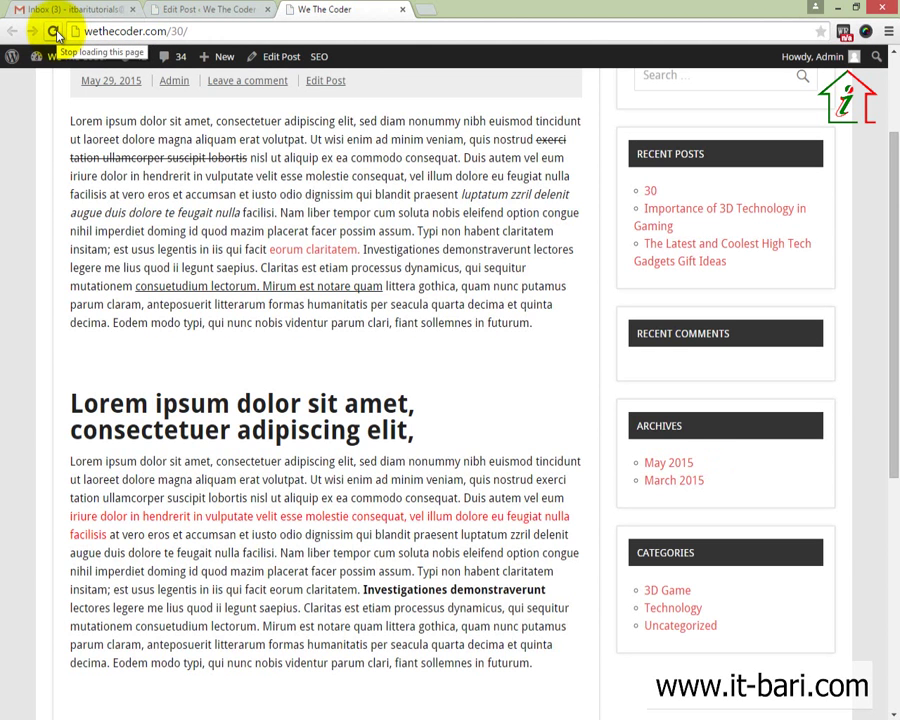
click(309, 250)
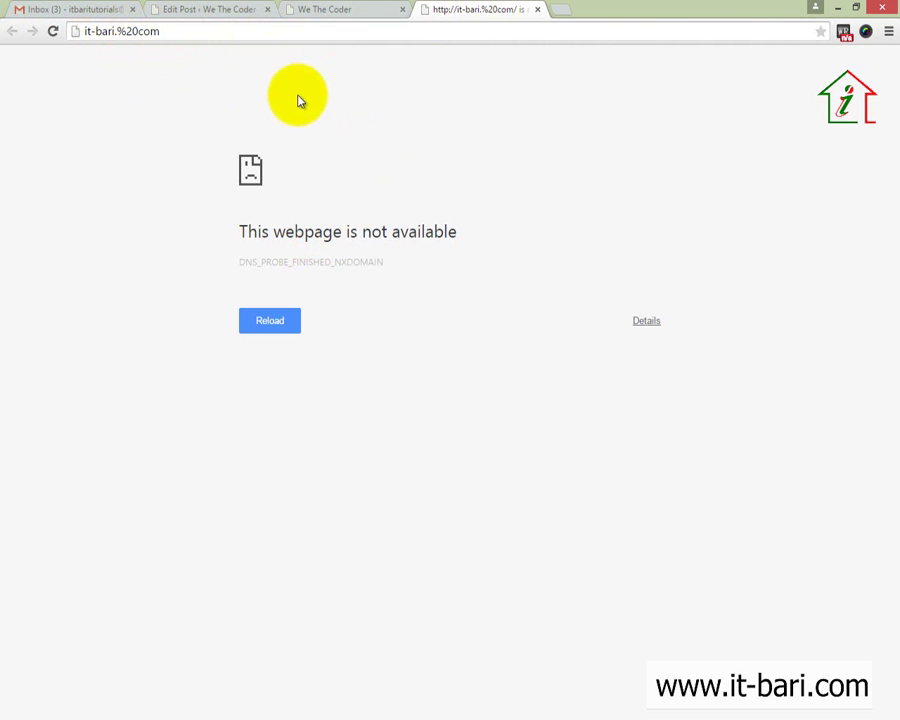
drag(117, 31, 131, 35)
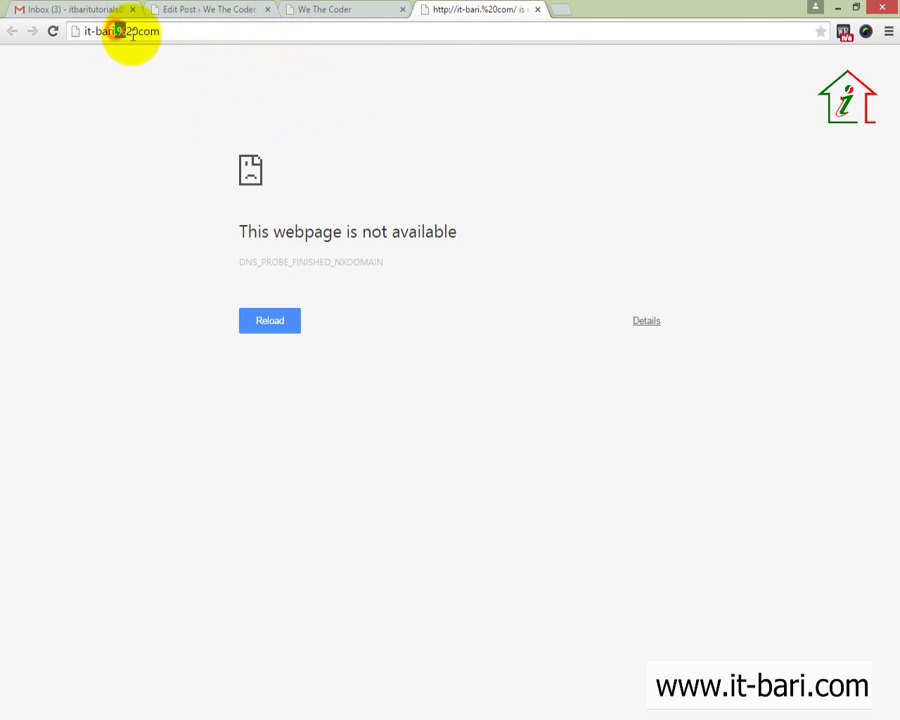
Step: Back in the post editor, remove the stray "%20" from the URL of the "eorum claritatem." link
click(211, 8)
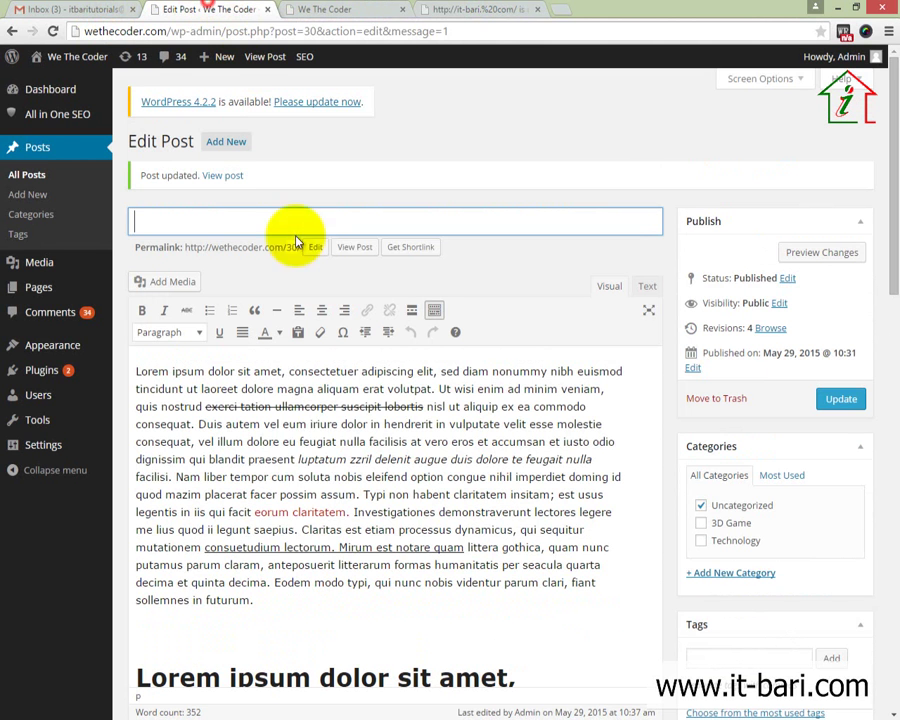
drag(348, 513, 257, 505)
click(367, 310)
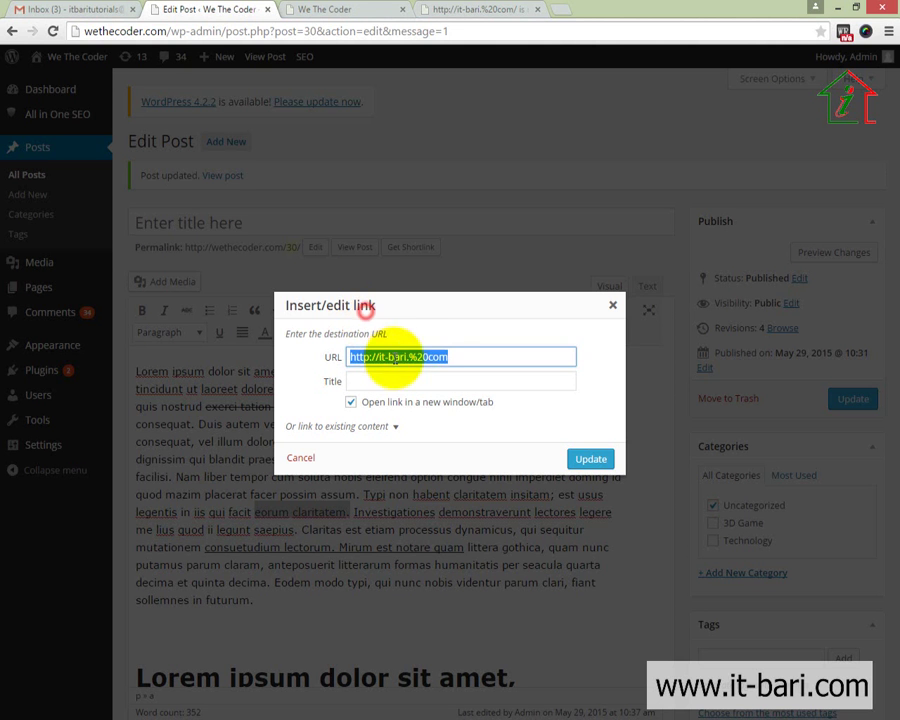
key(End)
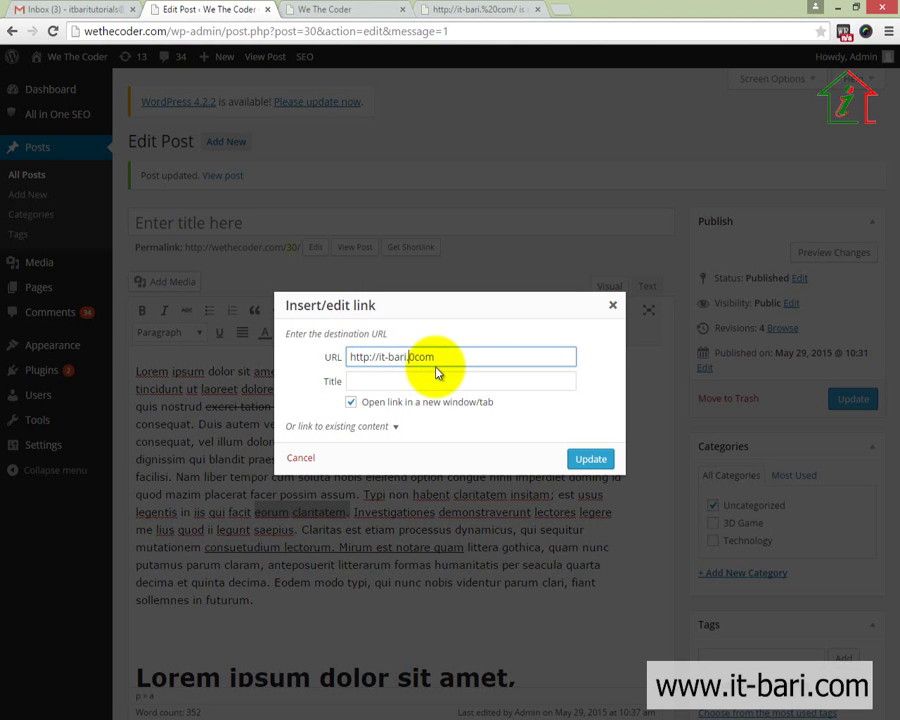
click(588, 459)
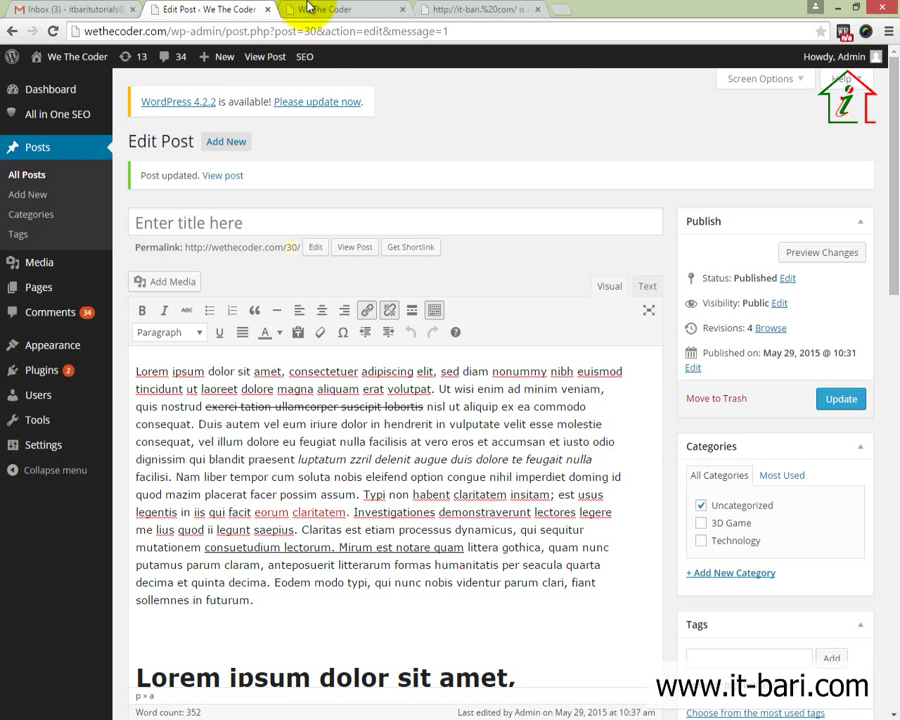
Step: Update the post with the corrected link and reload the published post page
click(327, 9)
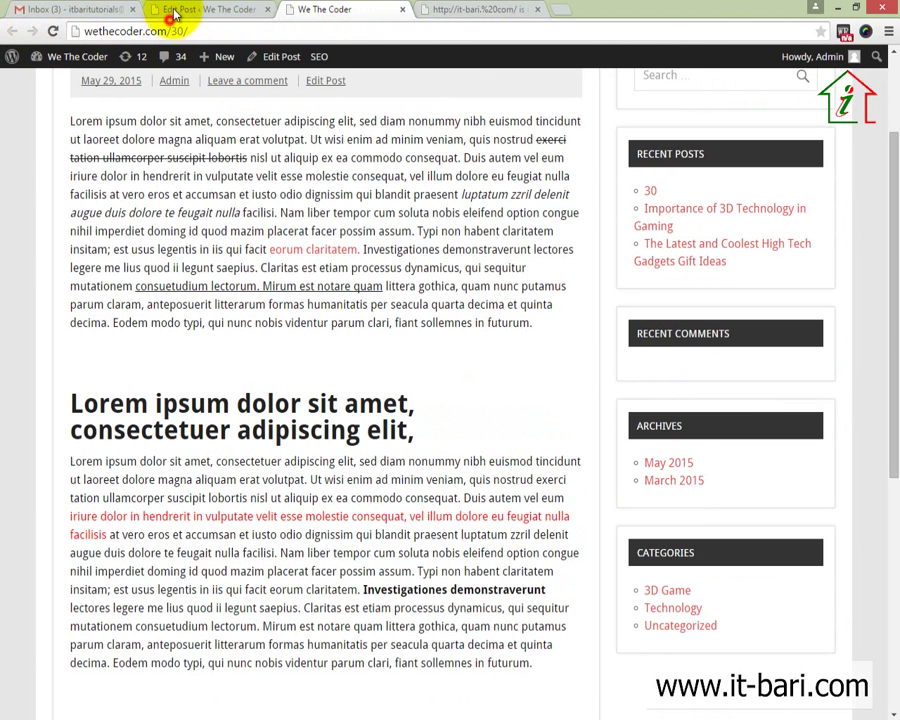
click(206, 10)
click(843, 398)
key(ctrl+Tab)
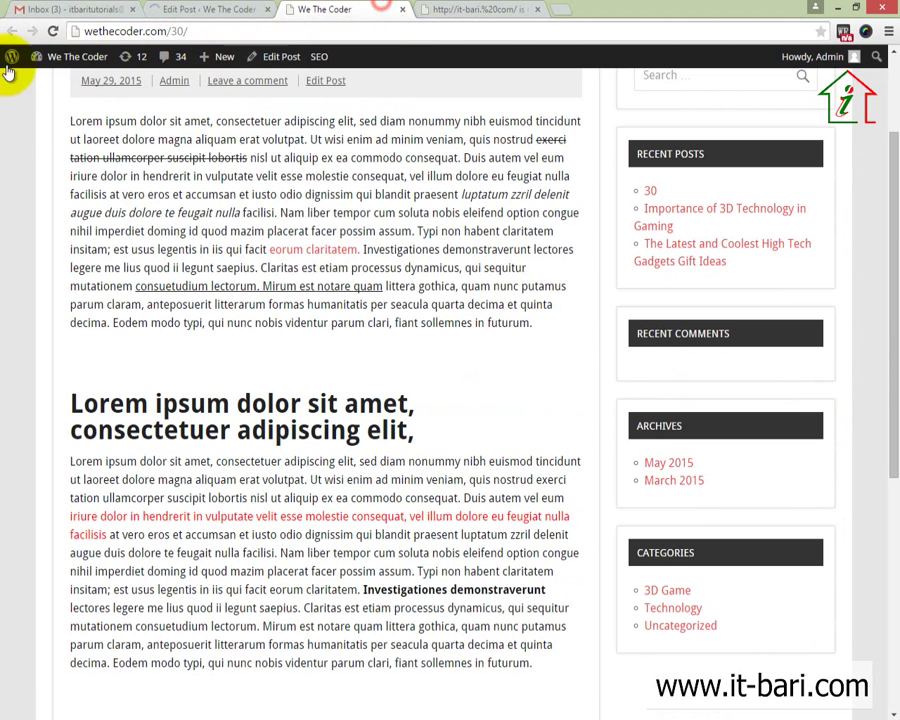
click(53, 31)
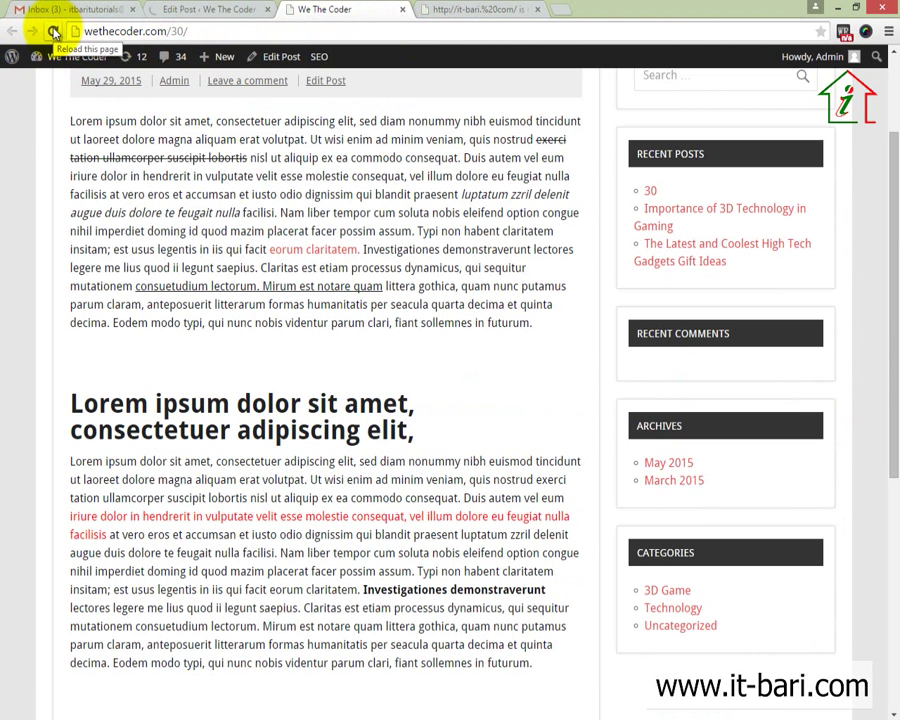
Step: Open the "eorum claritatem." link on the published post page to check that it leads to it-bari.com
click(537, 9)
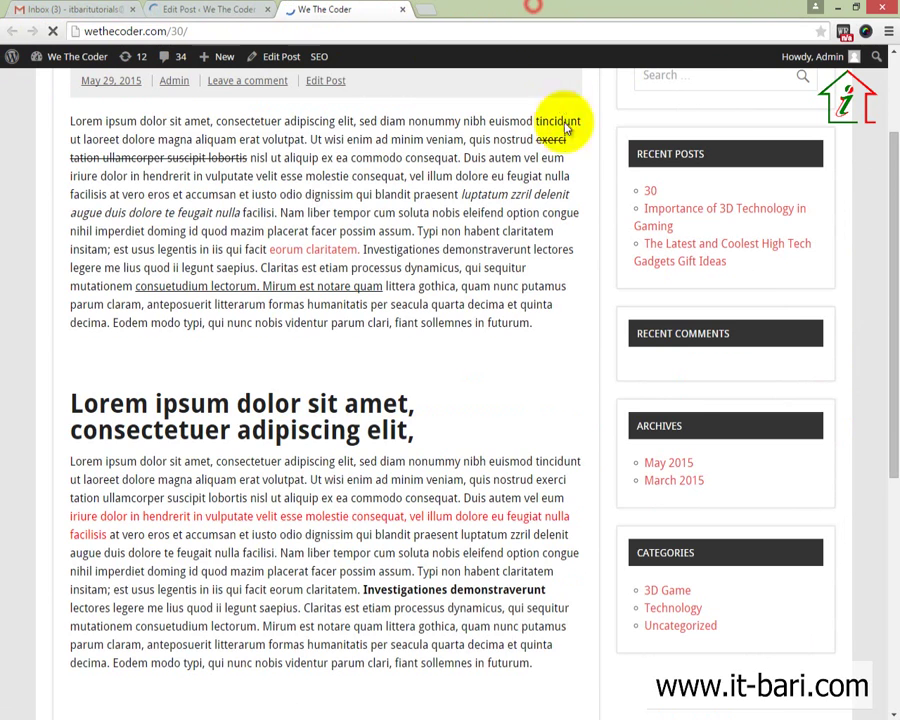
click(314, 250)
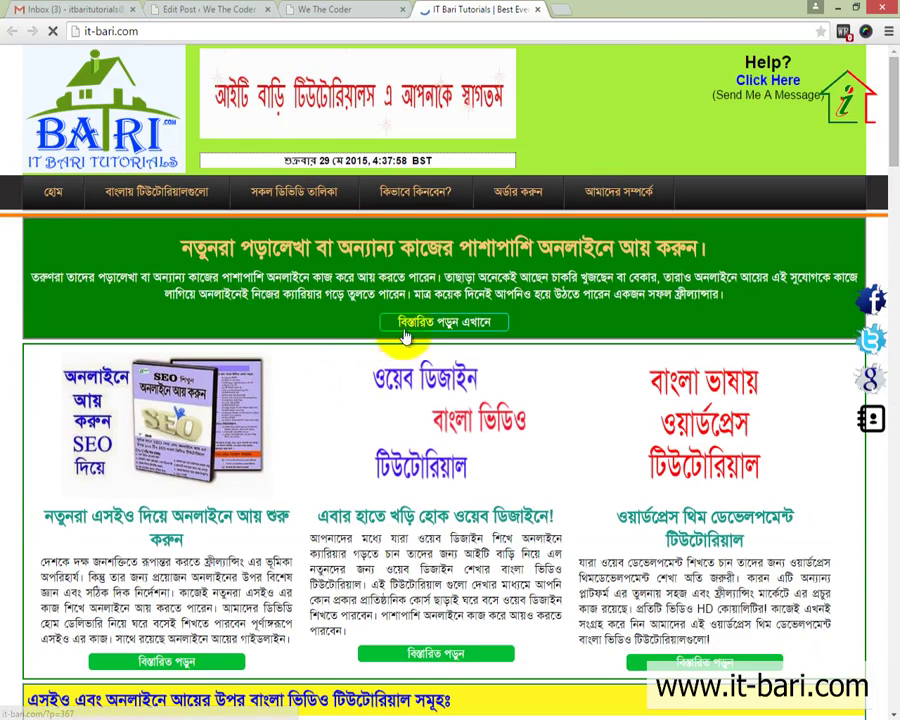
click(537, 9)
Step: Back in the post editor, add an empty line between the end of the first paragraph and the heading below it
click(207, 9)
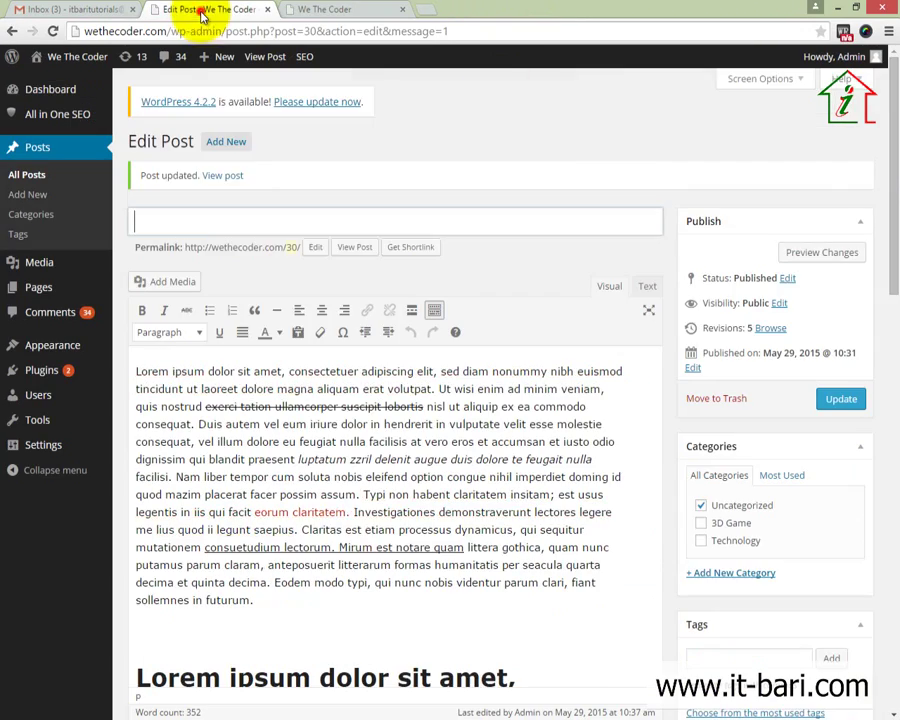
scroll(330, 512, down, 6)
click(238, 501)
scroll(330, 485, up, 4)
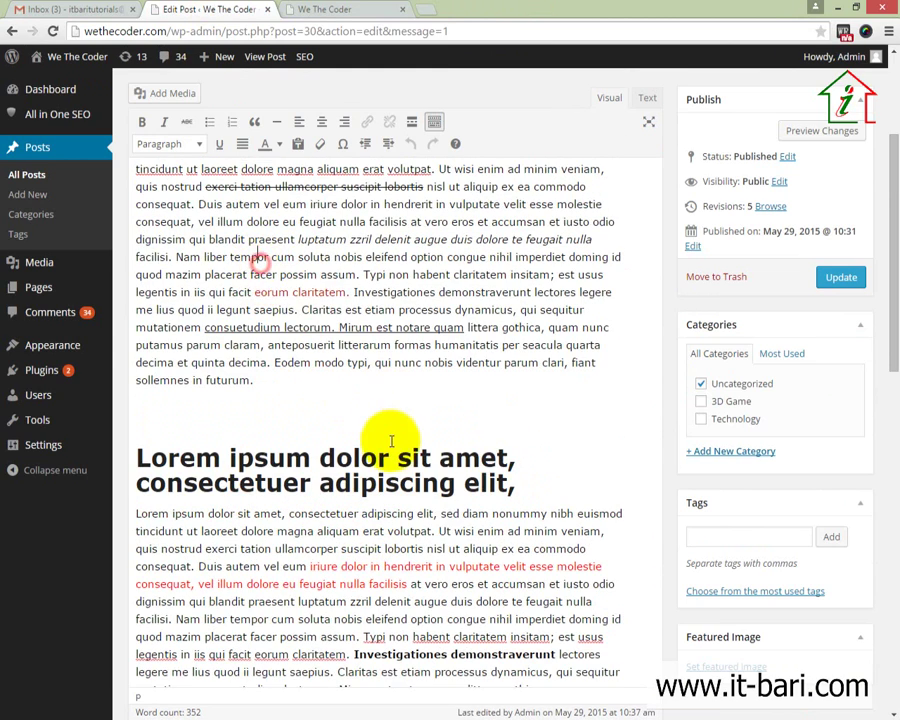
scroll(373, 440, up, 2)
click(173, 490)
click(160, 478)
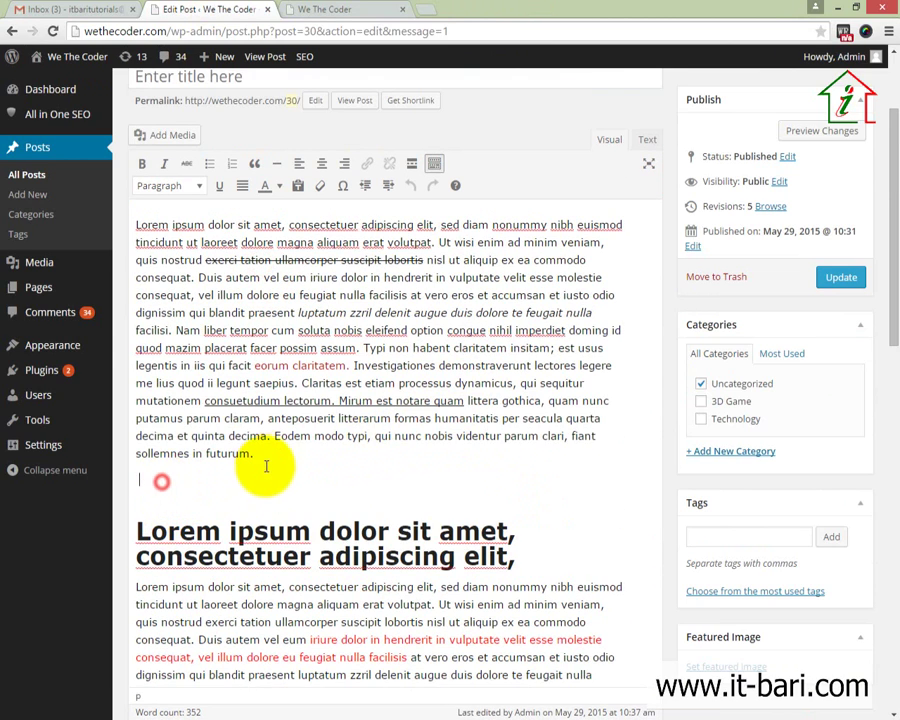
click(262, 455)
scroll(275, 458, down, 1)
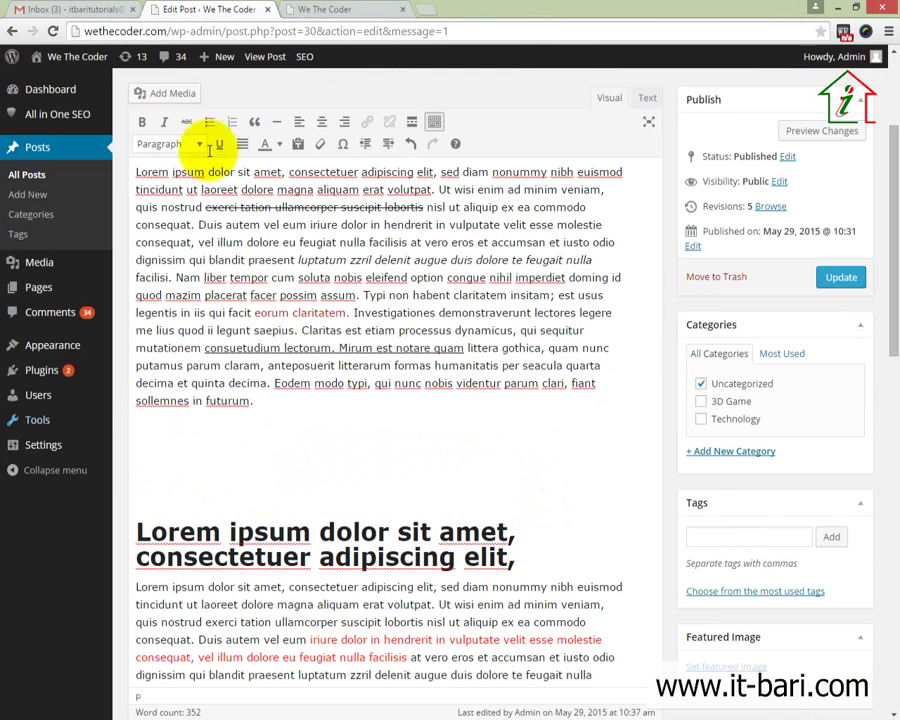
Step: Open the Insert Media dialog for the post and view its Insert from URL form, ending on file upload
click(157, 98)
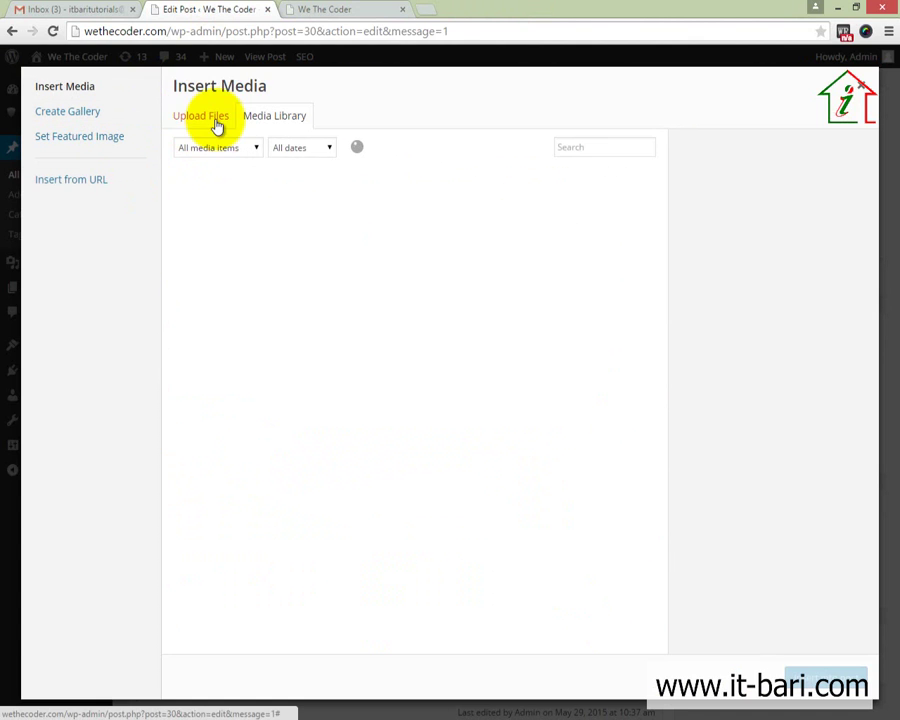
click(190, 117)
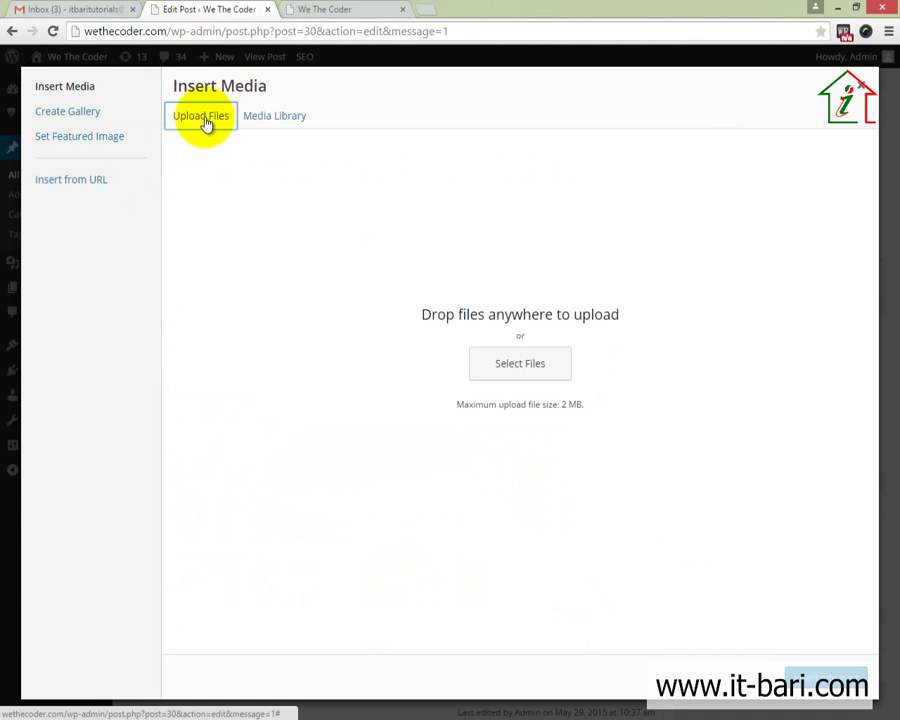
click(55, 187)
click(262, 135)
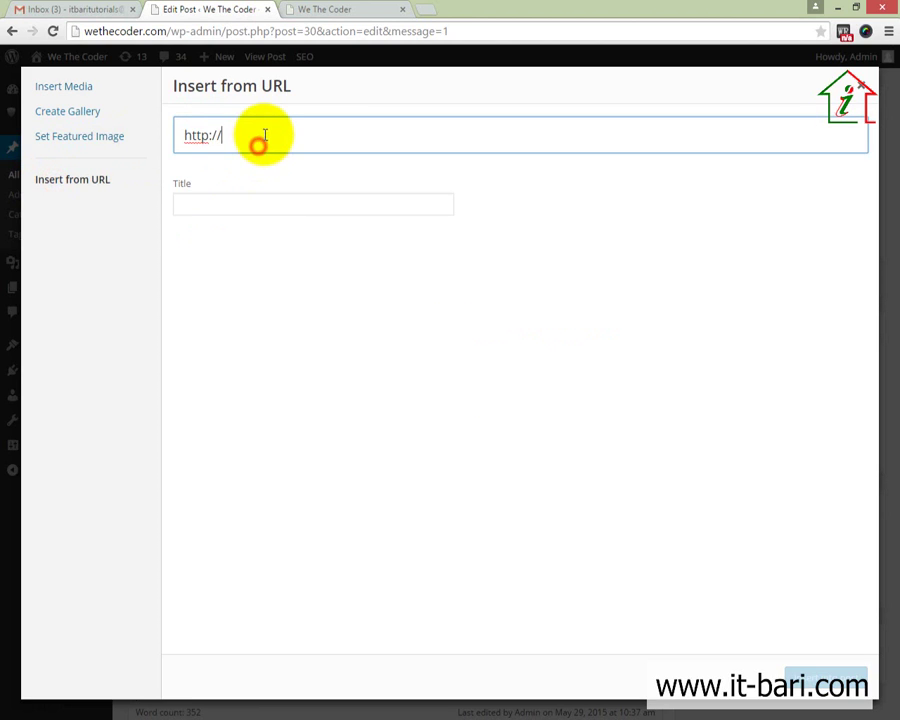
drag(212, 135, 186, 136)
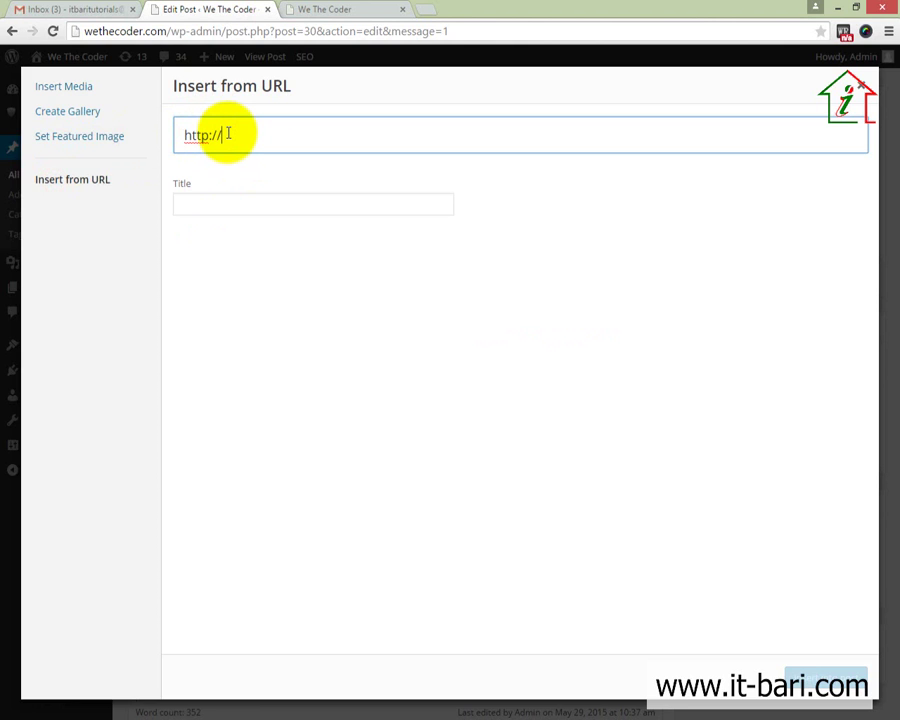
click(42, 89)
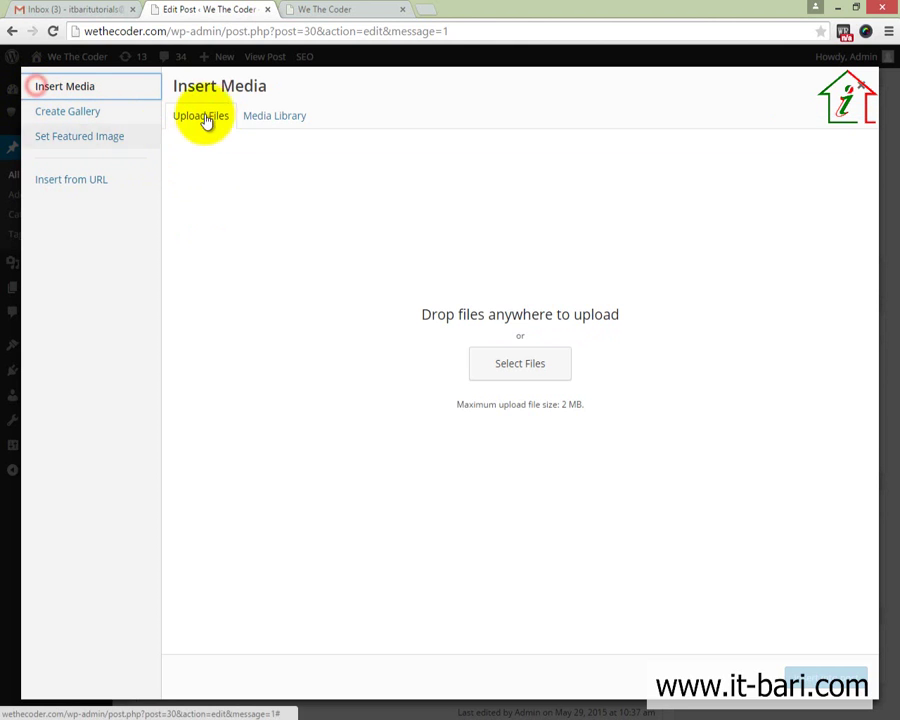
Step: Upload the image our-pride.jpg from the Downloads folder to the media library
click(513, 372)
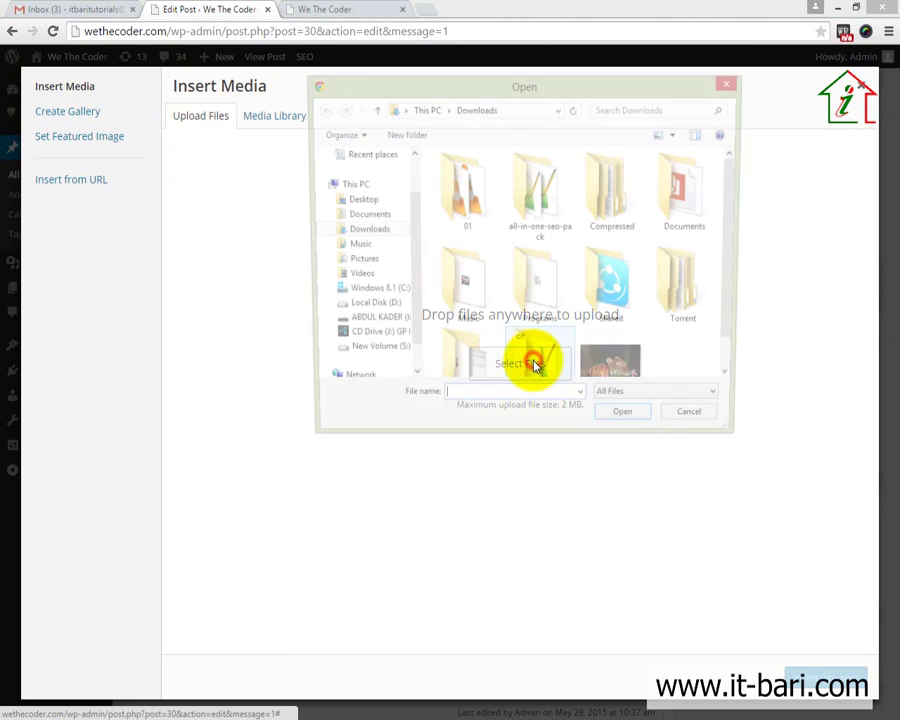
click(585, 367)
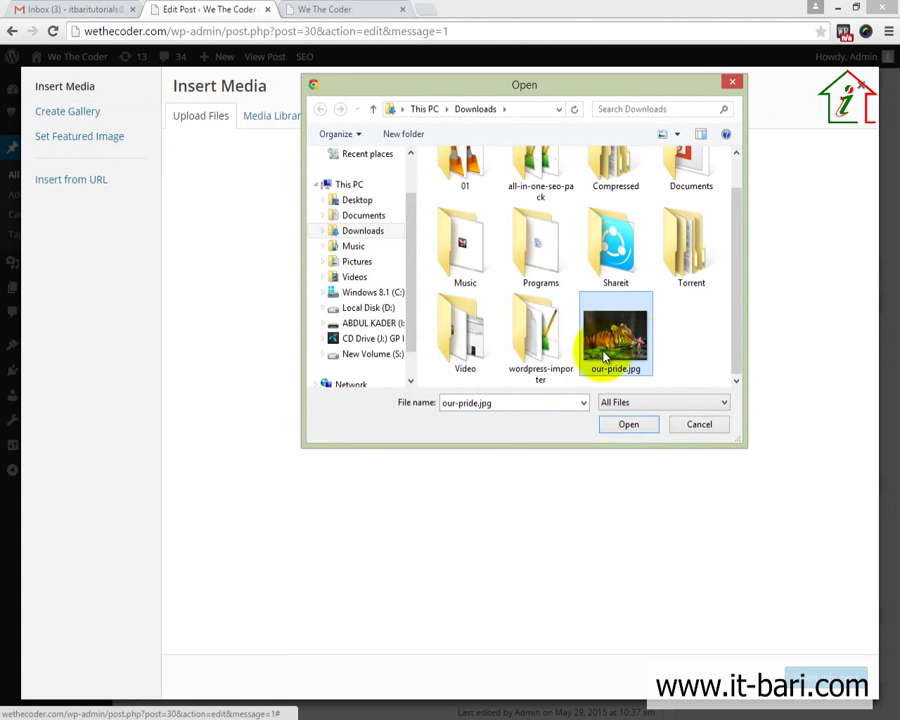
click(624, 424)
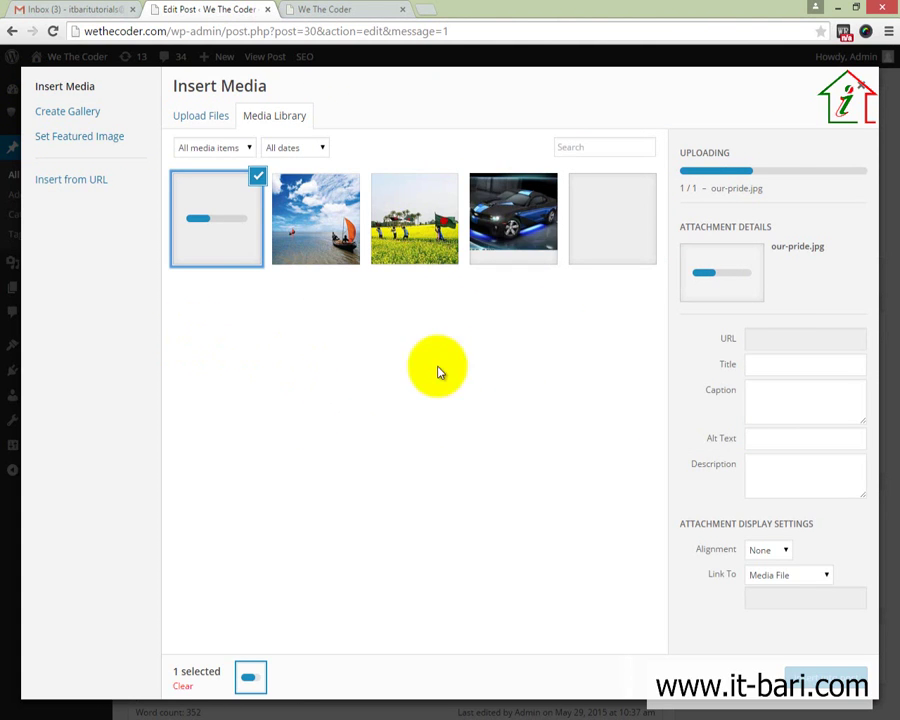
Step: Examine the URL field in the uploaded image's attachment details, staying on the page
click(773, 338)
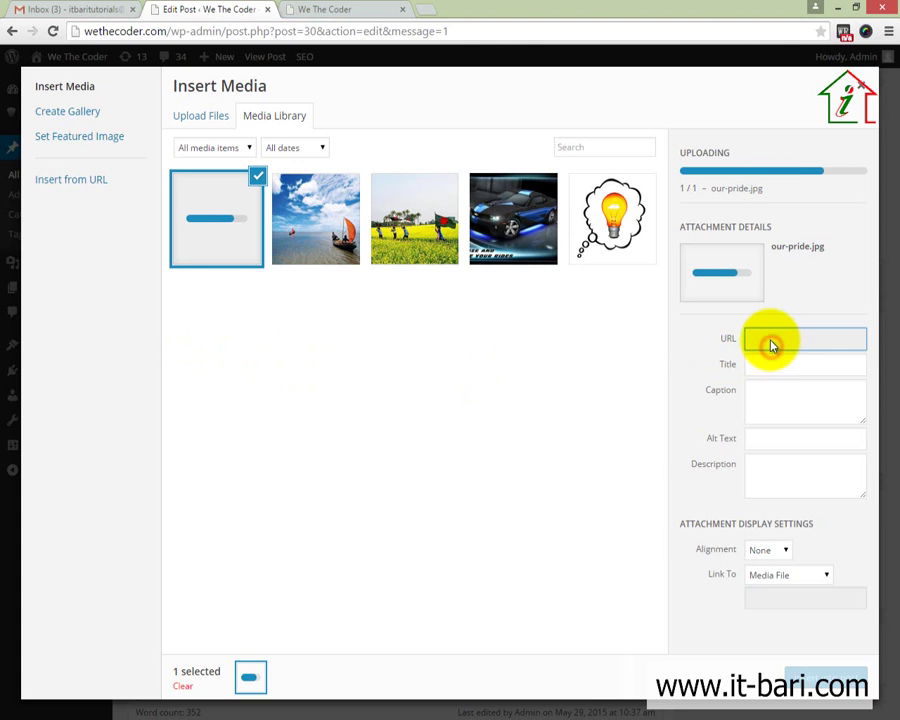
click(768, 340)
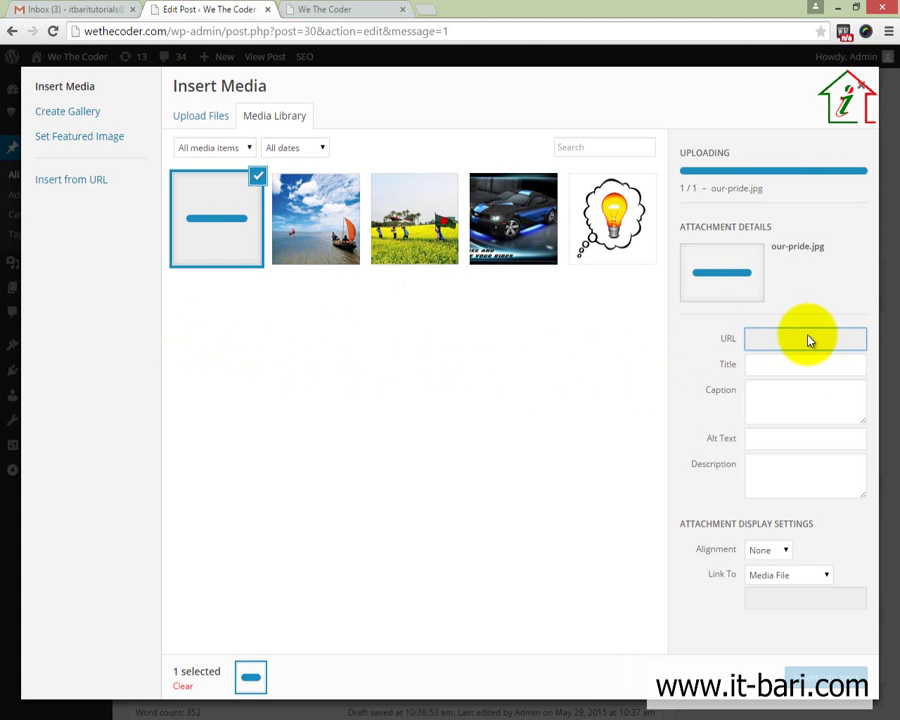
click(769, 369)
click(781, 332)
click(800, 286)
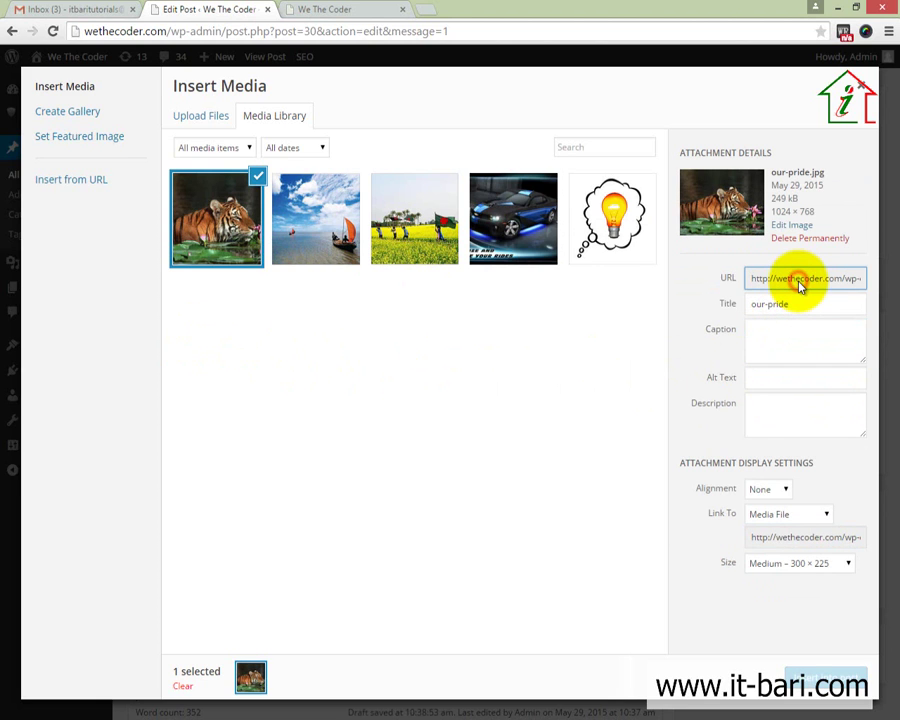
double_click(799, 282)
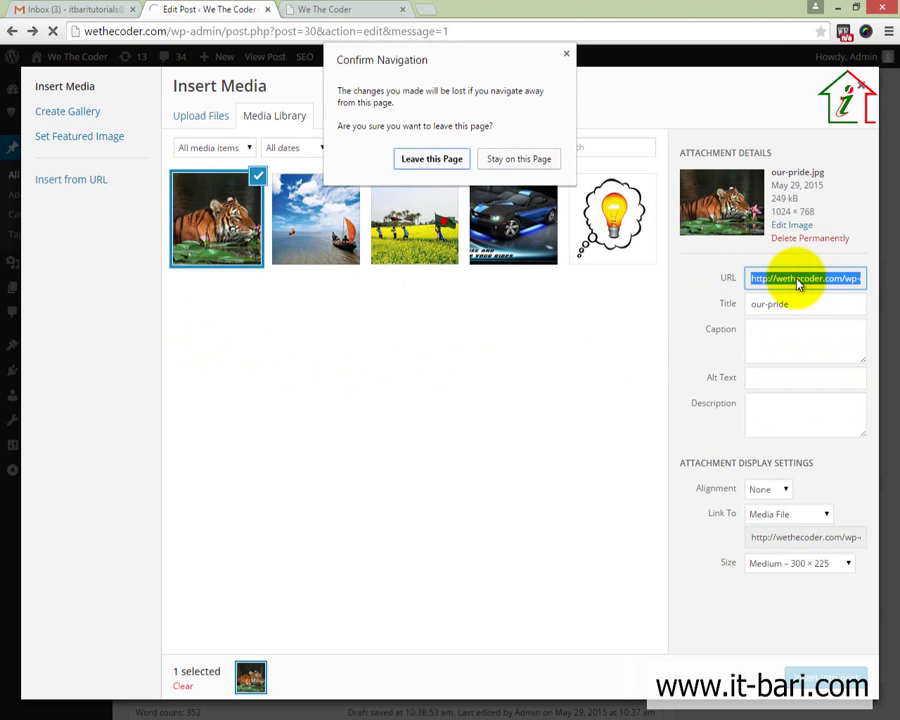
click(566, 53)
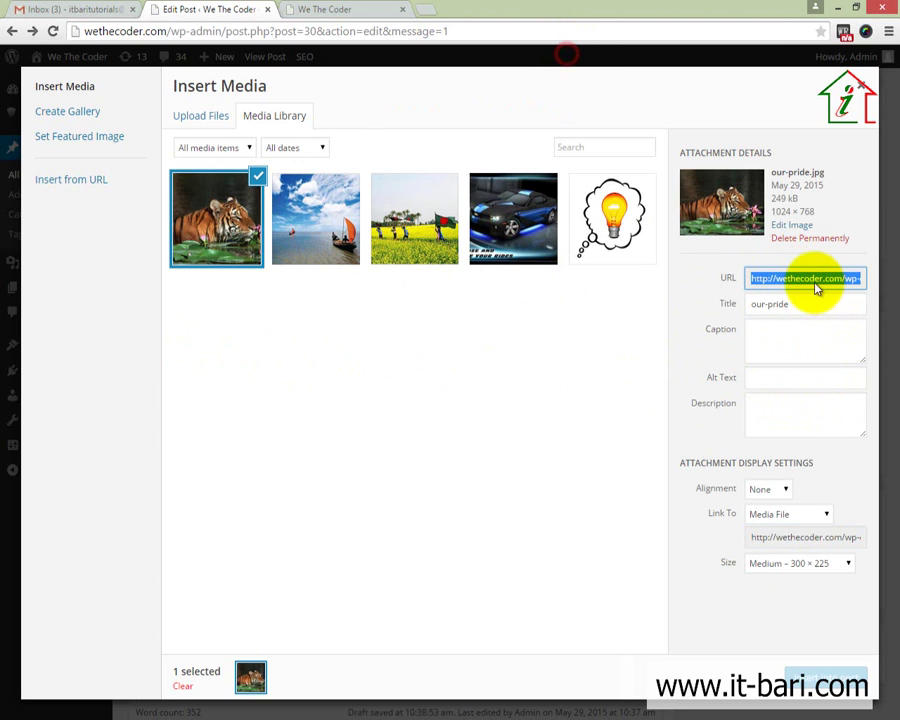
Step: Look over the title, caption, alt text, description and link address fields of the uploaded image
click(801, 302)
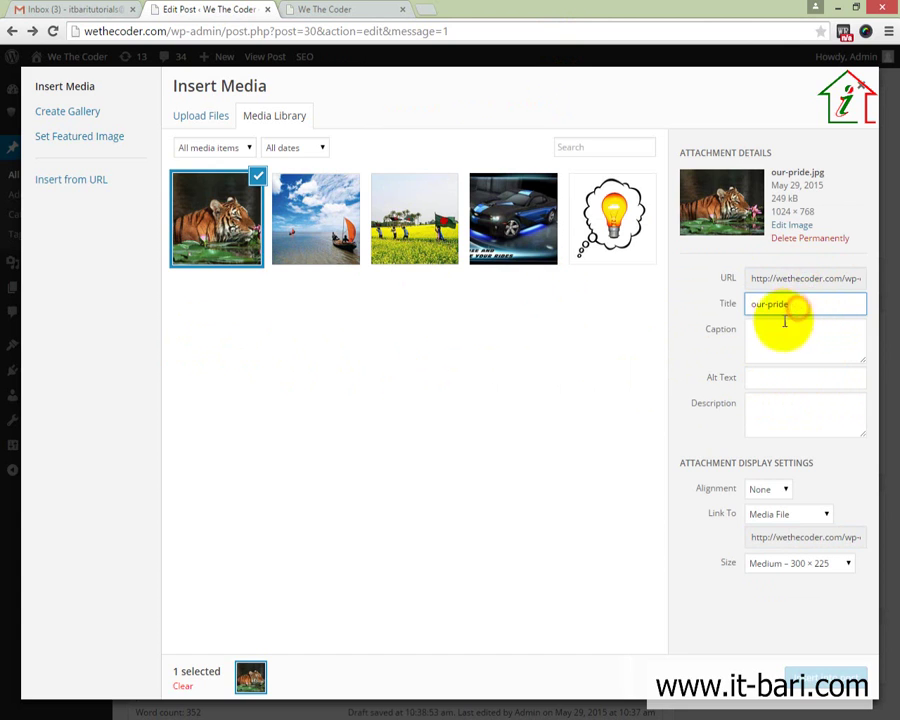
click(759, 426)
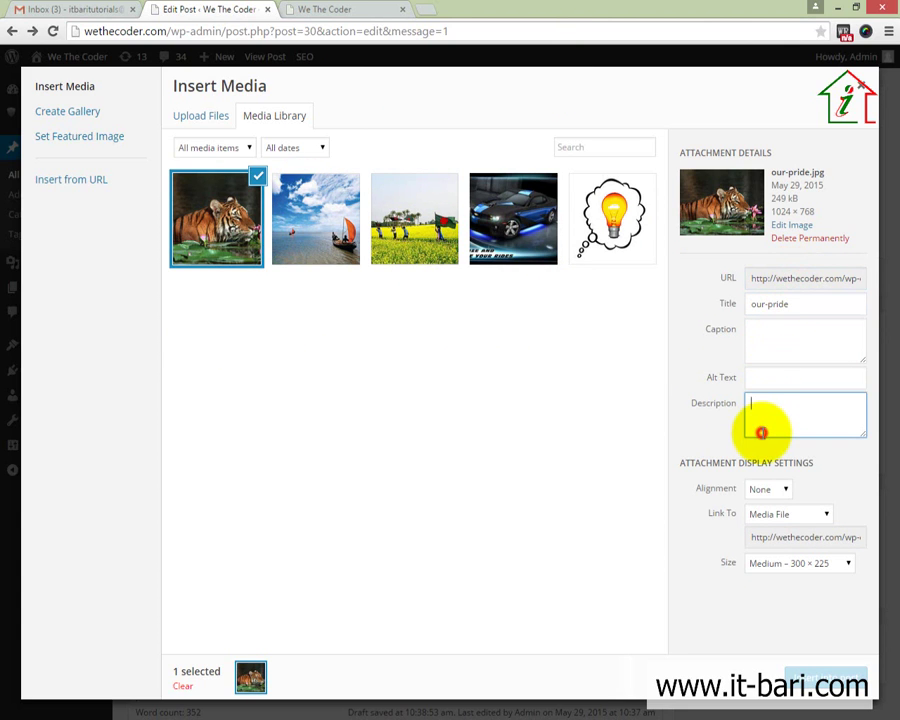
click(784, 540)
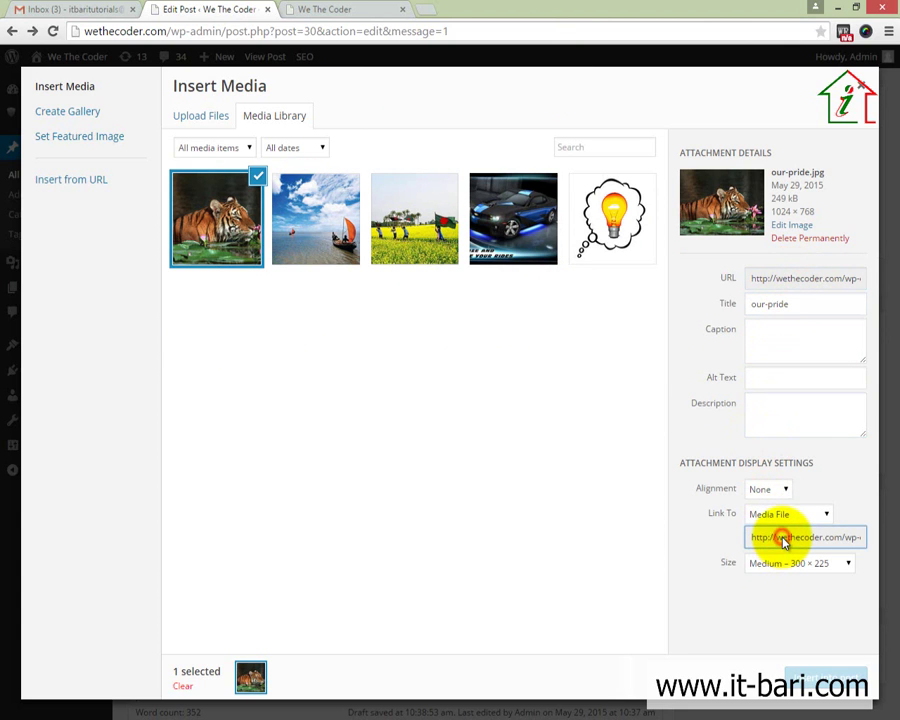
triple_click(784, 543)
key(Return)
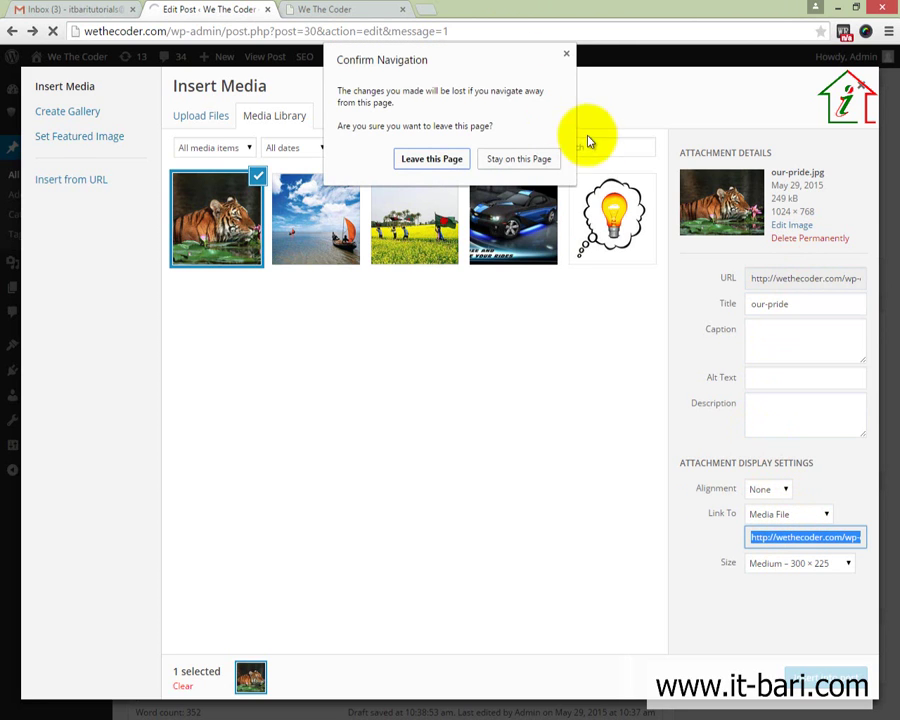
click(566, 54)
click(764, 334)
click(774, 303)
click(775, 380)
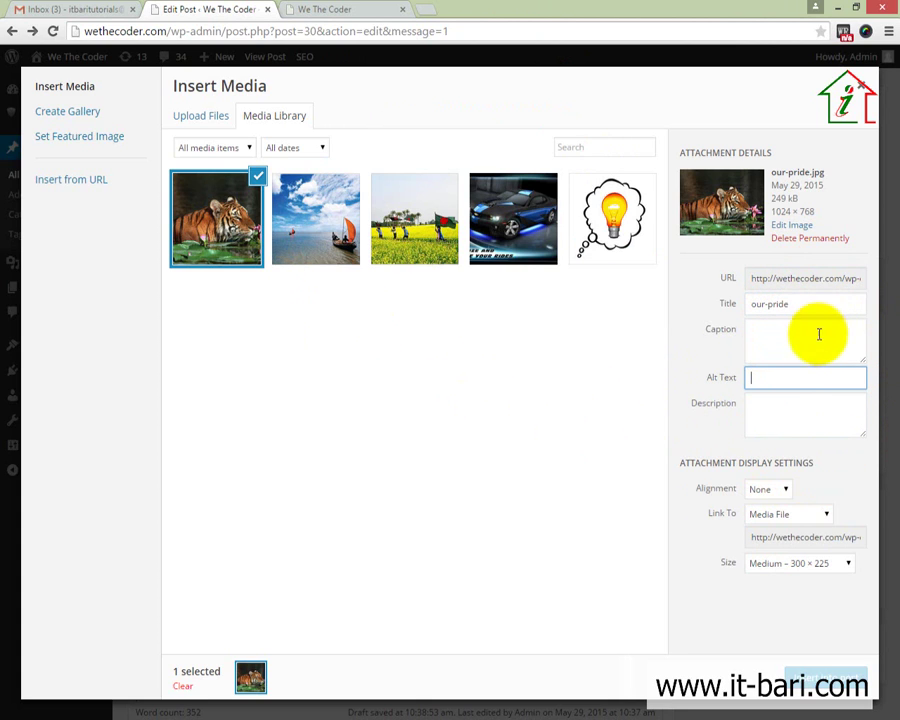
click(758, 380)
click(756, 410)
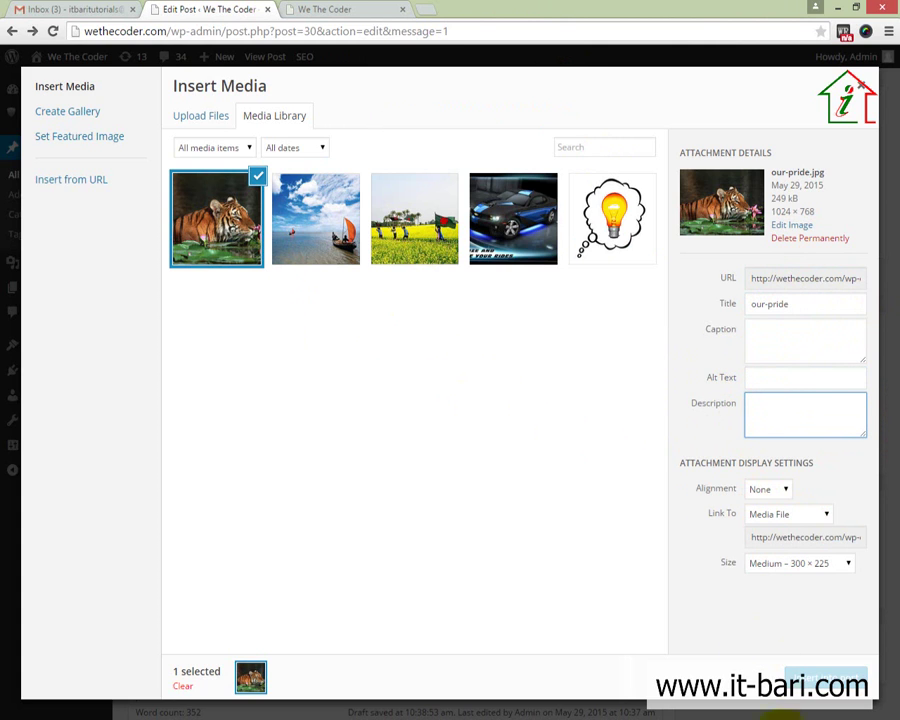
Step: Insert the uploaded tiger image into the post between the first paragraph and the heading, and center it
click(822, 662)
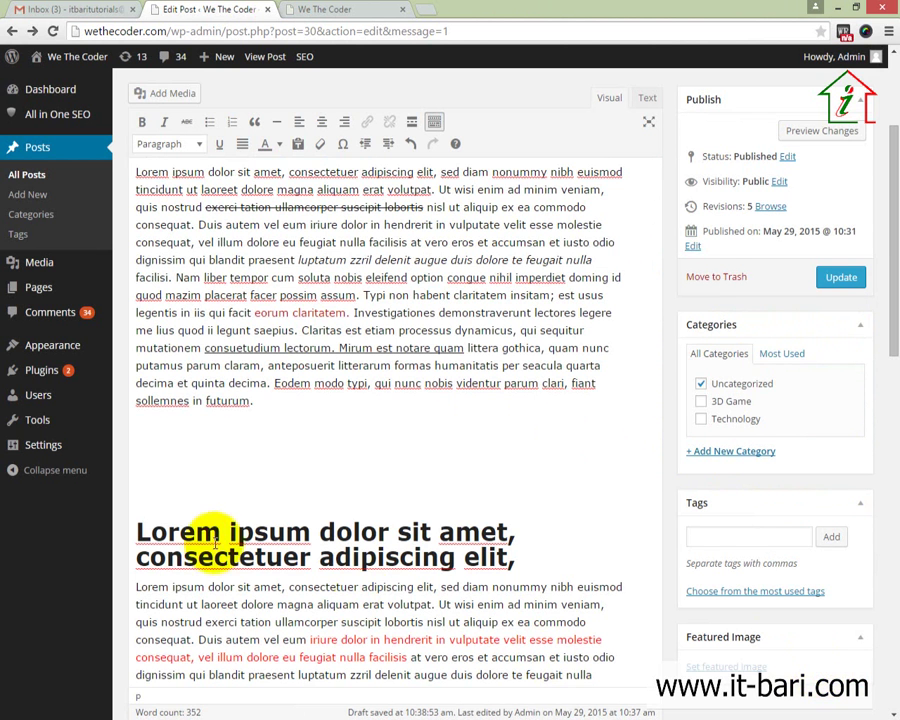
click(226, 508)
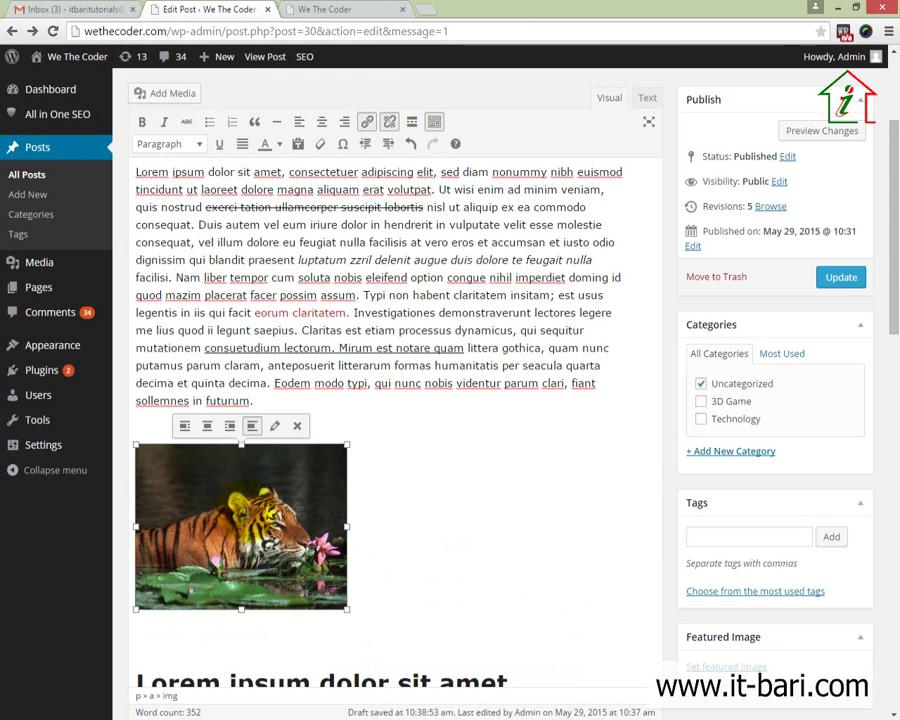
scroll(351, 466, down, 1)
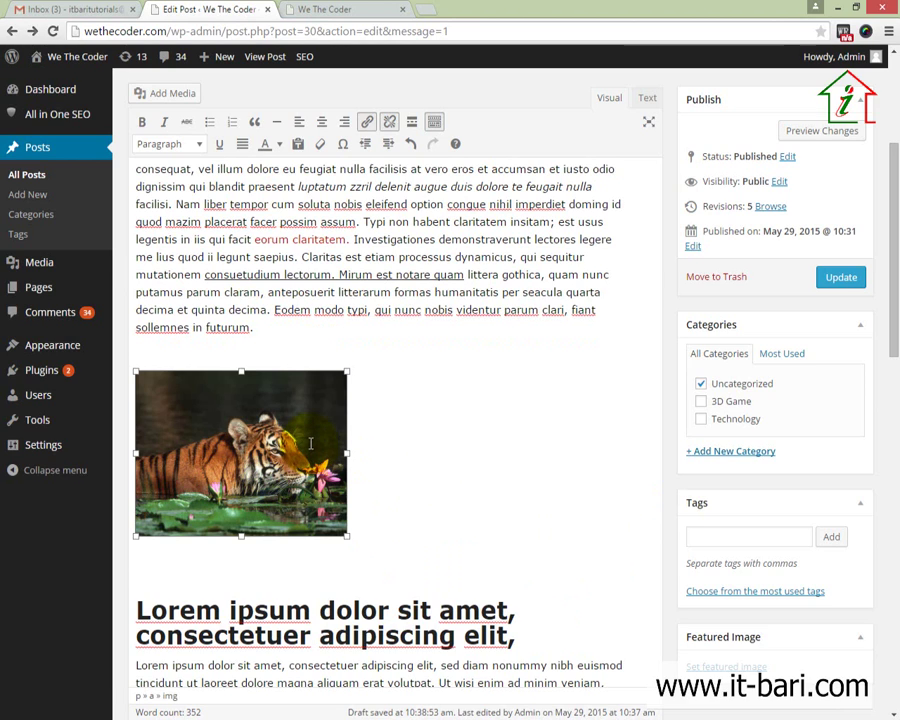
click(327, 124)
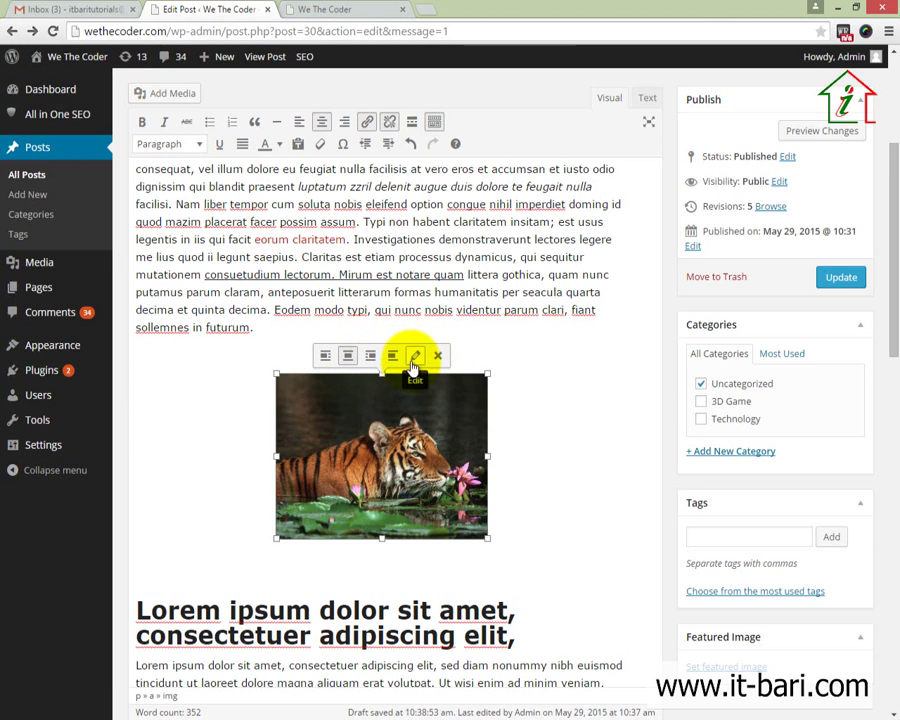
click(370, 122)
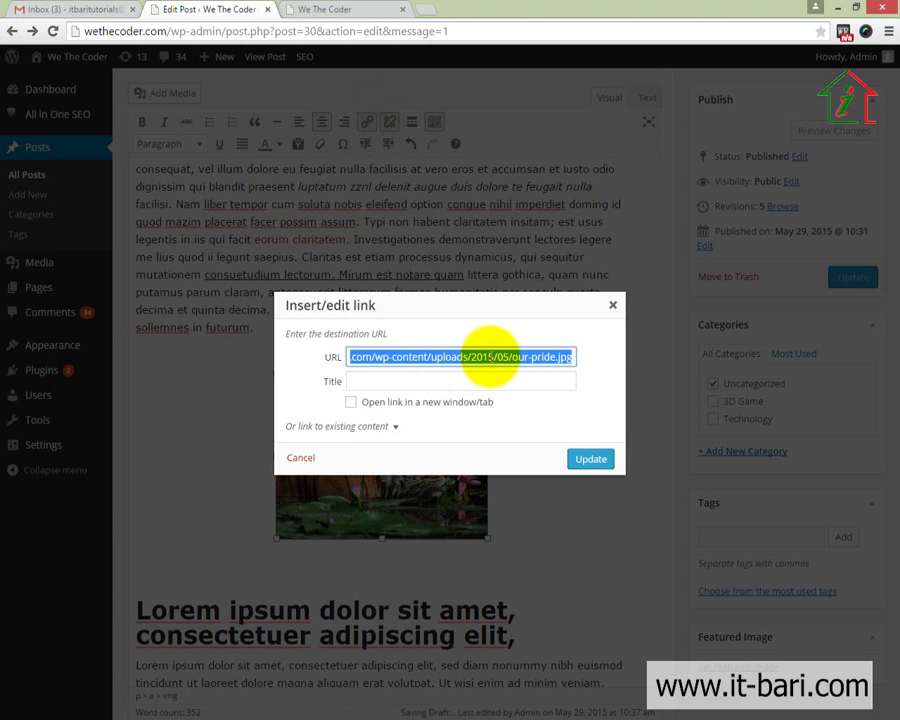
text(http://google.com)
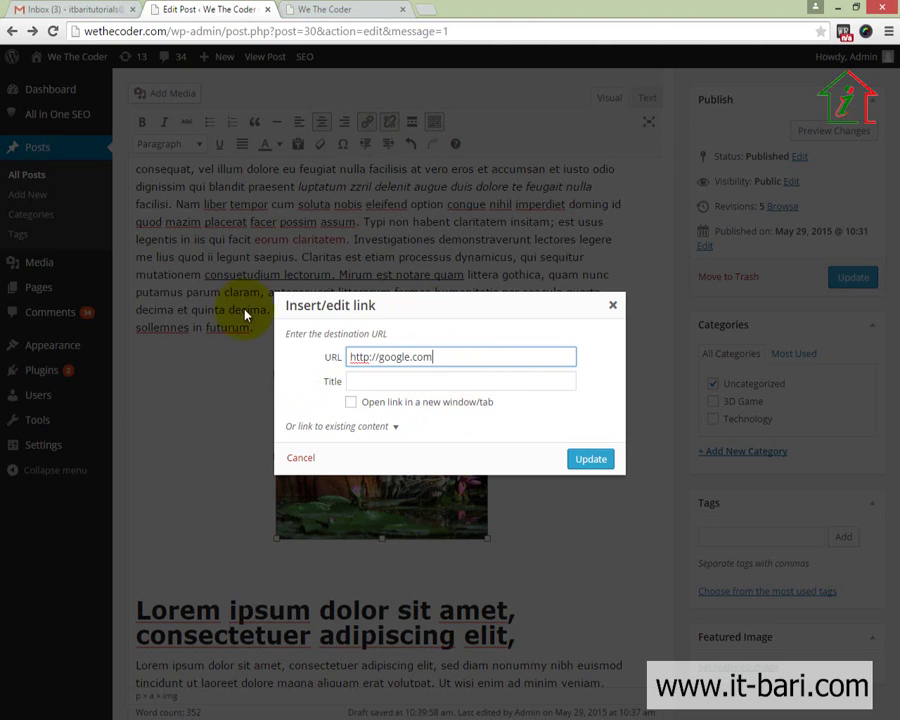
click(366, 403)
click(392, 380)
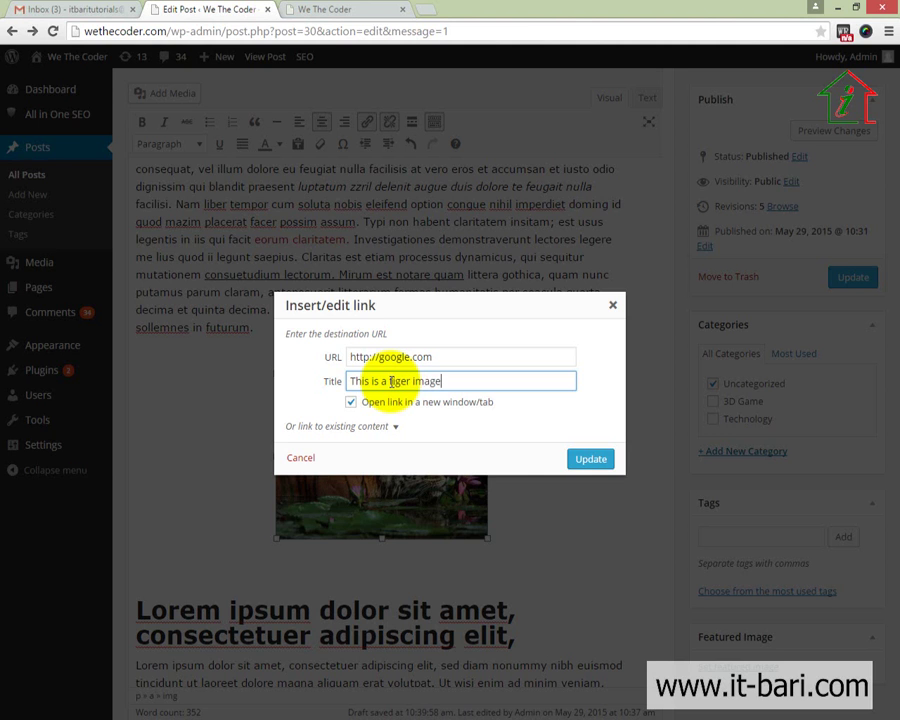
click(594, 458)
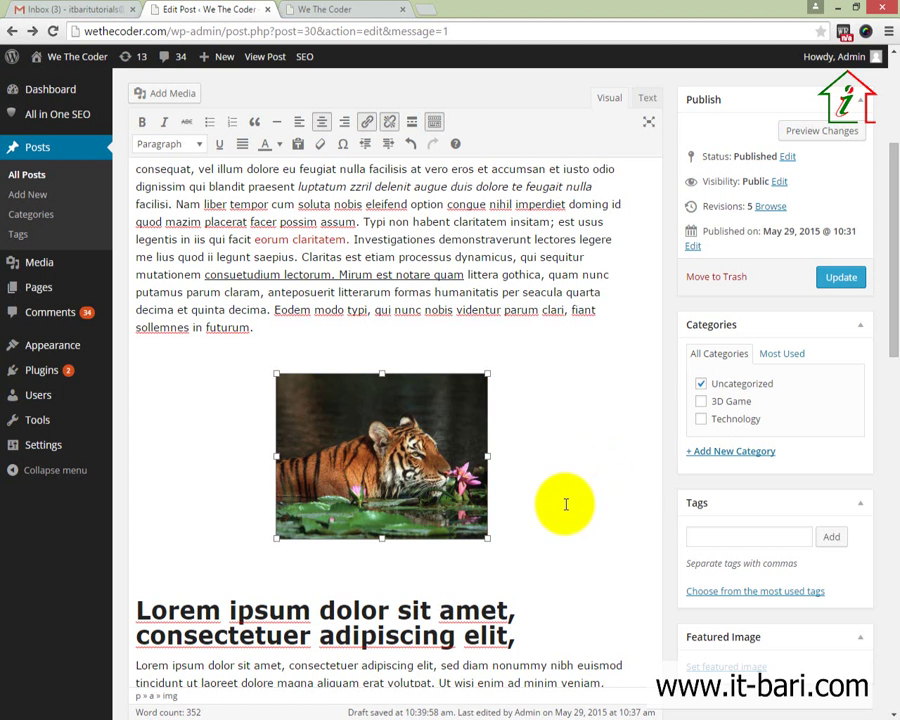
Step: Update the post with the centered, linked tiger image
scroll(380, 440, down, 3)
scroll(300, 330, up, 4)
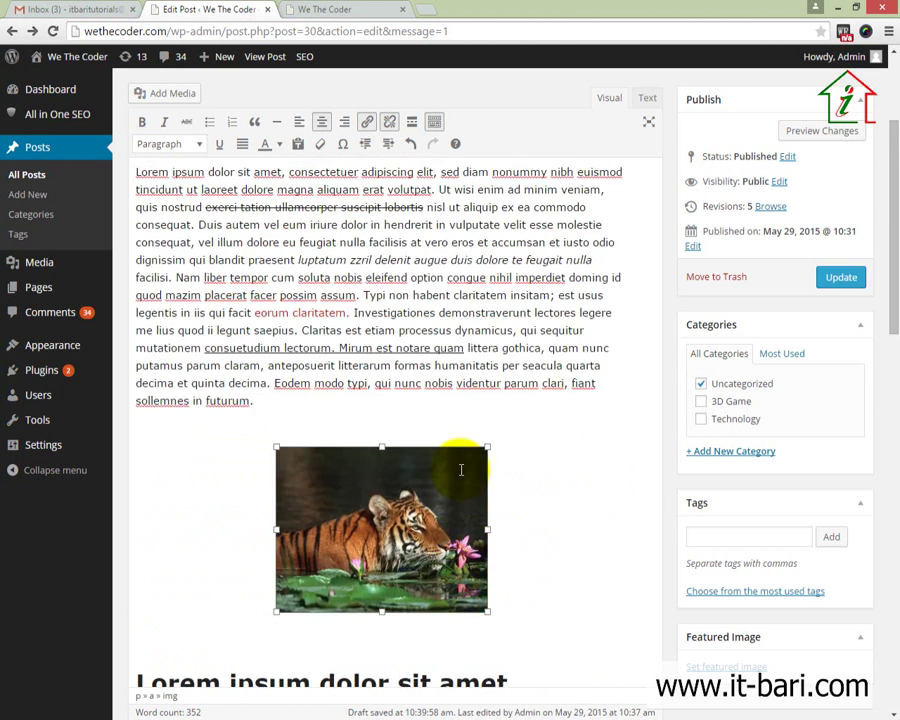
click(841, 277)
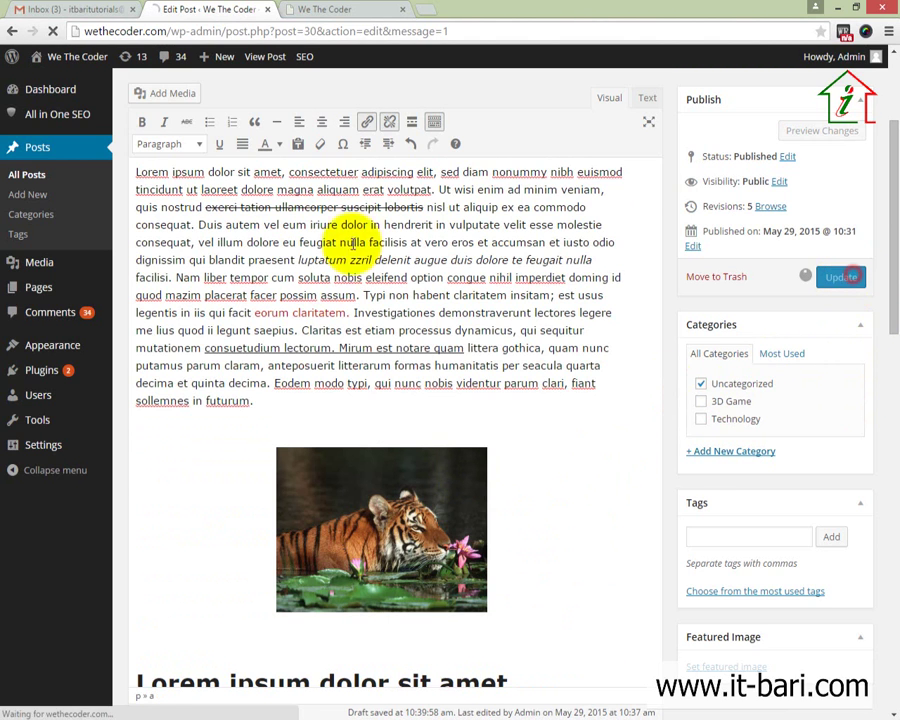
Step: Reload the published post, test the tiger image's link, and close the page it opens
click(330, 10)
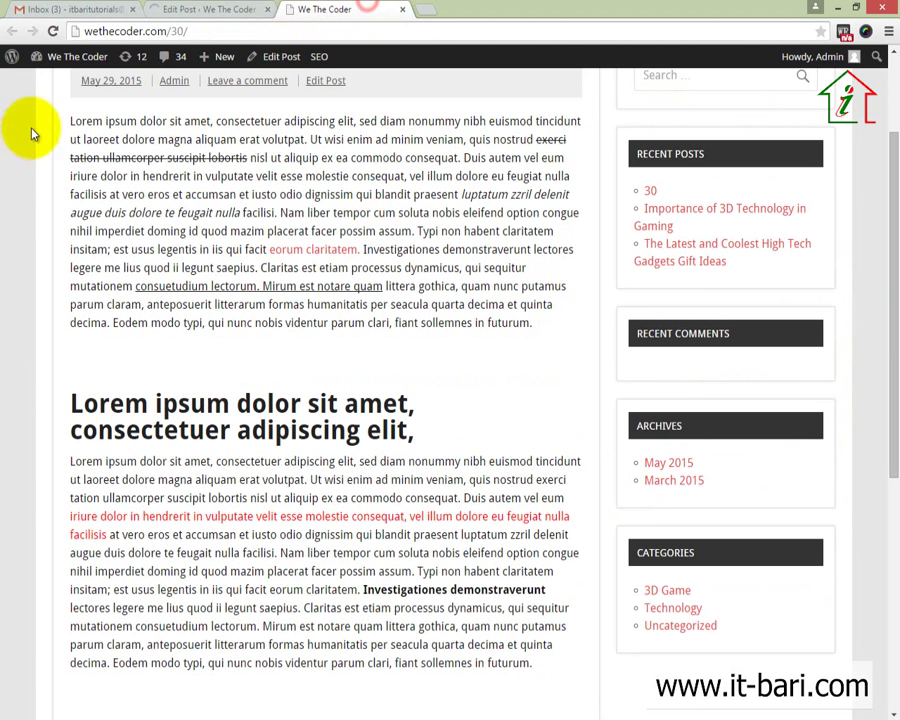
click(53, 31)
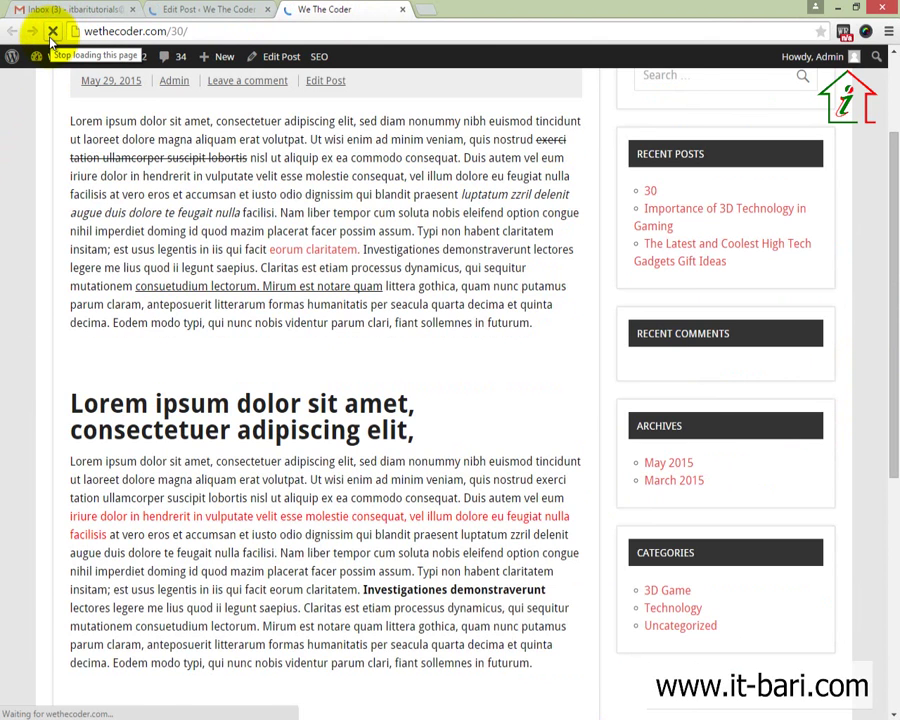
scroll(312, 592, down, 3)
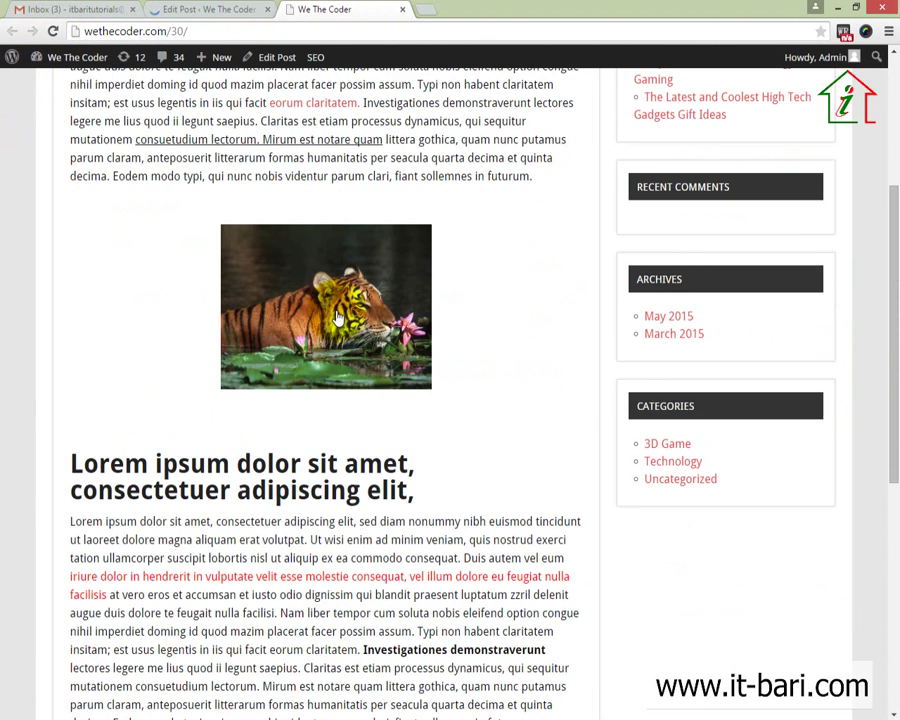
mouse_move(338, 318)
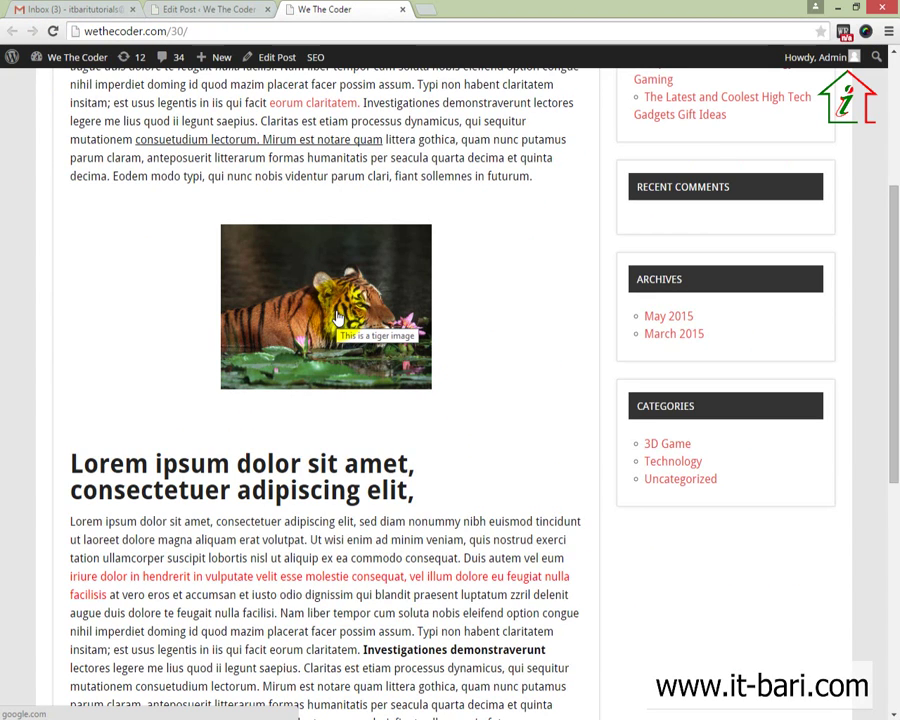
click(338, 318)
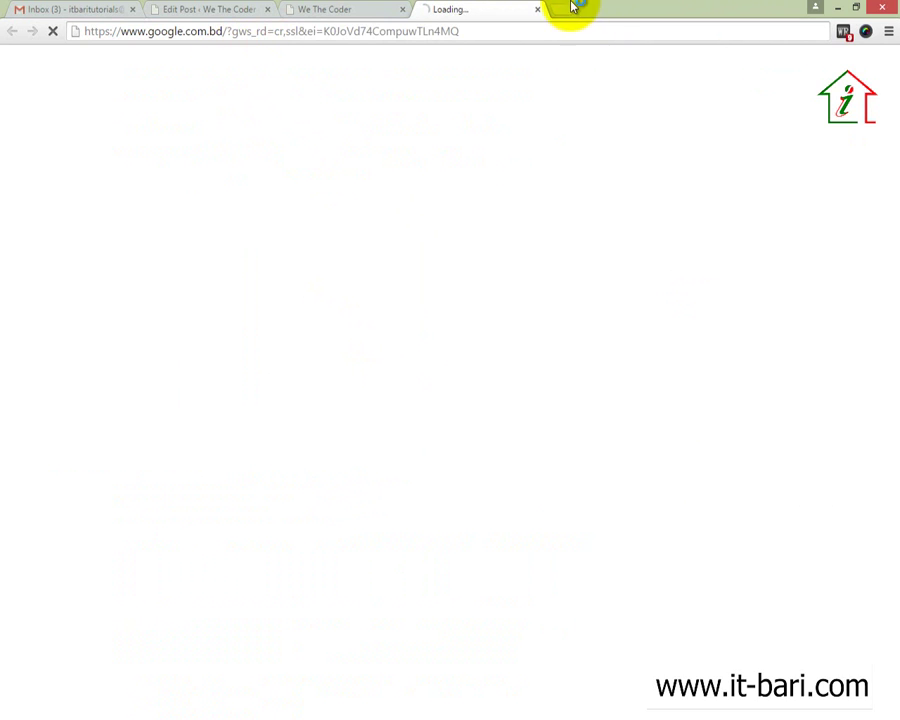
click(538, 10)
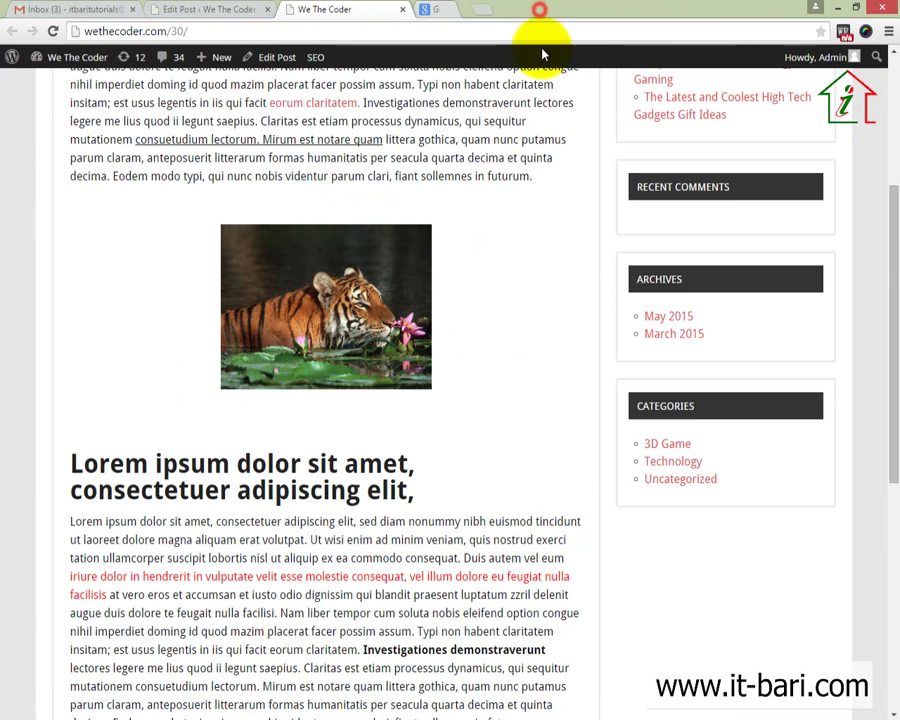
Step: Look over the published post's text formatting, text link, centered image, heading, colored passage and bold words
scroll(316, 607, down, 2)
scroll(316, 600, down, 3)
scroll(314, 595, up, 8)
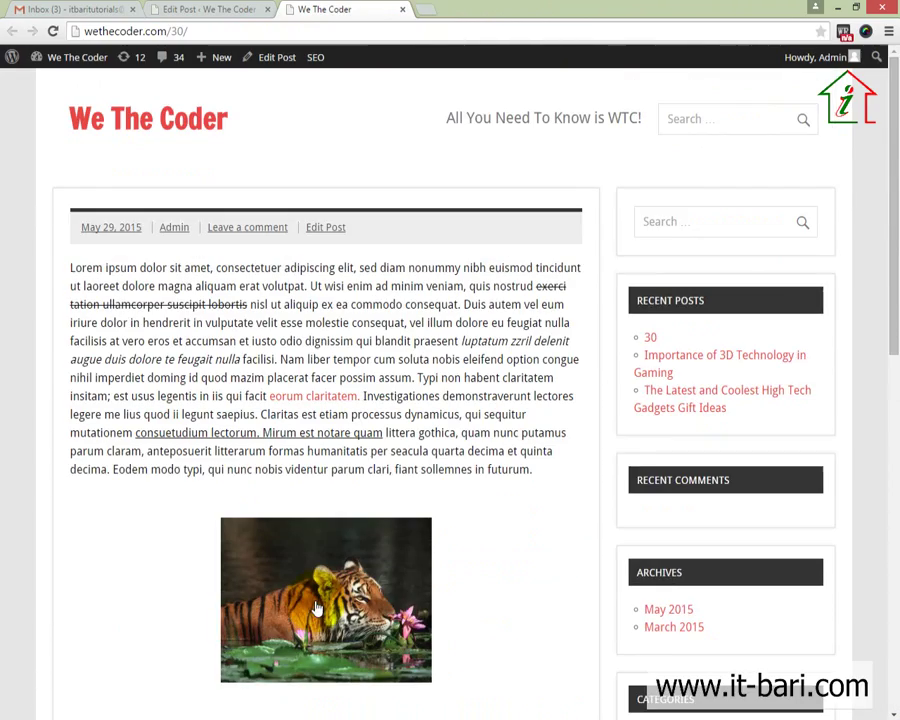
scroll(316, 628, down, 2)
scroll(310, 615, up, 2)
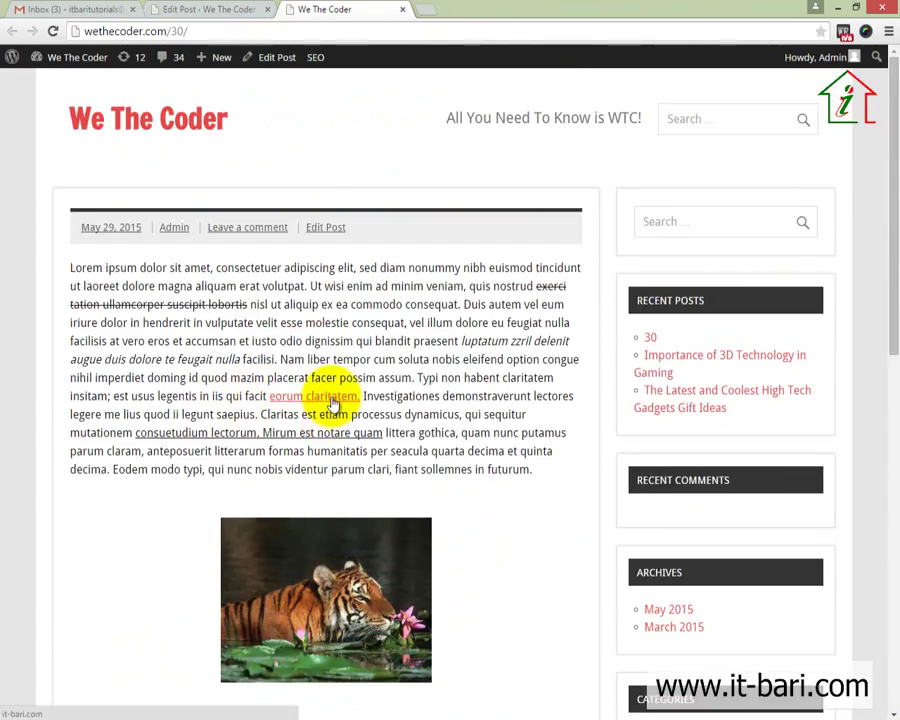
scroll(352, 470, down, 7)
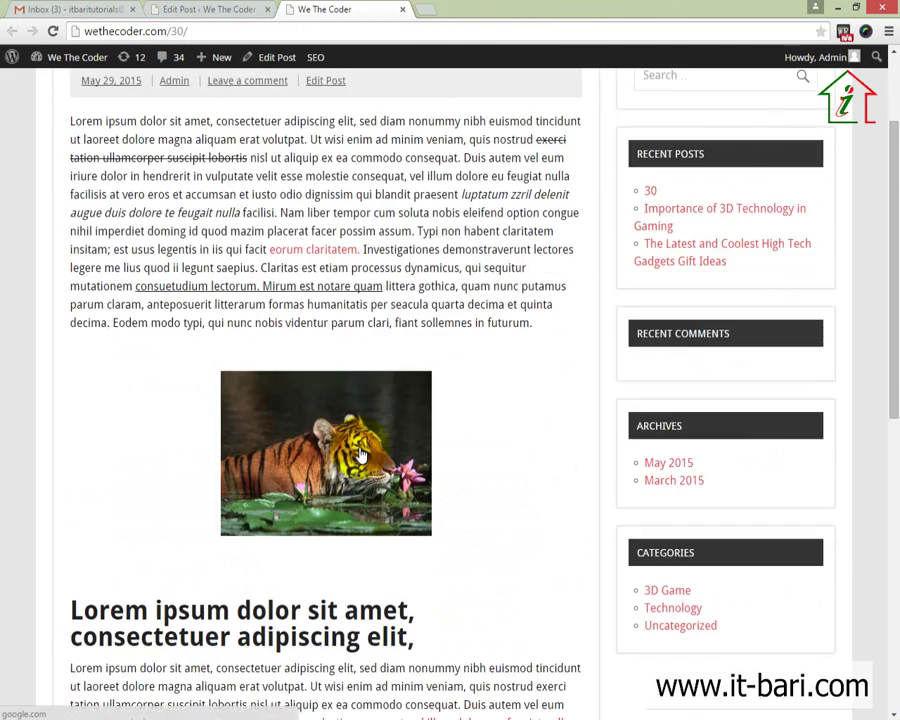
scroll(354, 470, up, 1)
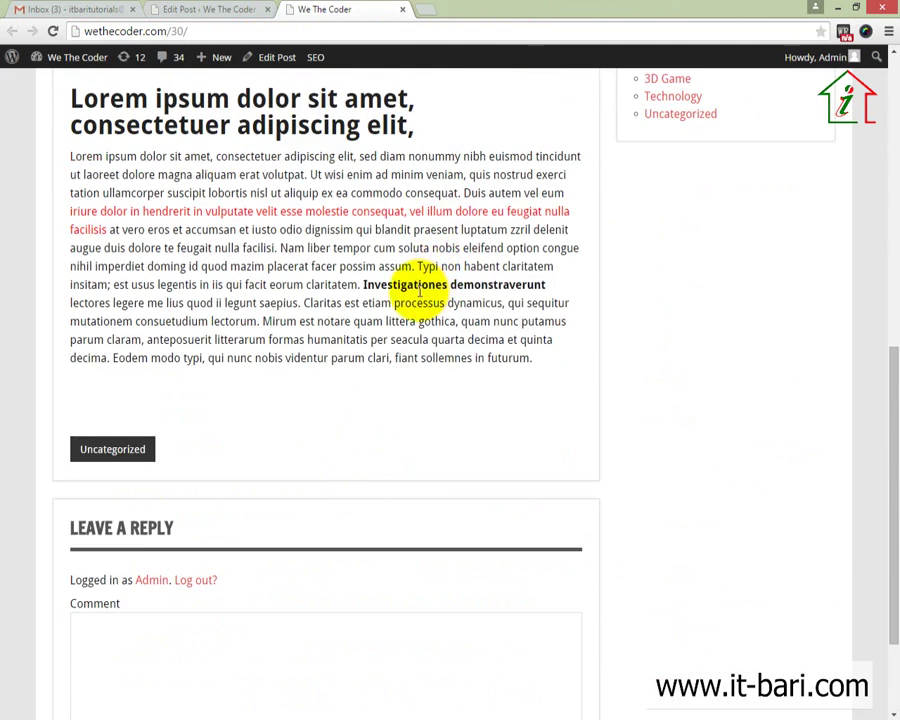
drag(389, 276, 502, 286)
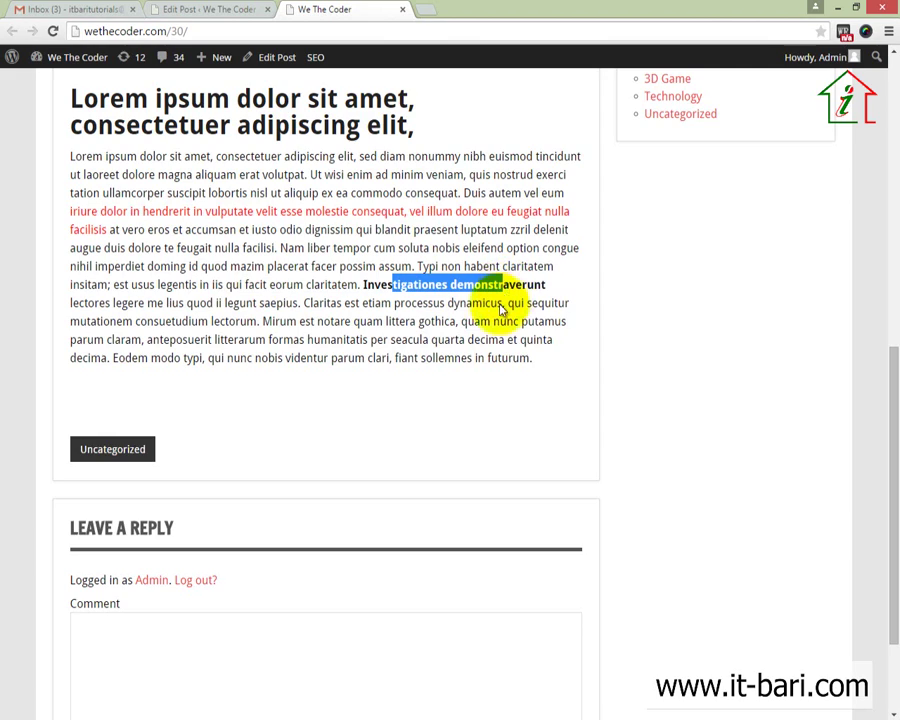
scroll(257, 414, up, 2)
drag(258, 357, 302, 376)
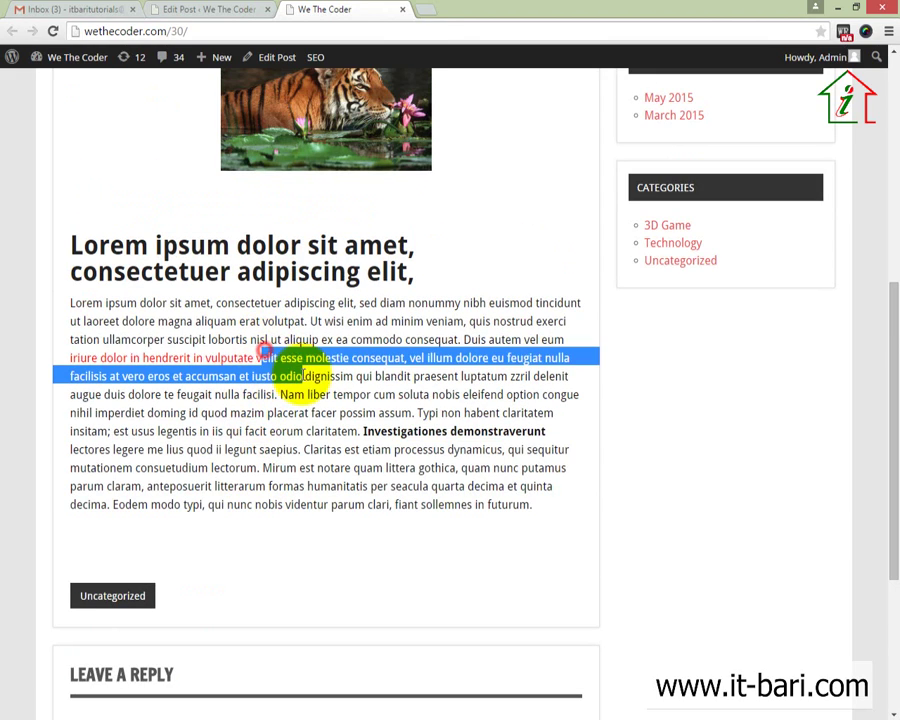
Step: Return to the post's edit page and review its content against the available formatting tools
click(216, 9)
scroll(357, 538, down, 3)
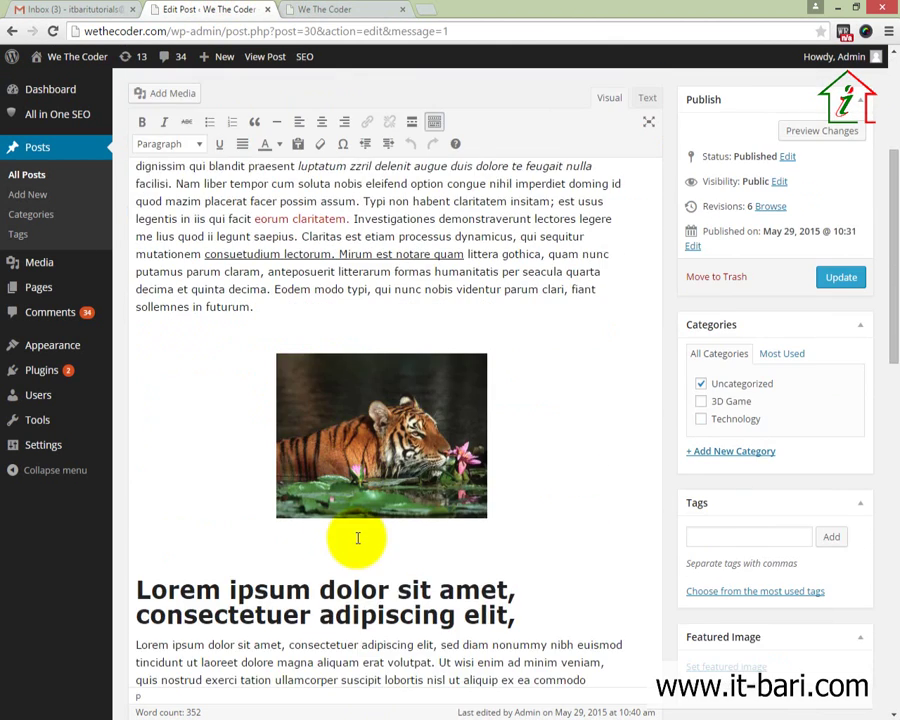
scroll(358, 539, down, 5)
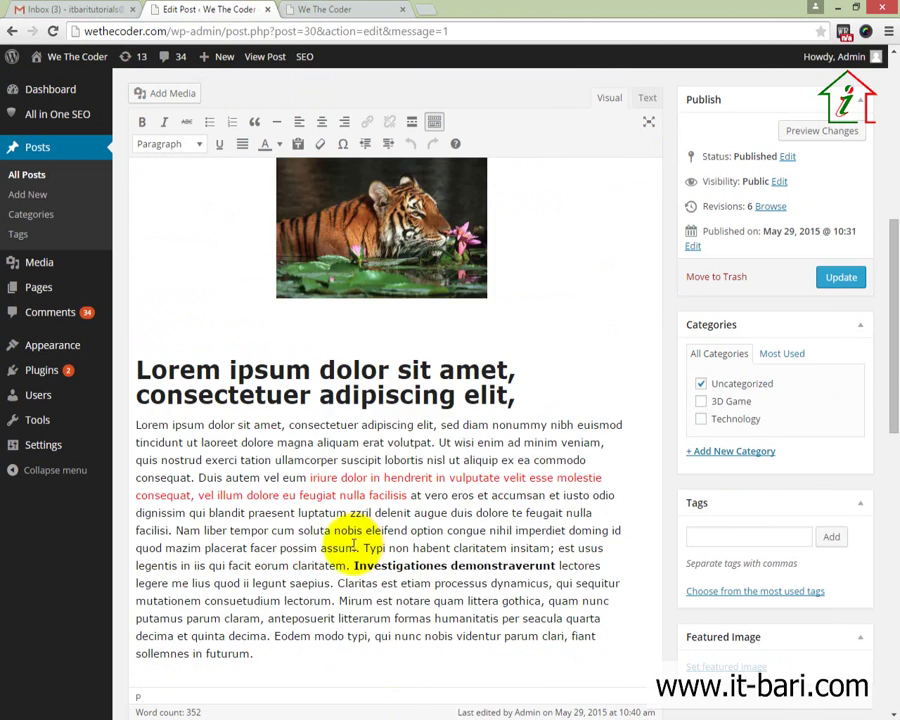
scroll(350, 540, up, 2)
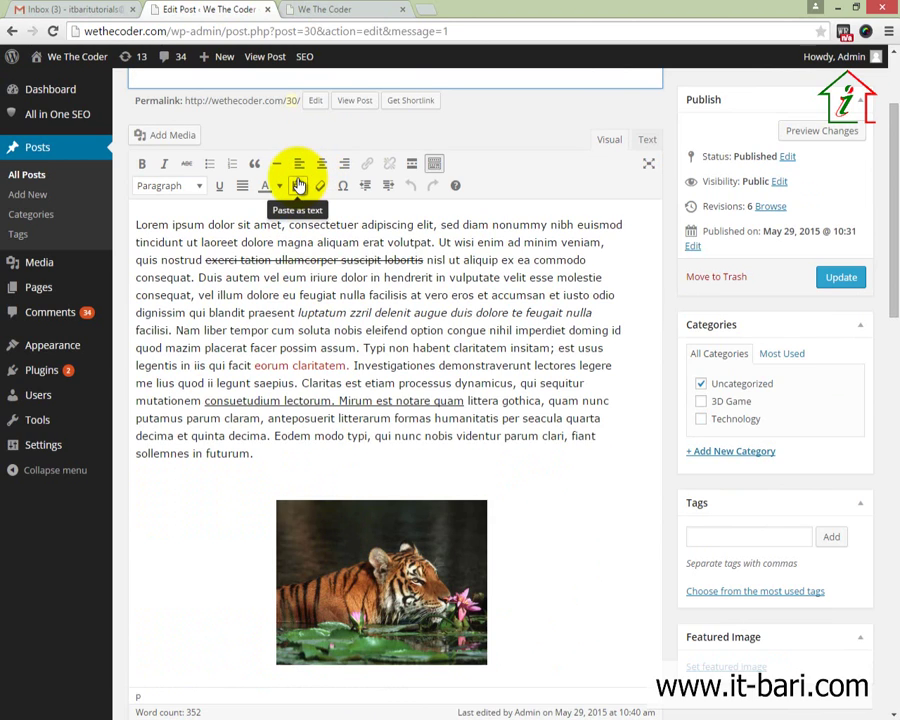
scroll(412, 582, down, 6)
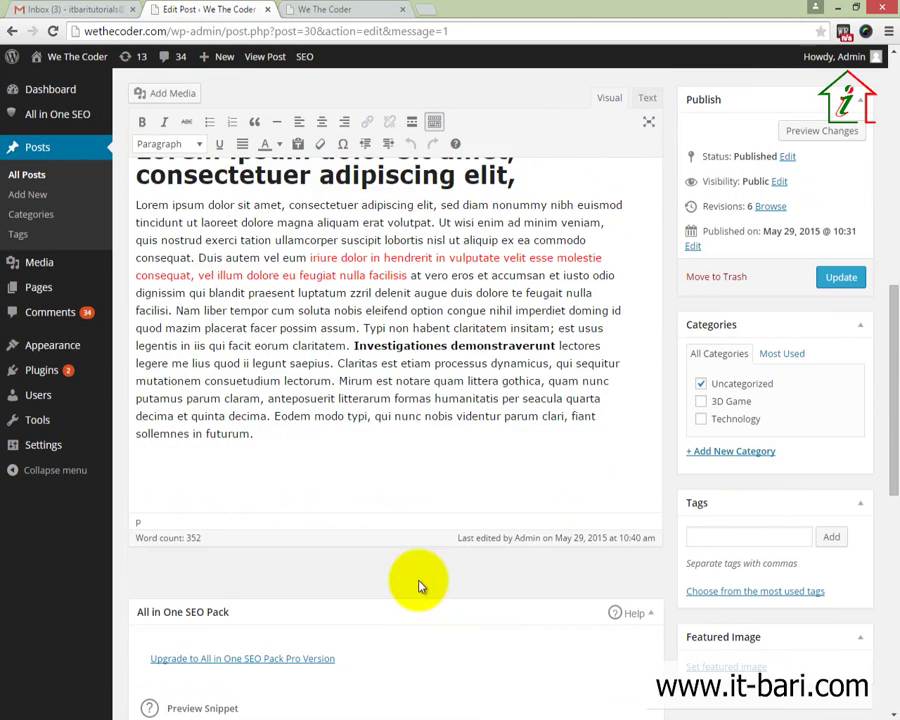
scroll(418, 587, up, 10)
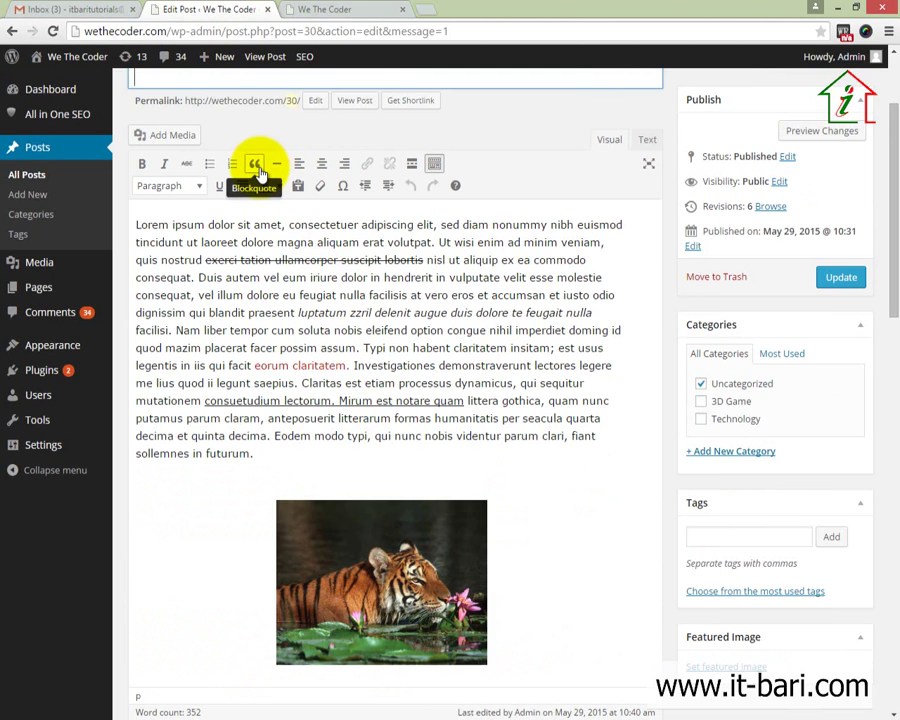
Step: Select the passage from "dolore eu feugiat nulla" to "est usus" in the post's first paragraph
scroll(344, 390, down, 1)
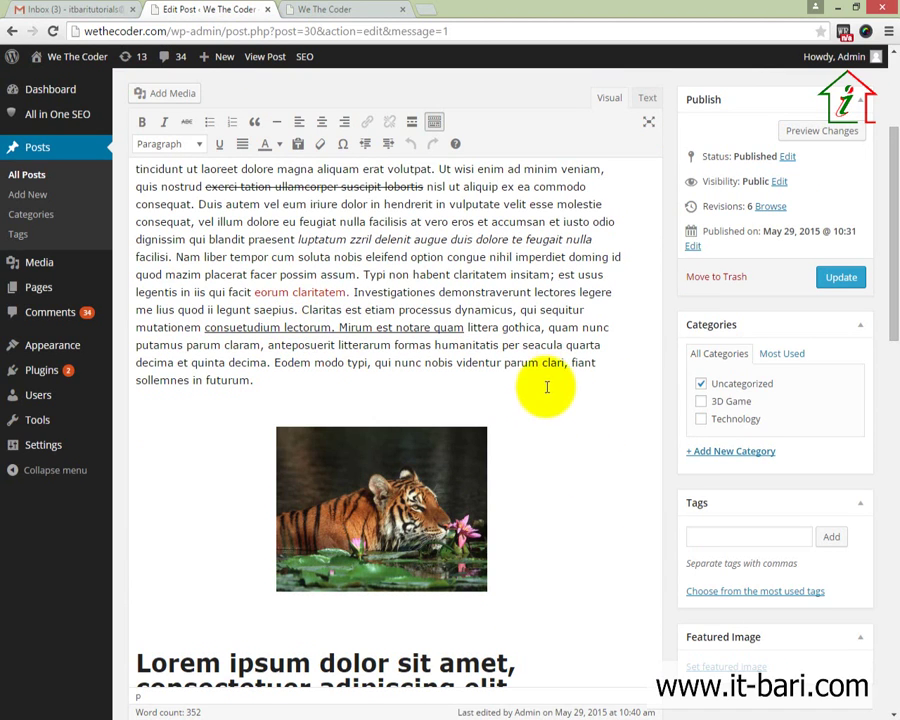
scroll(275, 265, up, 2)
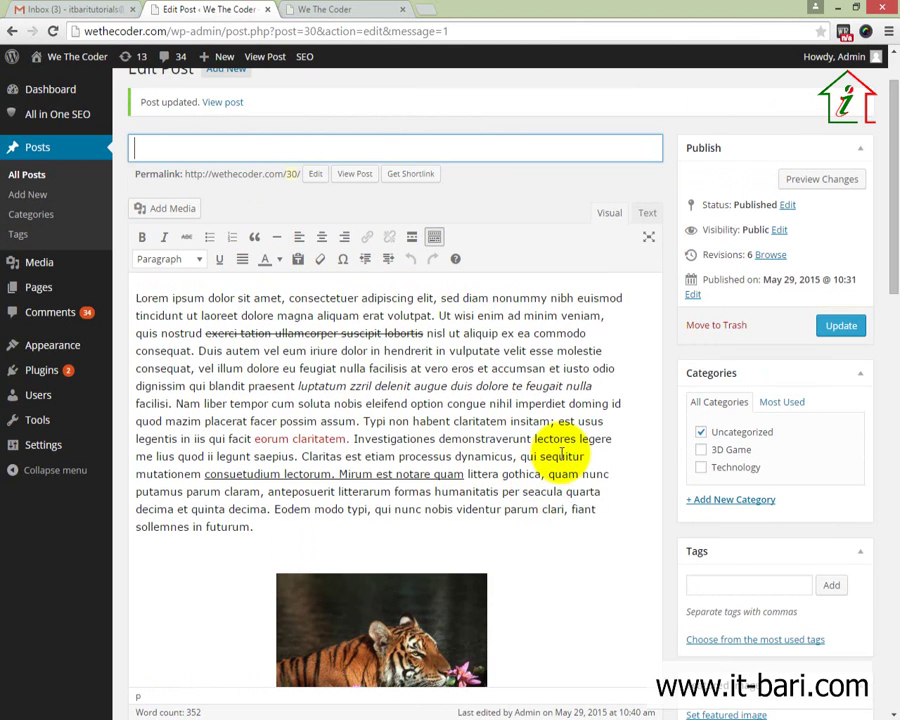
drag(602, 422, 247, 369)
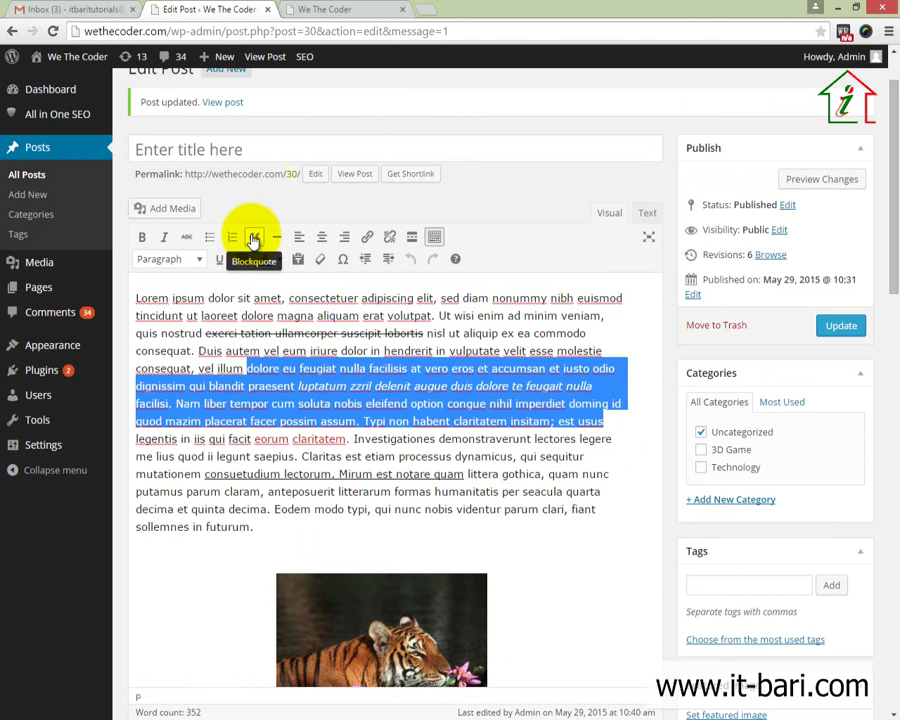